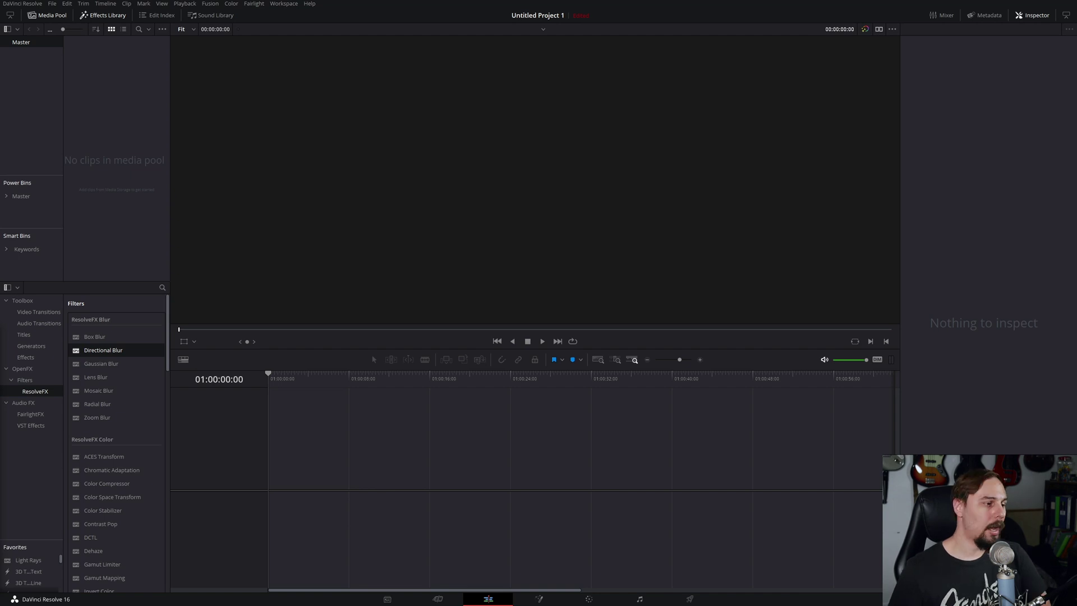
# Step: Import the five interior photos into the Media Pool, lay them on Video 1, and select all clips
pyautogui.moveTo(169, 202); pyautogui.dragTo(109, 113)
pyautogui.moveTo(92, 189); pyautogui.dragTo(286, 477)
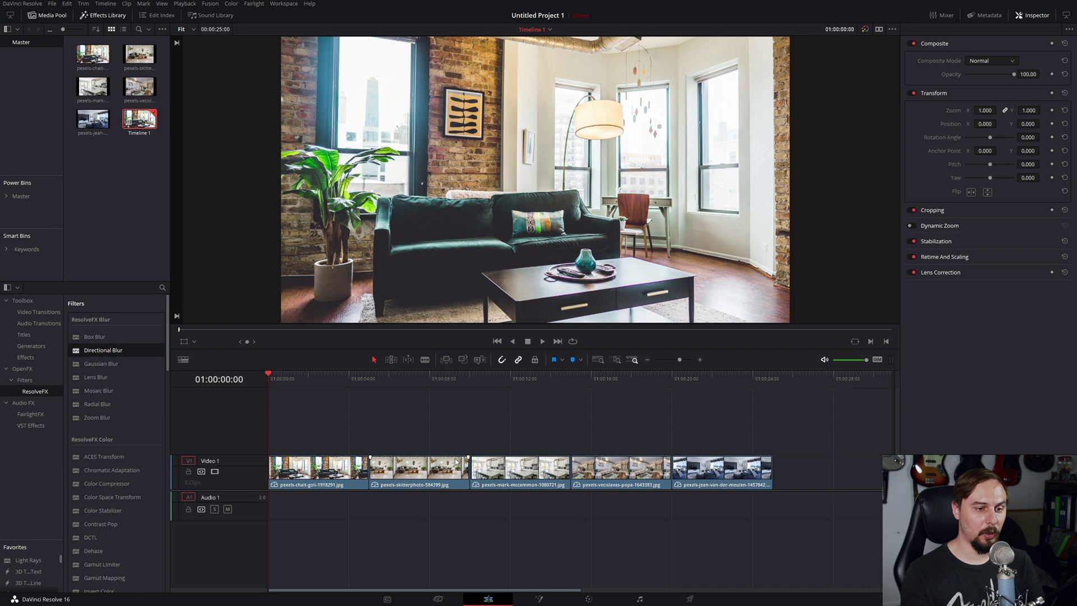
pyautogui.moveTo(779, 413); pyautogui.dragTo(288, 540)
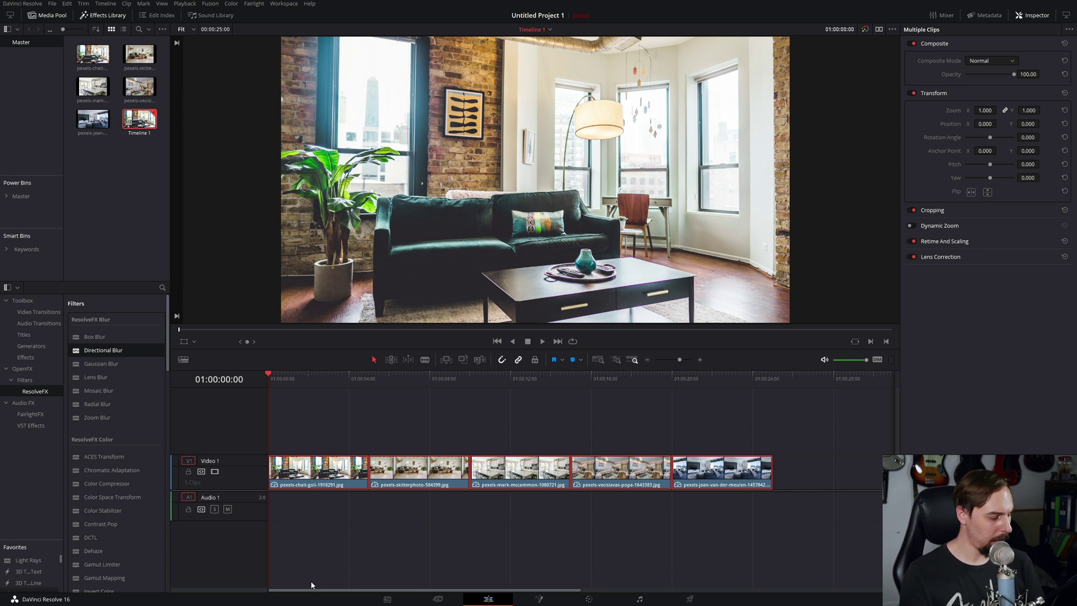
# Step: Change the duration of the selected clips to 3 seconds
pyautogui.hotkey('ctrl', 'd')
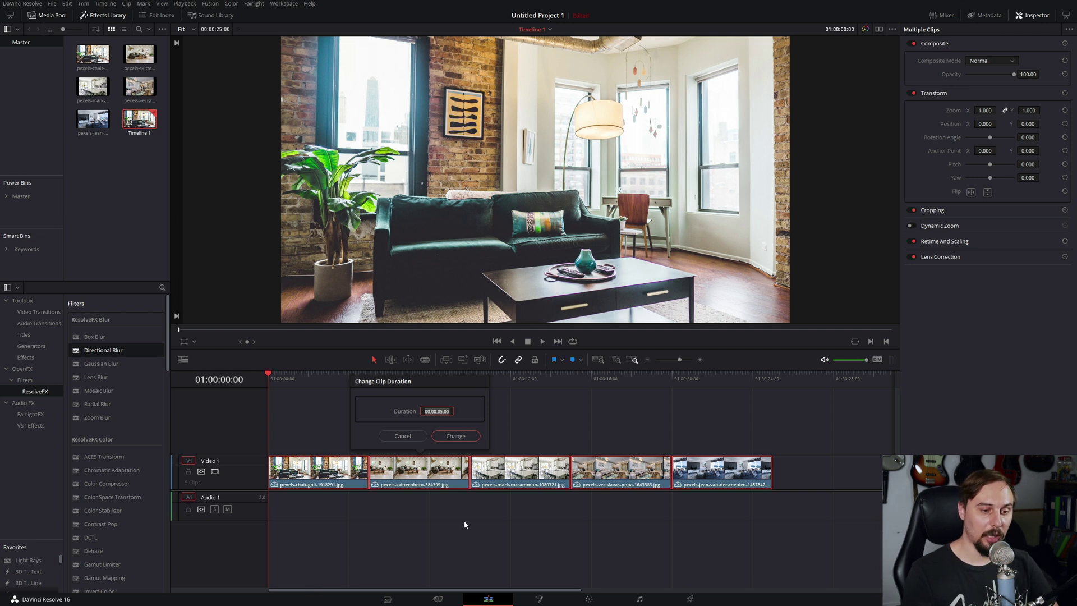
pyautogui.press('Left')
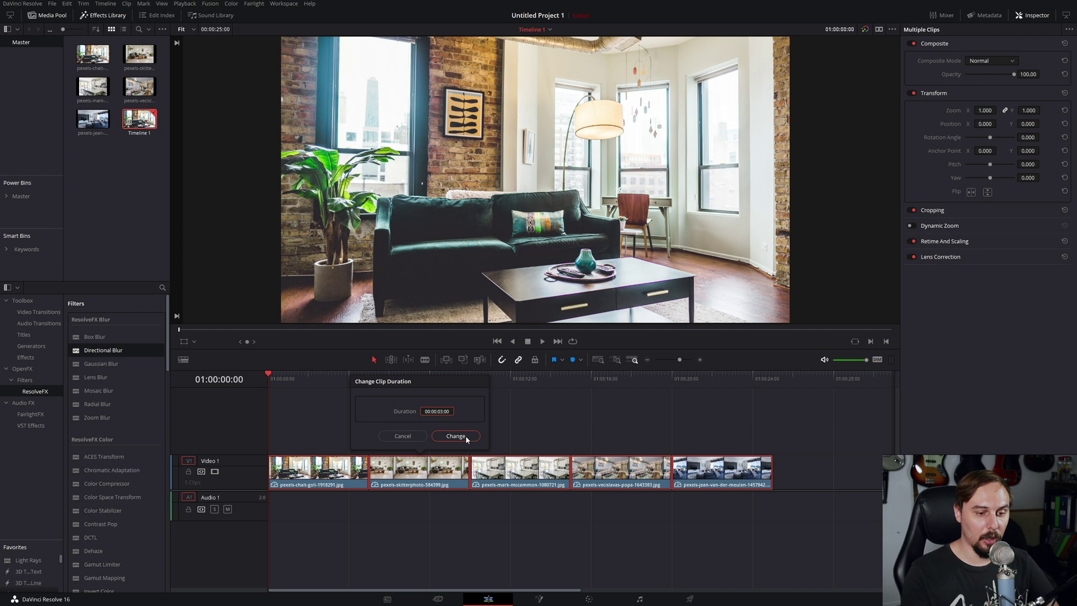
pyautogui.click(456, 436)
# Step: Slide clips two through five left so they sit back to back without gaps
pyautogui.moveTo(403, 477); pyautogui.dragTo(362, 477)
pyautogui.moveTo(505, 477); pyautogui.dragTo(426, 477)
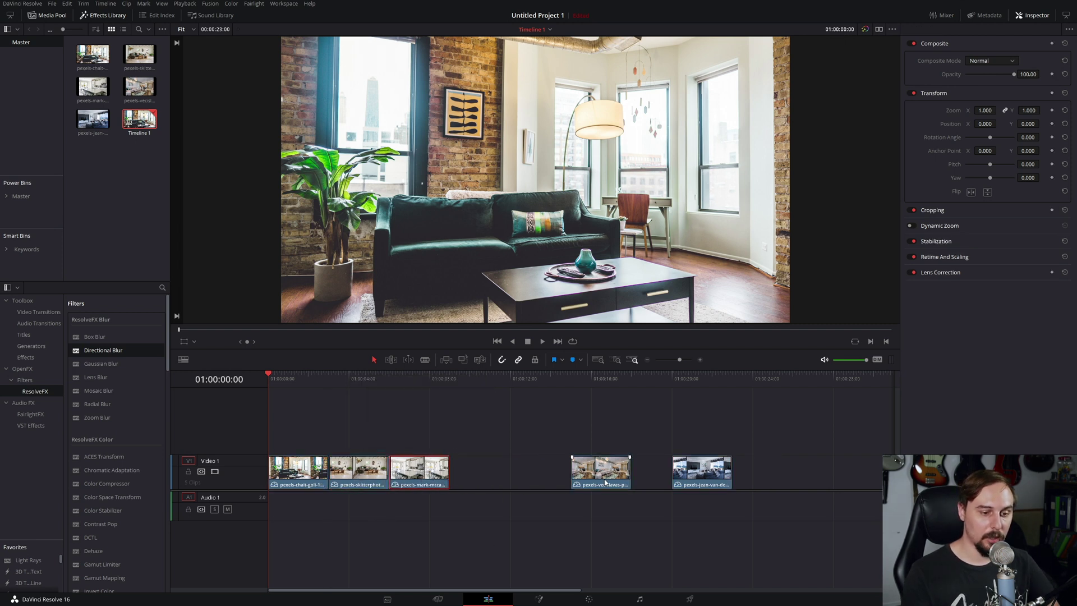
pyautogui.moveTo(606, 482); pyautogui.dragTo(484, 481)
pyautogui.moveTo(704, 478); pyautogui.dragTo(542, 478)
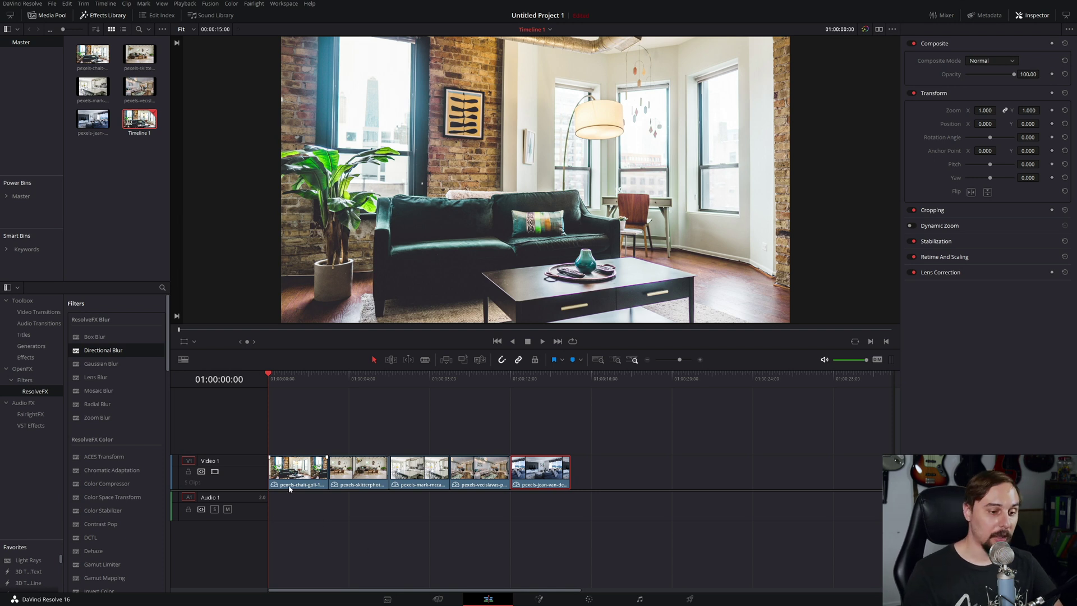
# Step: Set the second clip's Transform Zoom to 1.2 in the Inspector
pyautogui.click(290, 382)
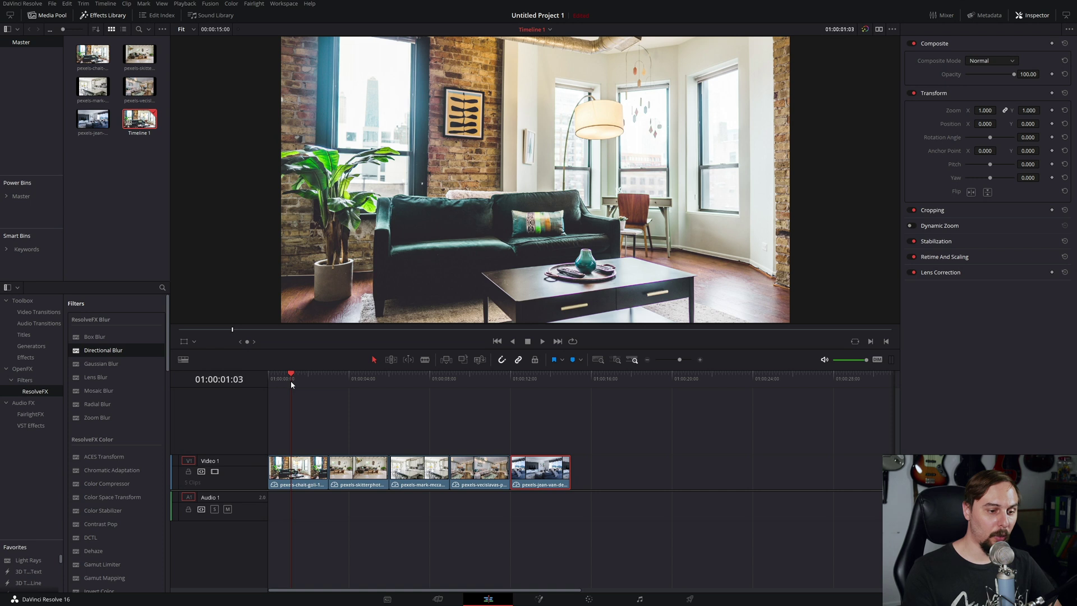
pyautogui.click(357, 381)
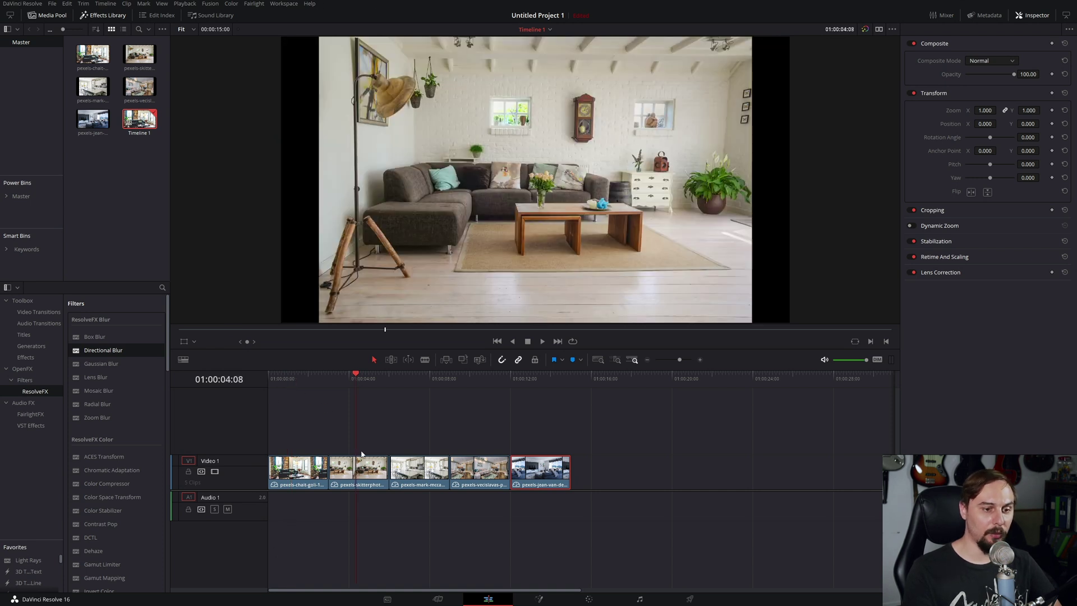
pyautogui.click(983, 110)
pyautogui.write('1.2')
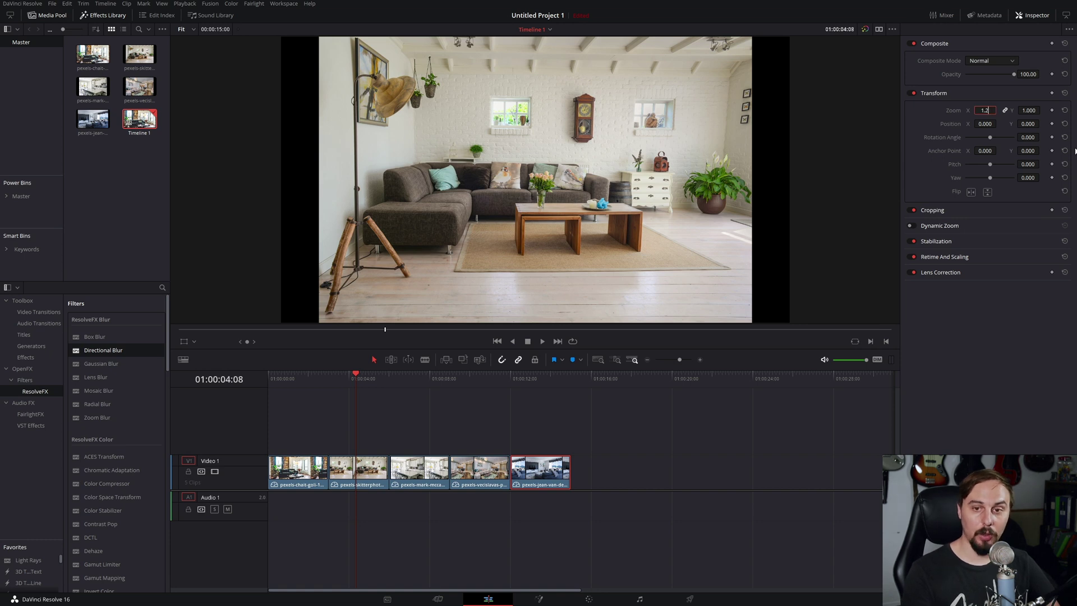
pyautogui.press('Return')
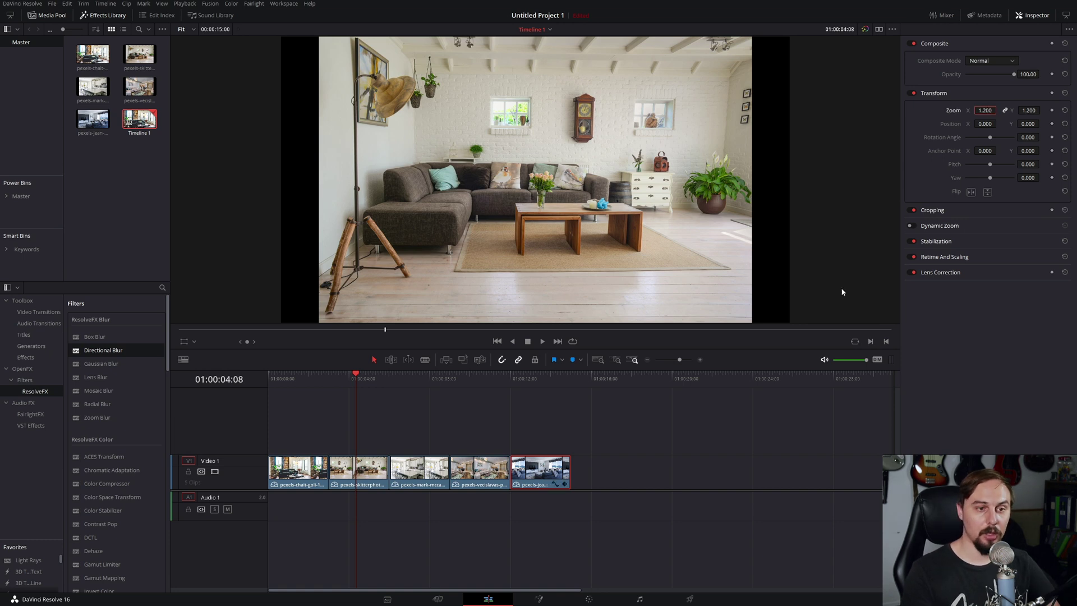
pyautogui.click(363, 468)
pyautogui.click(986, 111)
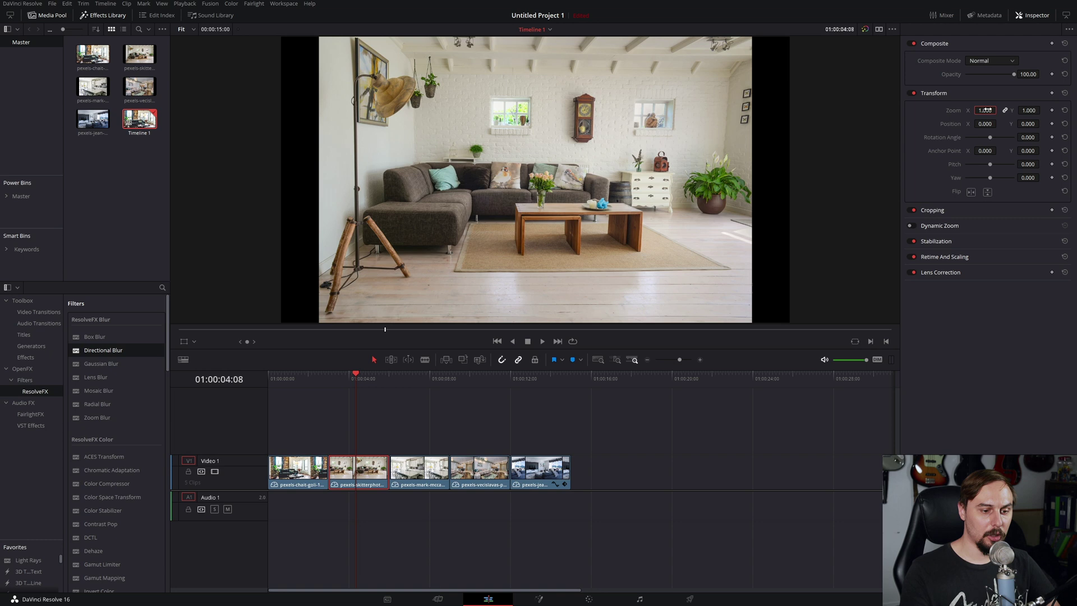
pyautogui.write('1.2')
pyautogui.press('Return')
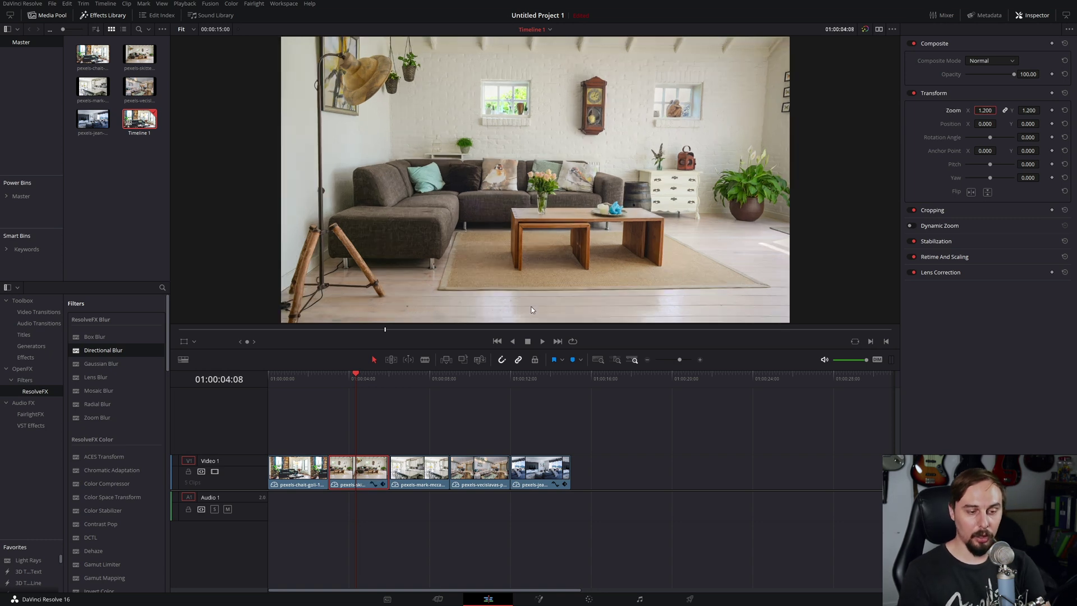
# Step: Set Zoom to 1.2 on the third (kitchen) and fourth (living room) clips
pyautogui.click(419, 377)
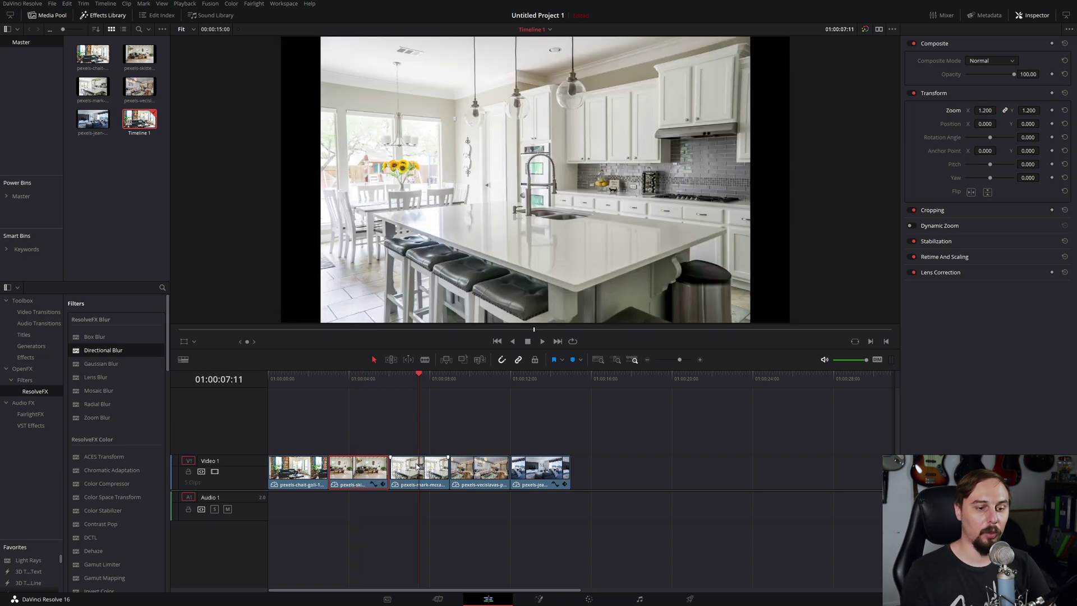
pyautogui.click(986, 111)
pyautogui.write('1.2')
pyautogui.press('Return')
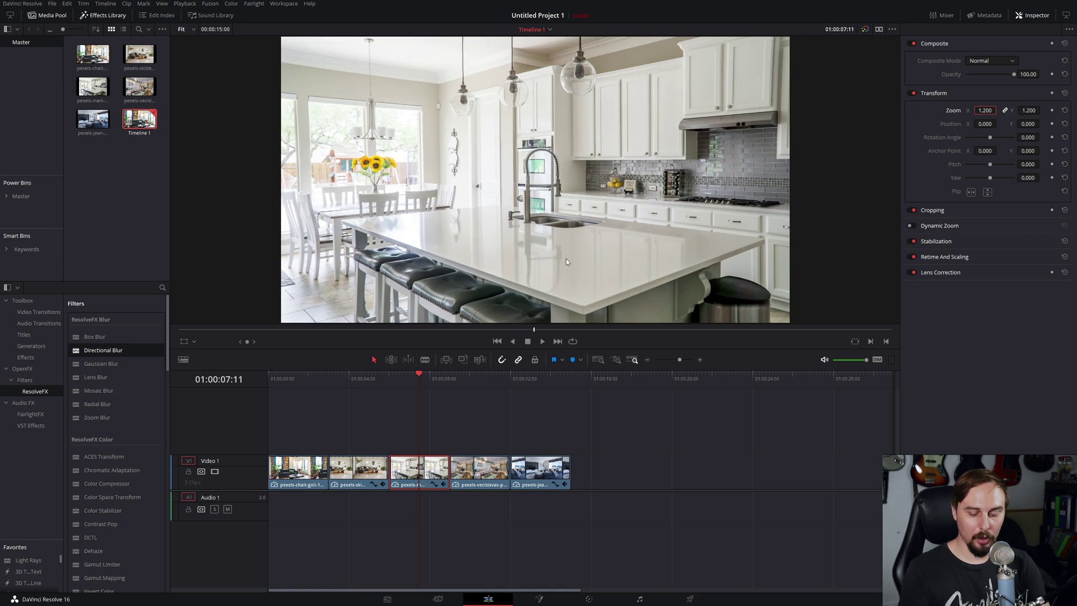
pyautogui.click(484, 379)
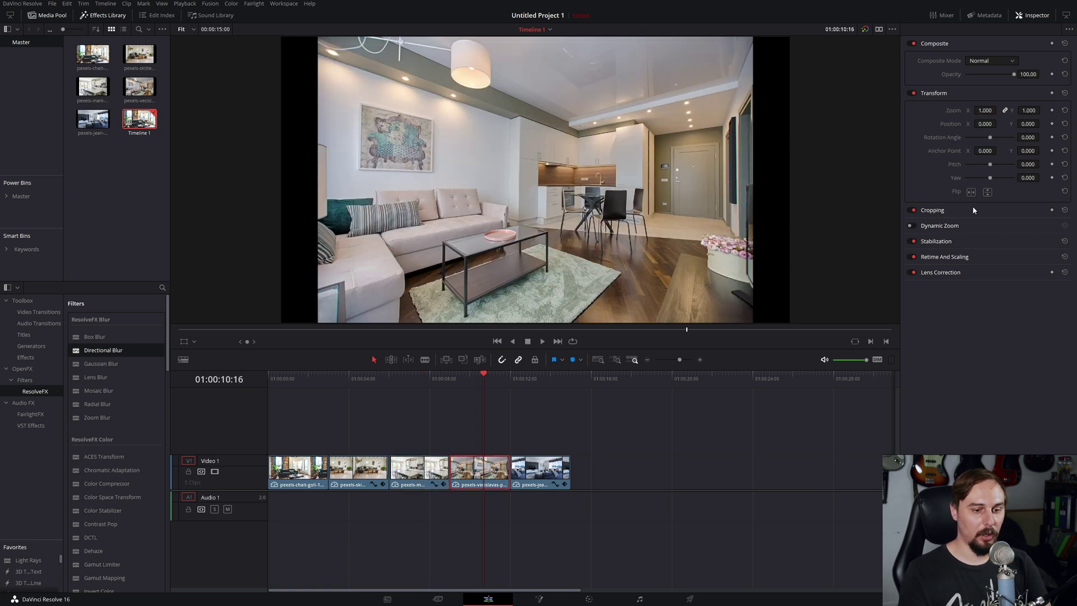
pyautogui.click(988, 110)
pyautogui.write('1.2')
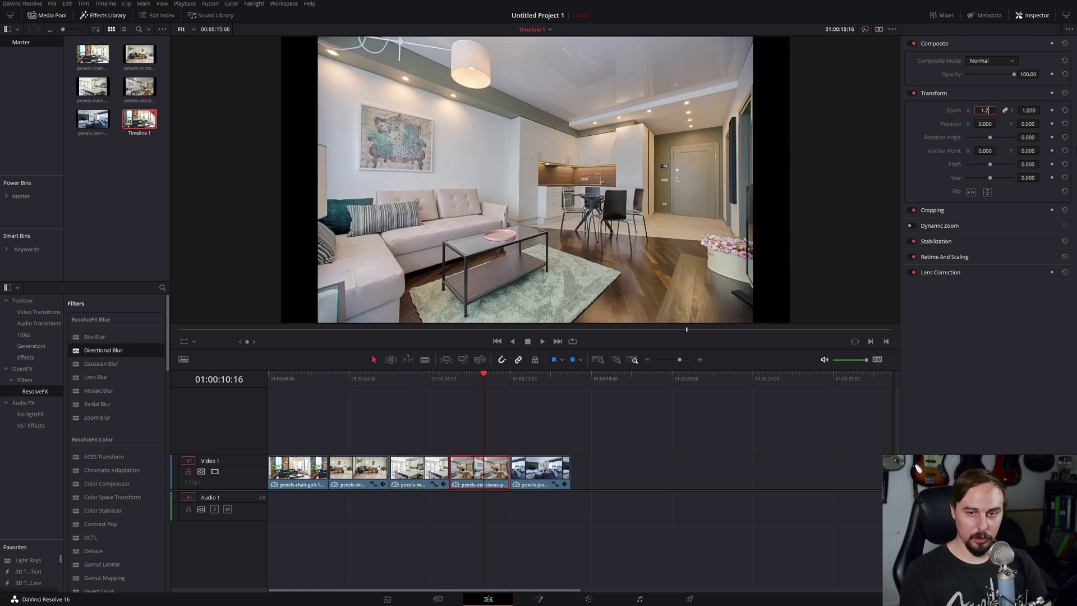
pyautogui.press('Return')
# Step: Review the last, second and first clips, then return the playhead to the timeline start
pyautogui.moveTo(524, 379); pyautogui.dragTo(550, 427)
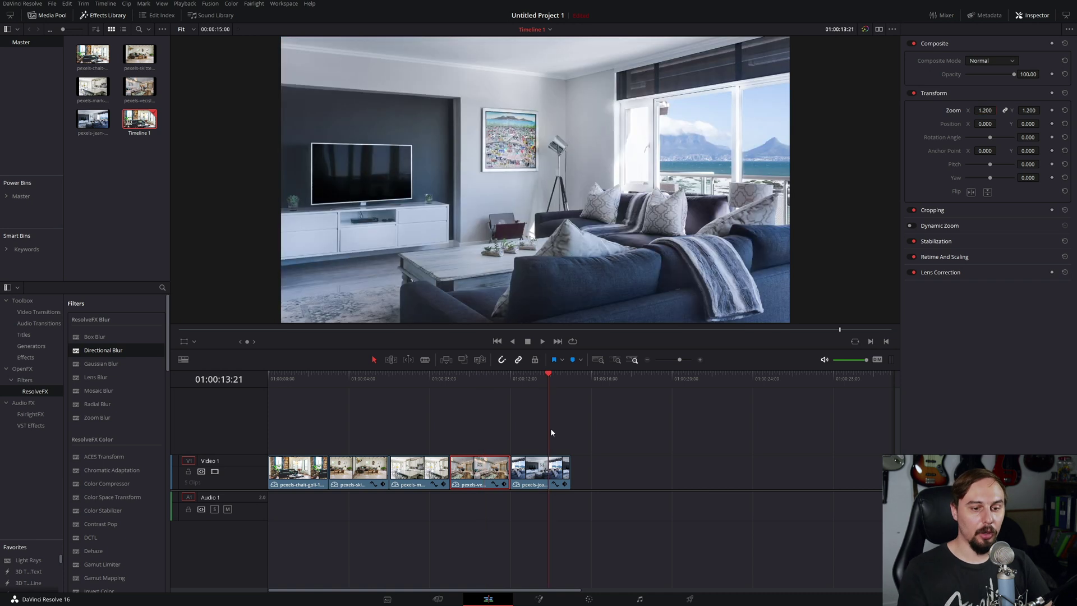
pyautogui.click(531, 478)
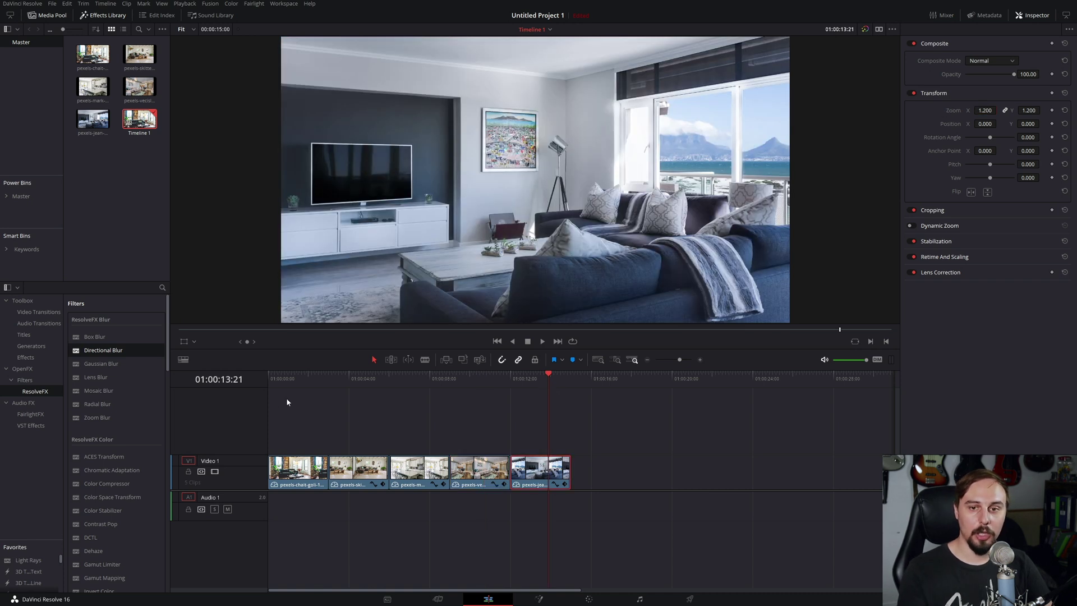
pyautogui.click(361, 377)
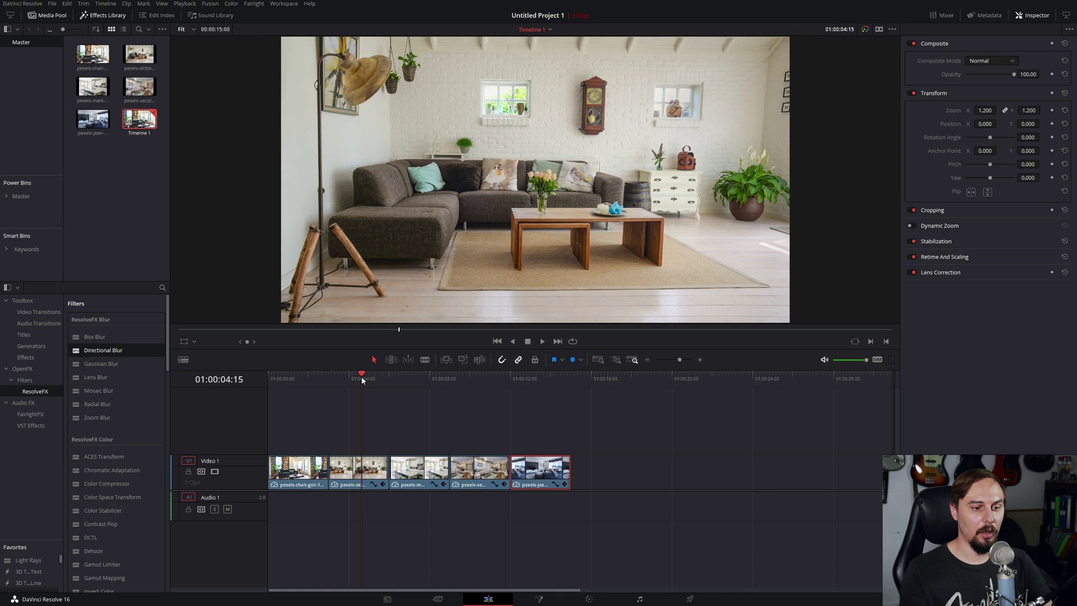
pyautogui.click(295, 379)
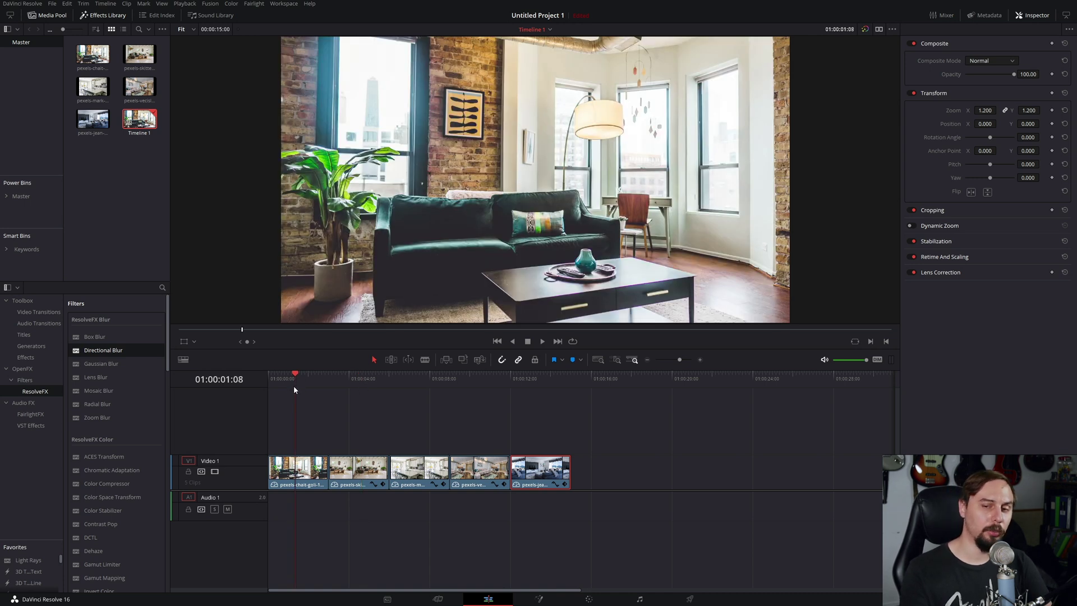
pyautogui.click(283, 377)
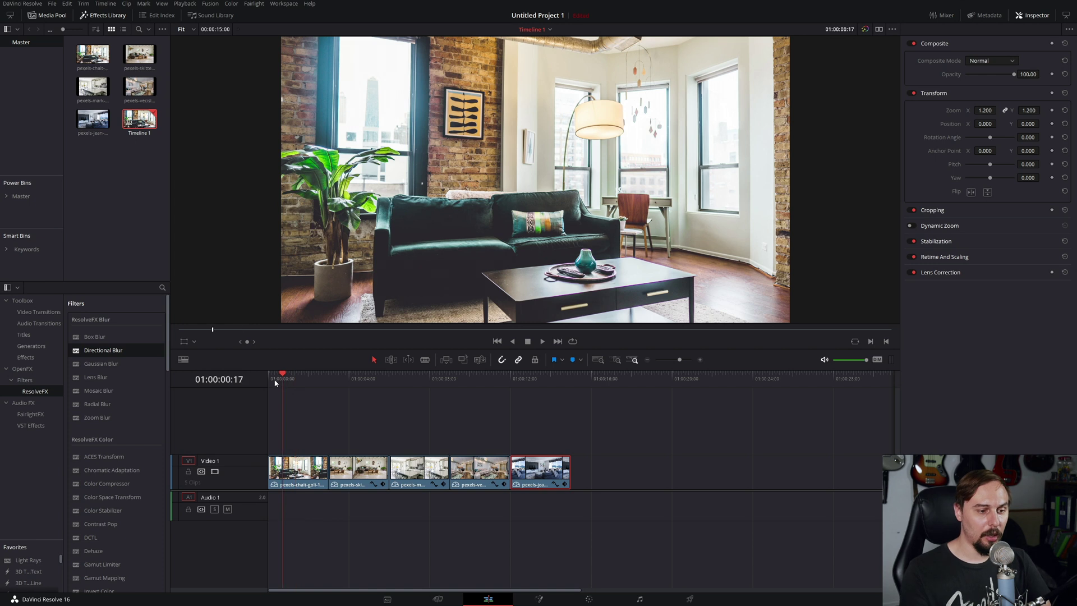
pyautogui.moveTo(283, 376); pyautogui.dragTo(264, 372)
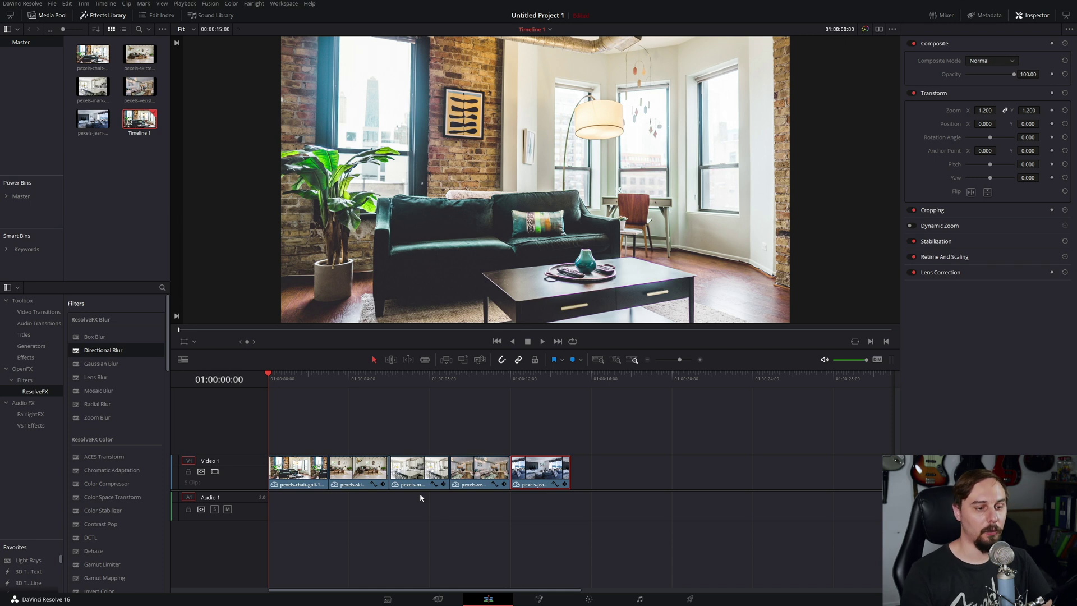
# Step: Add Zoom keyframes at the first clip's start and end, entering 1.1 at the end
pyautogui.click(289, 474)
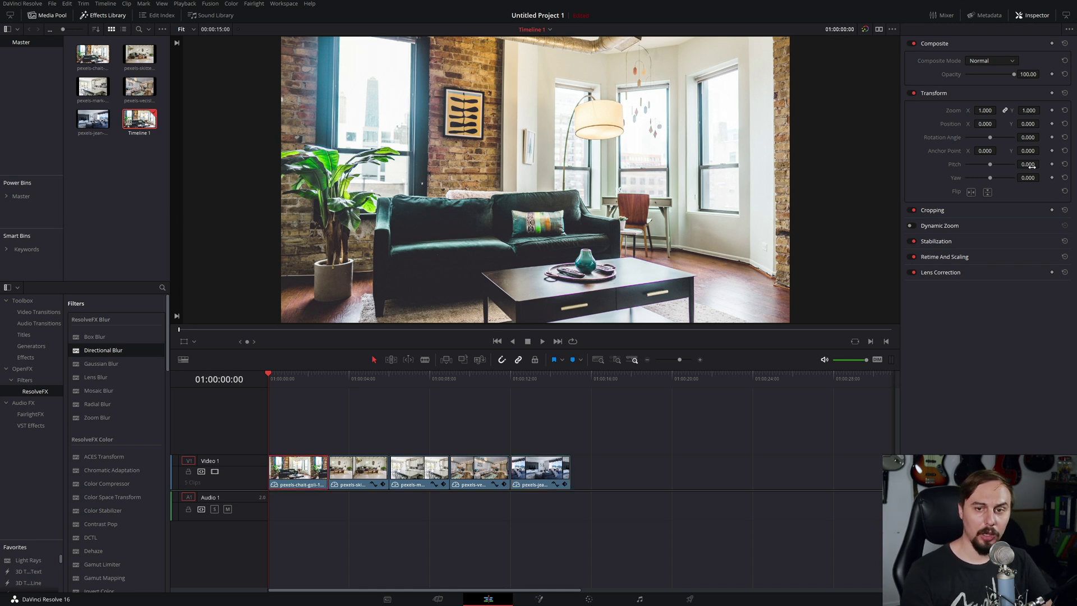
pyautogui.click(1052, 110)
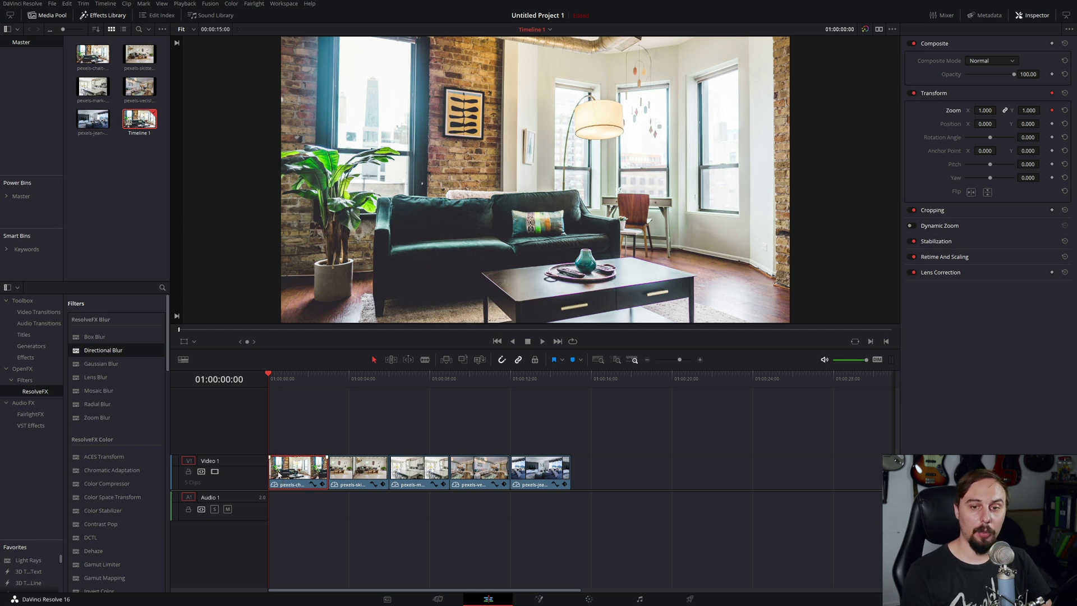
pyautogui.click(326, 380)
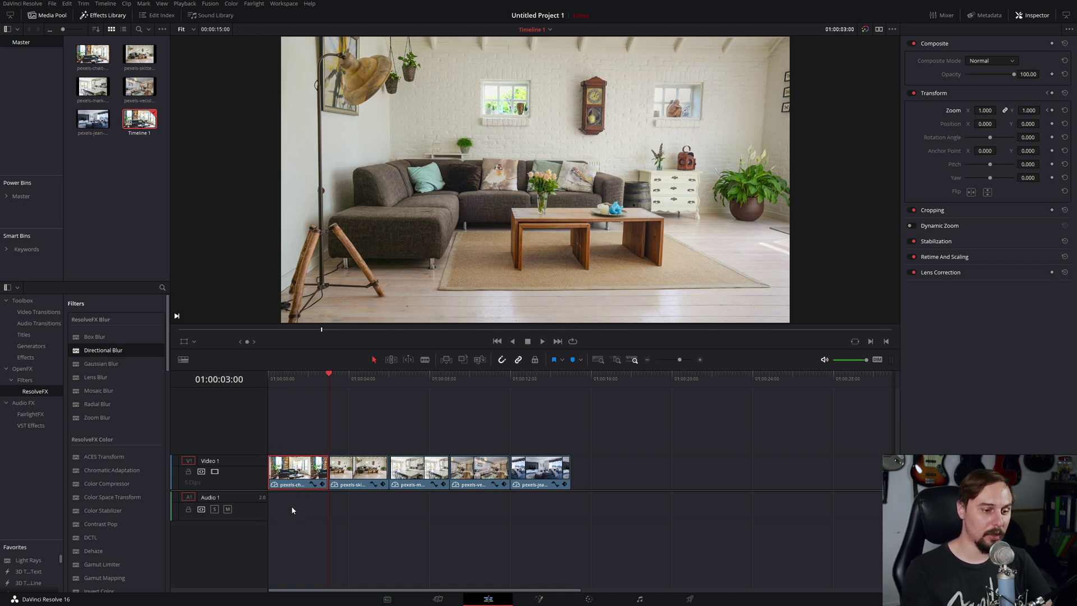
pyautogui.click(1053, 110)
pyautogui.click(985, 110)
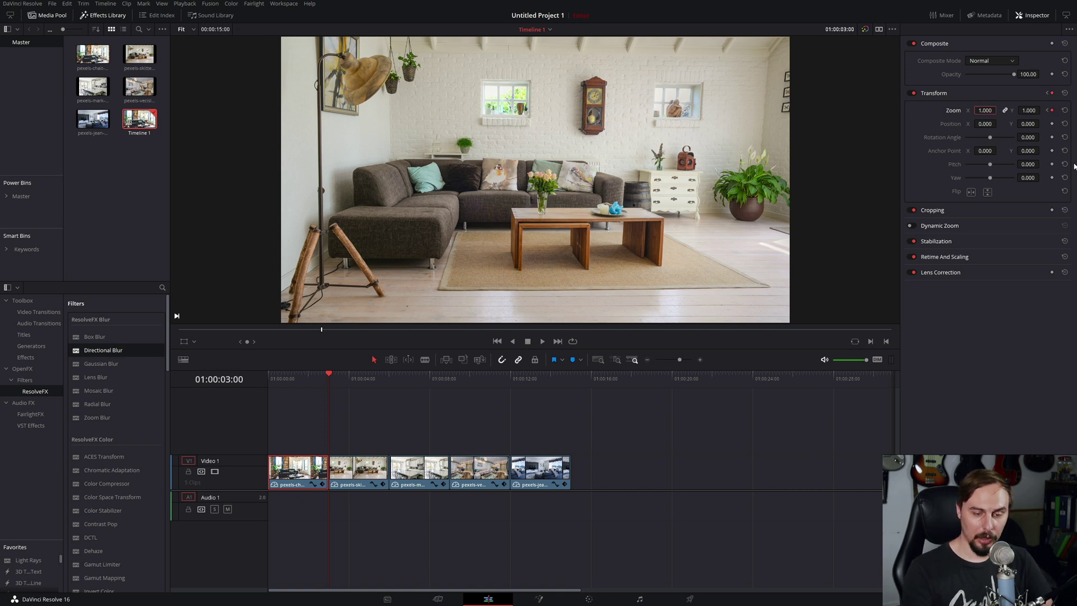
pyautogui.write('1.1')
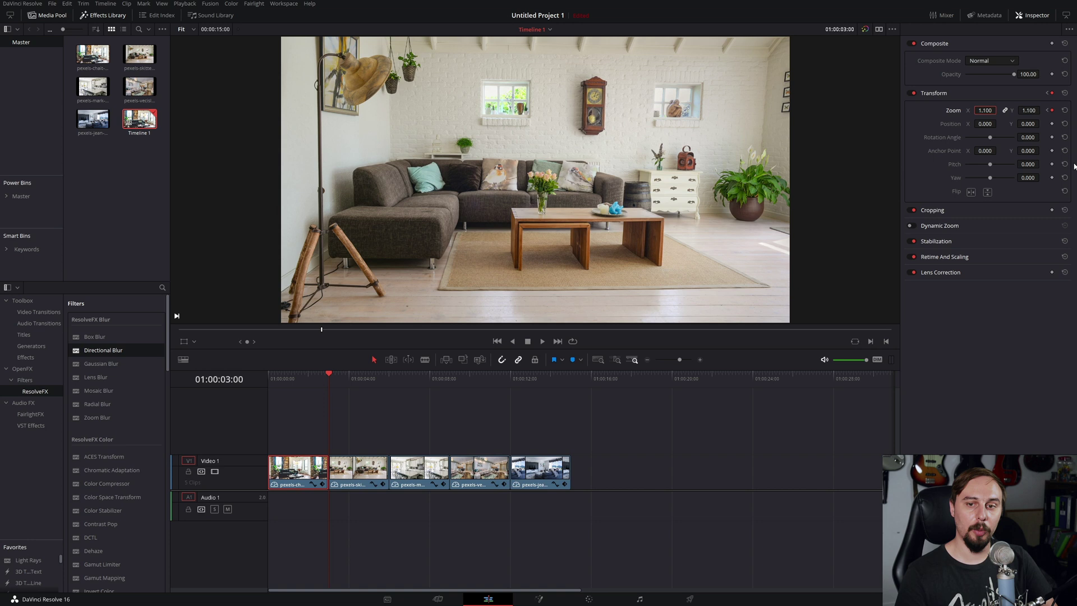
# Step: Keyframe the second clip's Zoom from 1.3 at its start to 1.2 at 01:00:06:00
pyautogui.click(355, 483)
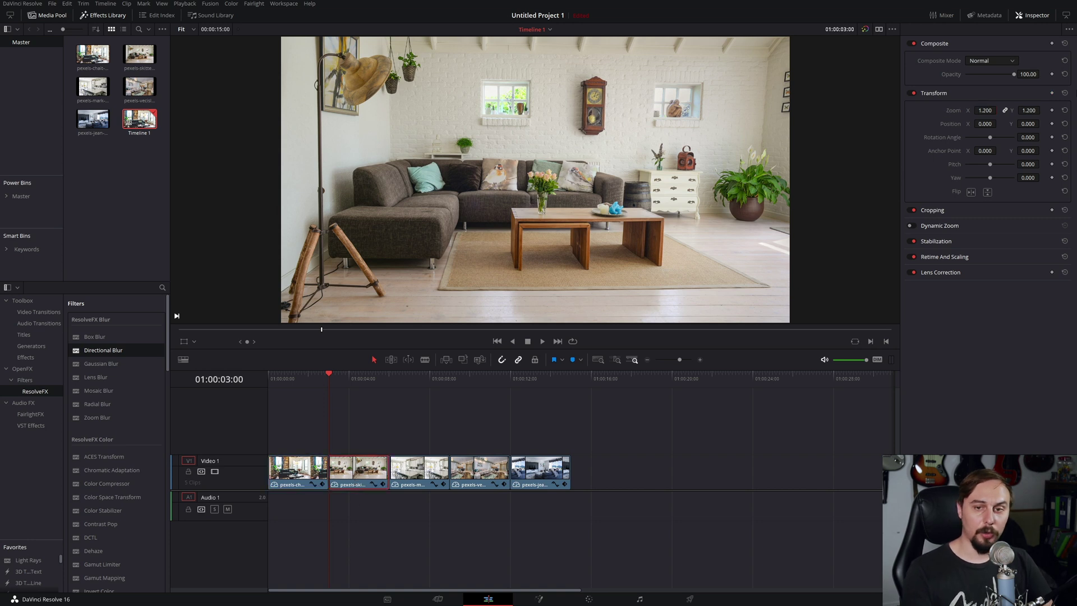
pyautogui.click(1052, 110)
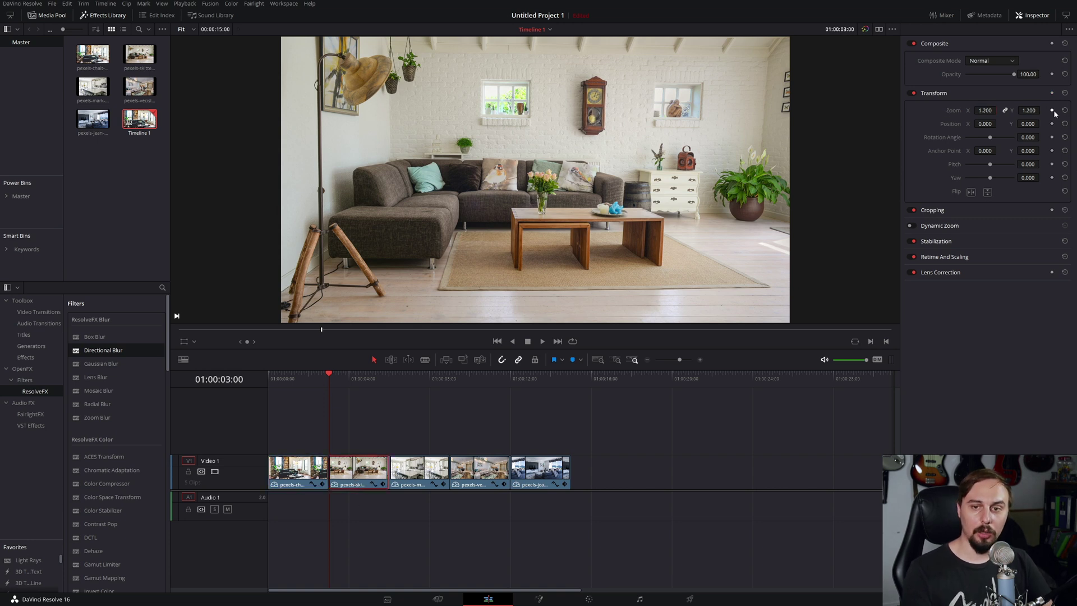
pyautogui.click(989, 111)
pyautogui.write('1.3')
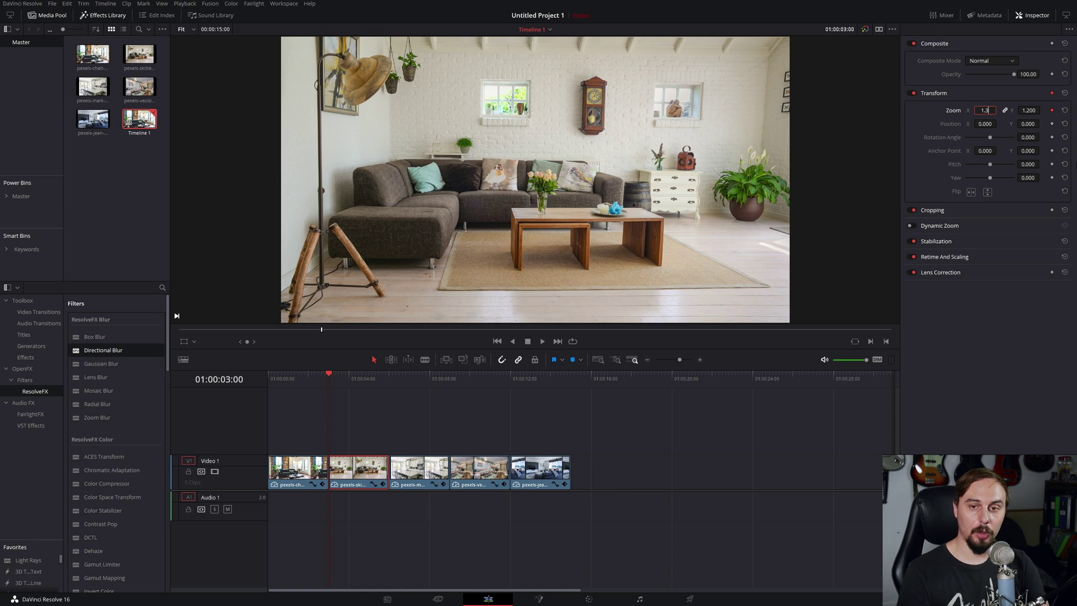
pyautogui.press('Return')
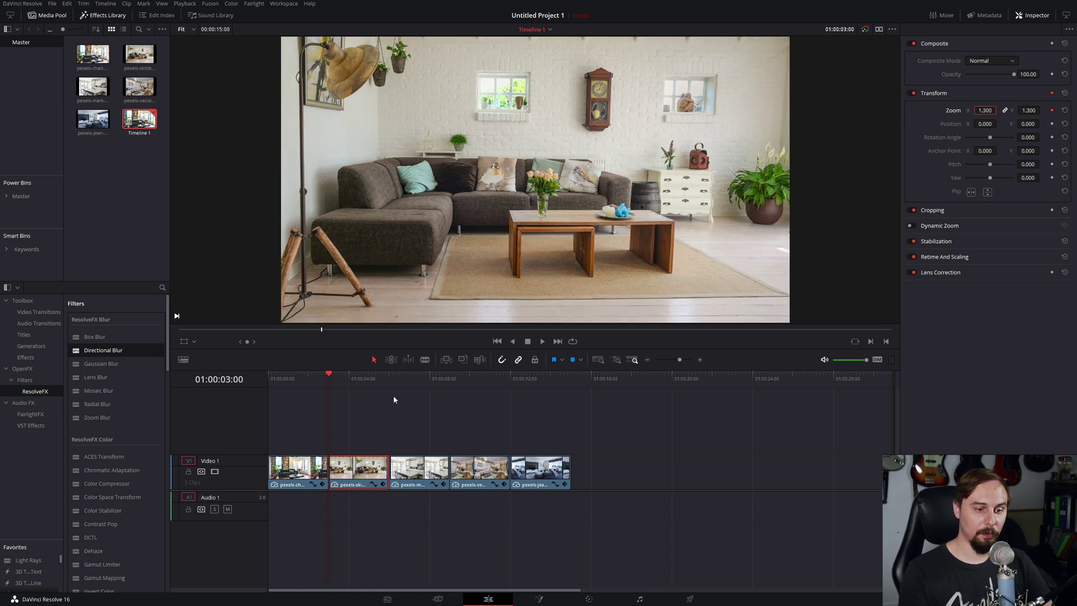
pyautogui.click(387, 376)
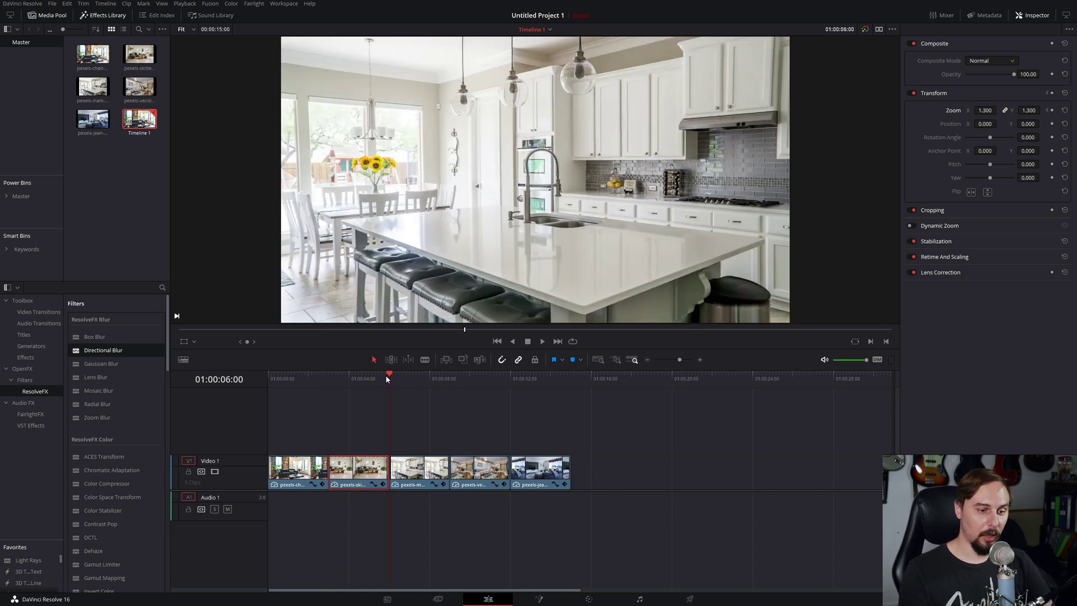
pyautogui.click(1053, 110)
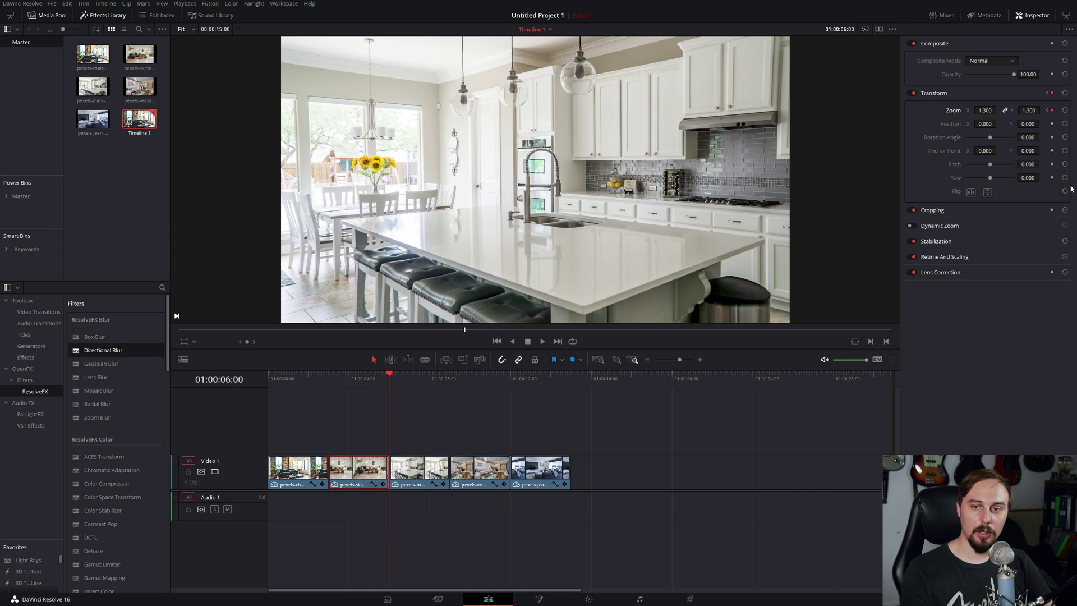
pyautogui.click(985, 111)
pyautogui.write('1.2')
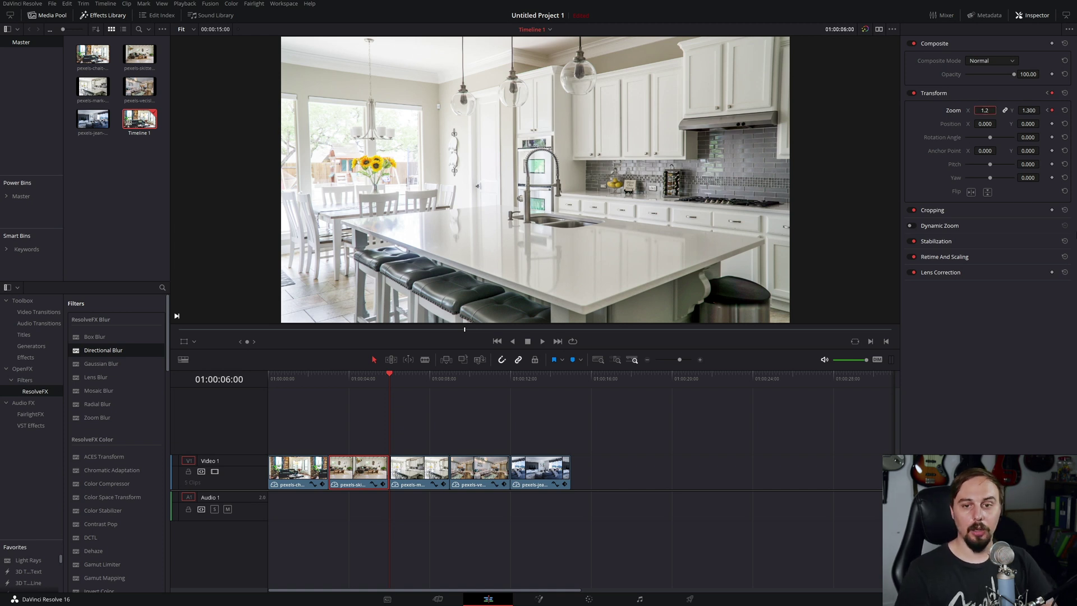
pyautogui.press('Return')
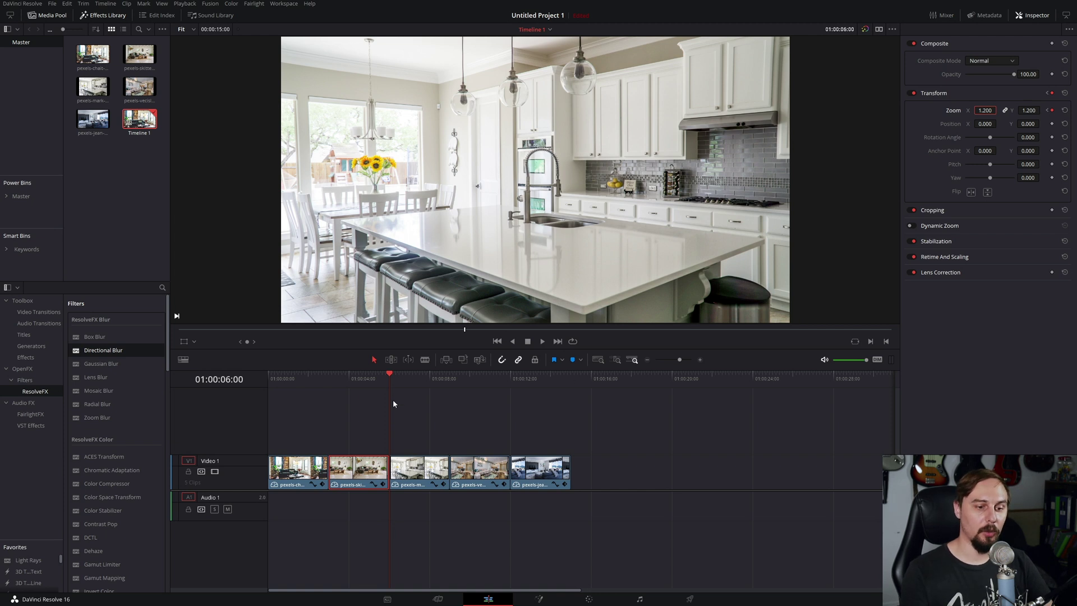
pyautogui.click(422, 470)
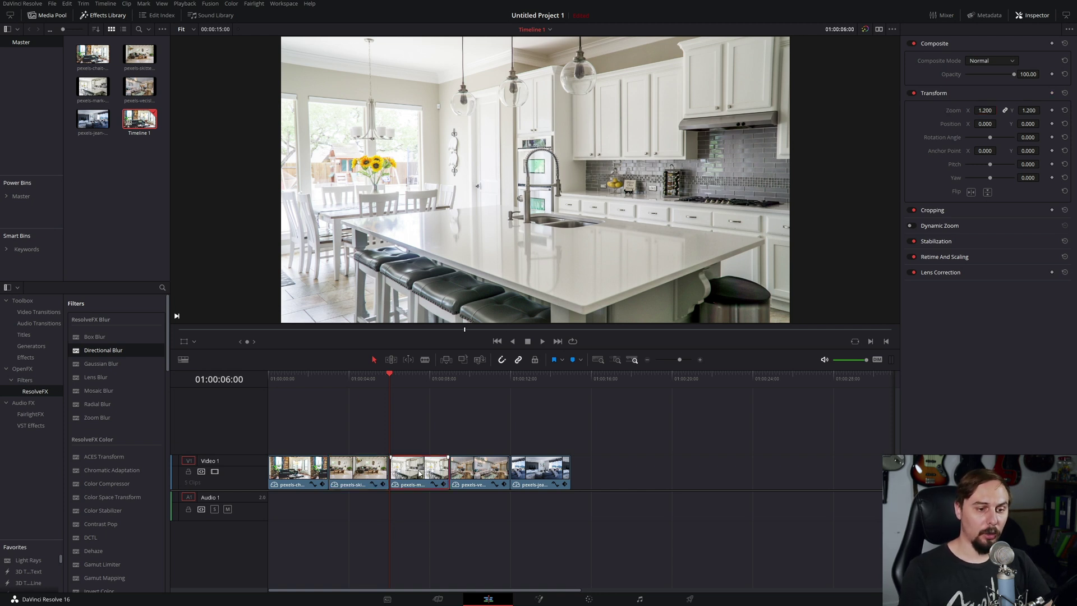
# Step: Zoom the kitchen clip to 1.3 and keyframe its Position X at 100 at the start
pyautogui.click(985, 110)
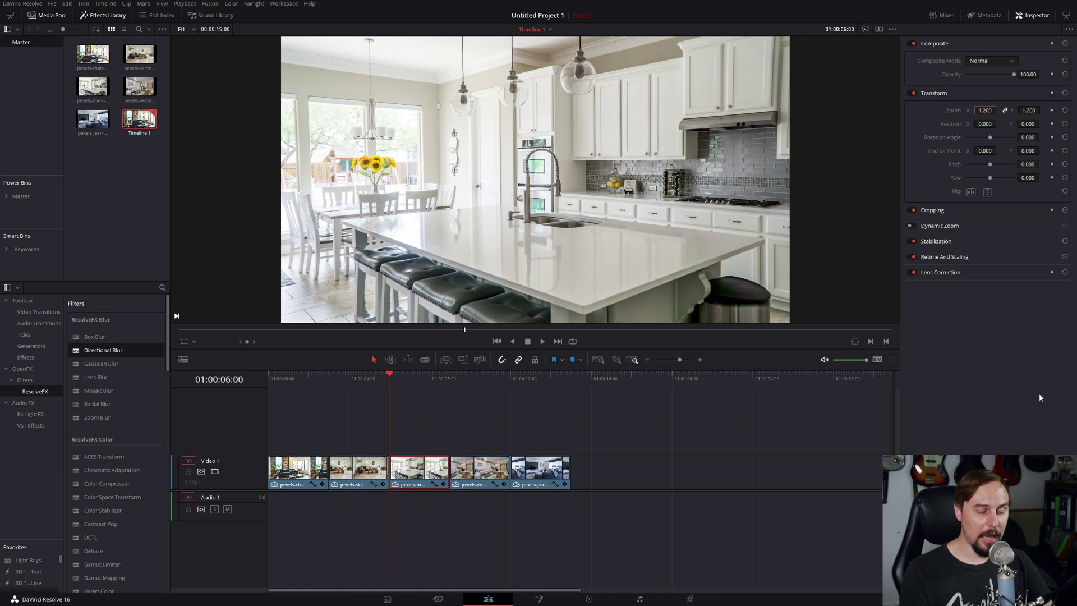
pyautogui.write('1.')
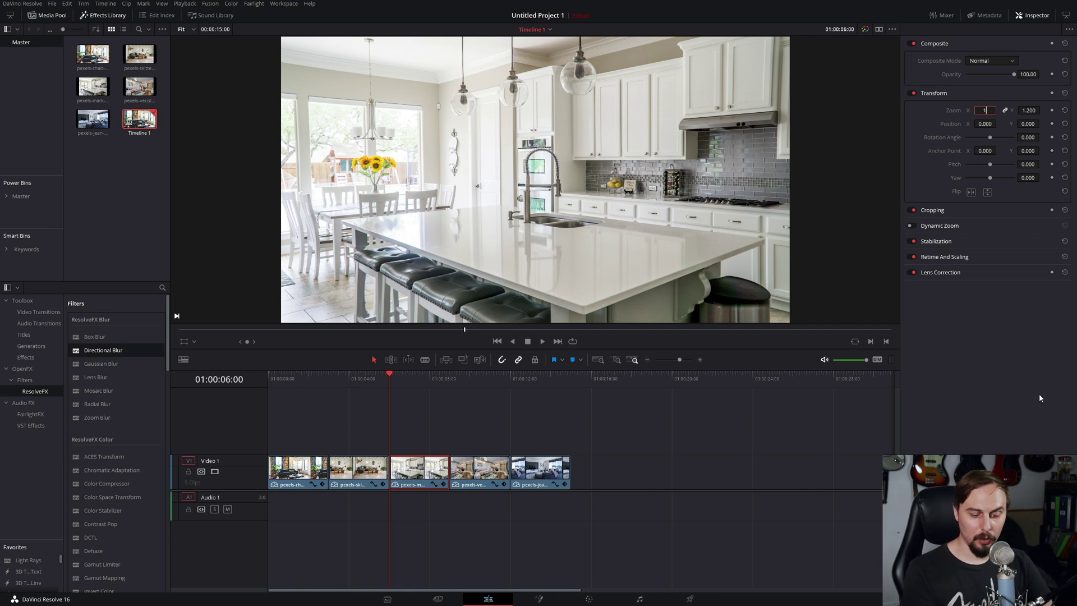
pyautogui.write('3')
pyautogui.press('Return')
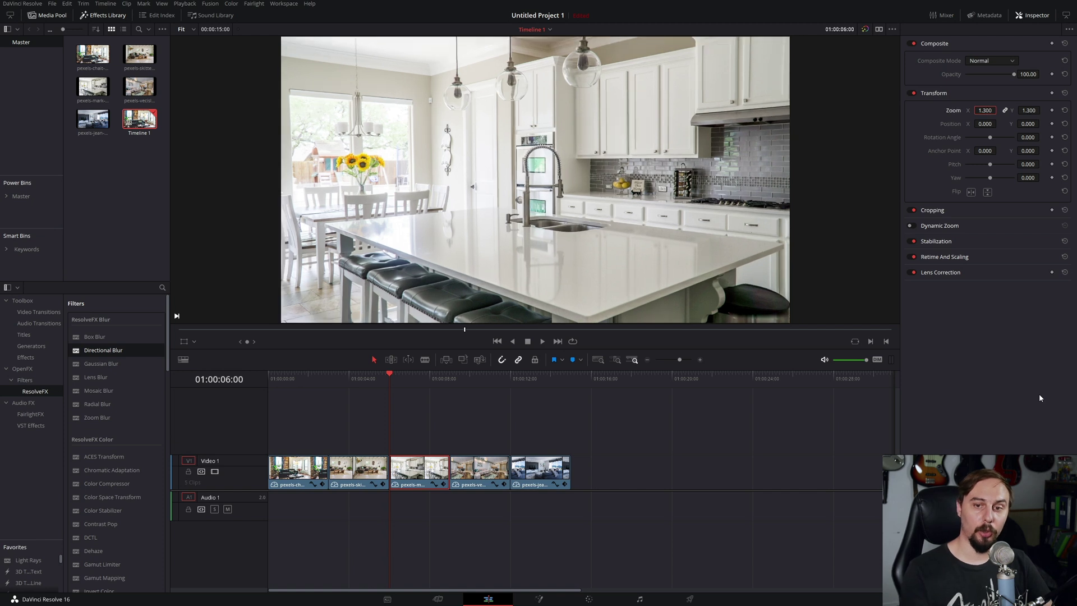
pyautogui.click(1052, 124)
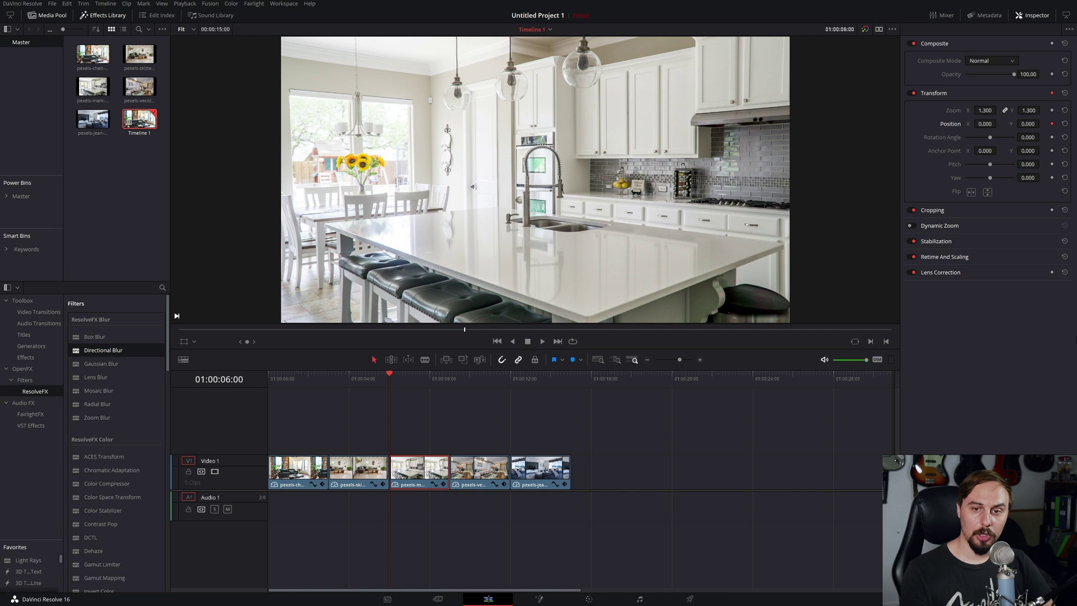
pyautogui.click(986, 124)
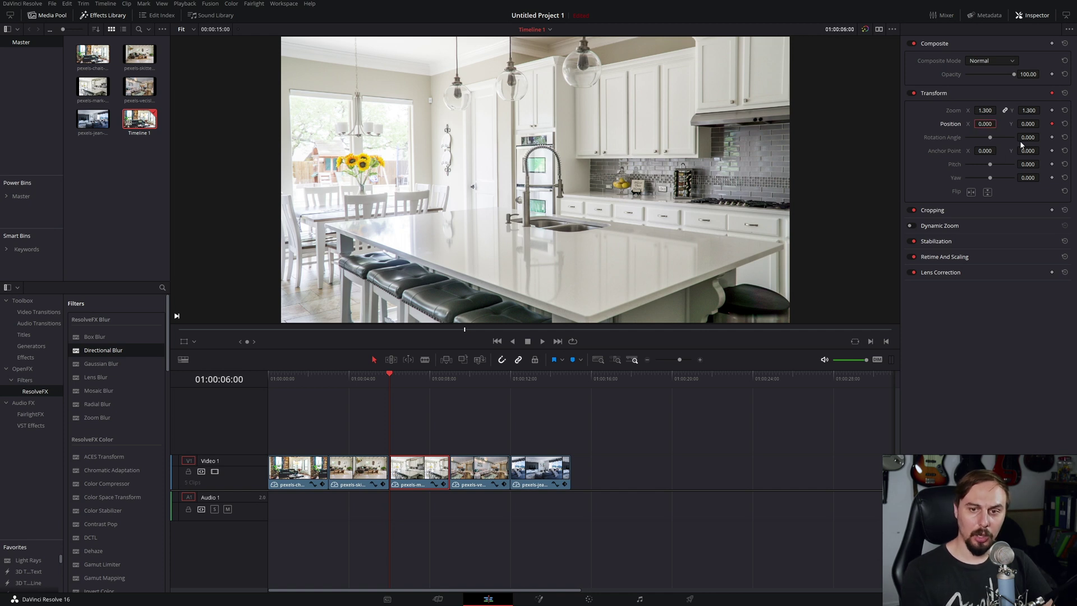
pyautogui.write('100')
pyautogui.press('Return')
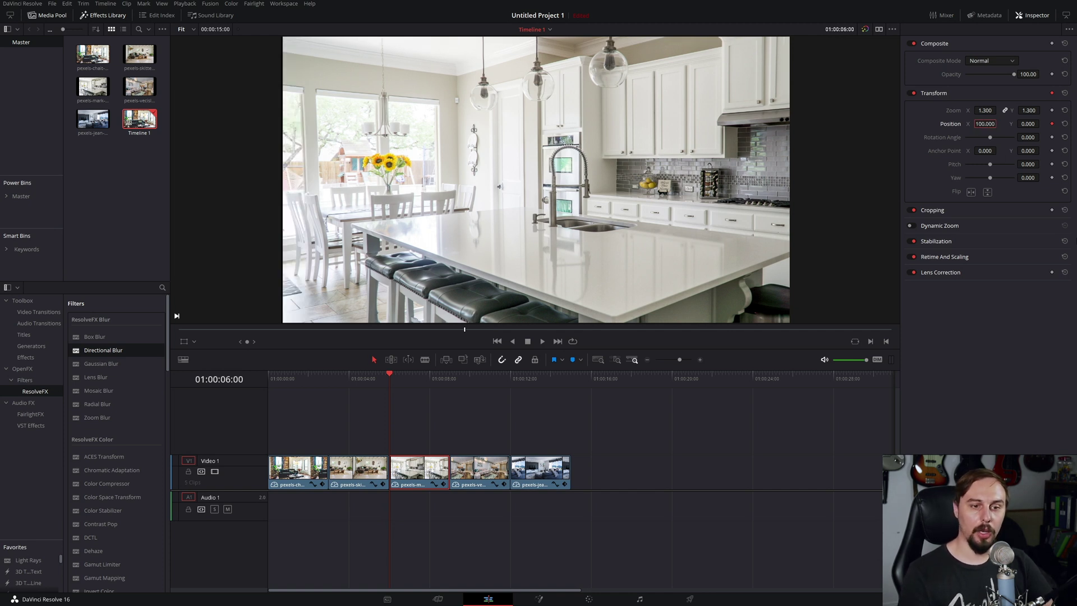
# Step: Add a Position X keyframe of -100 at the kitchen clip's end, 01:00:09:00
pyautogui.click(448, 384)
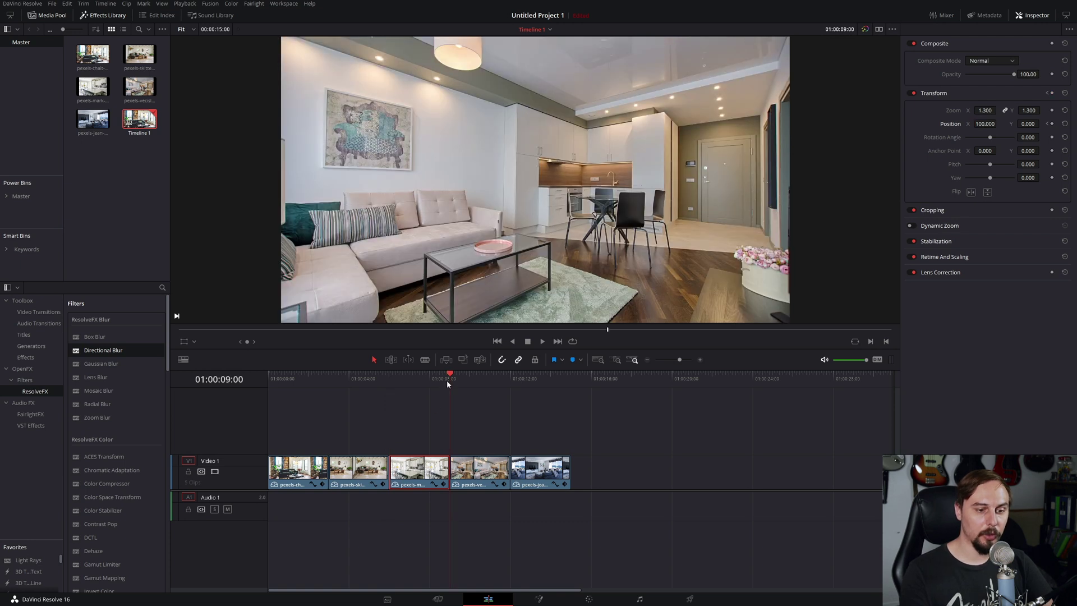
pyautogui.click(1052, 124)
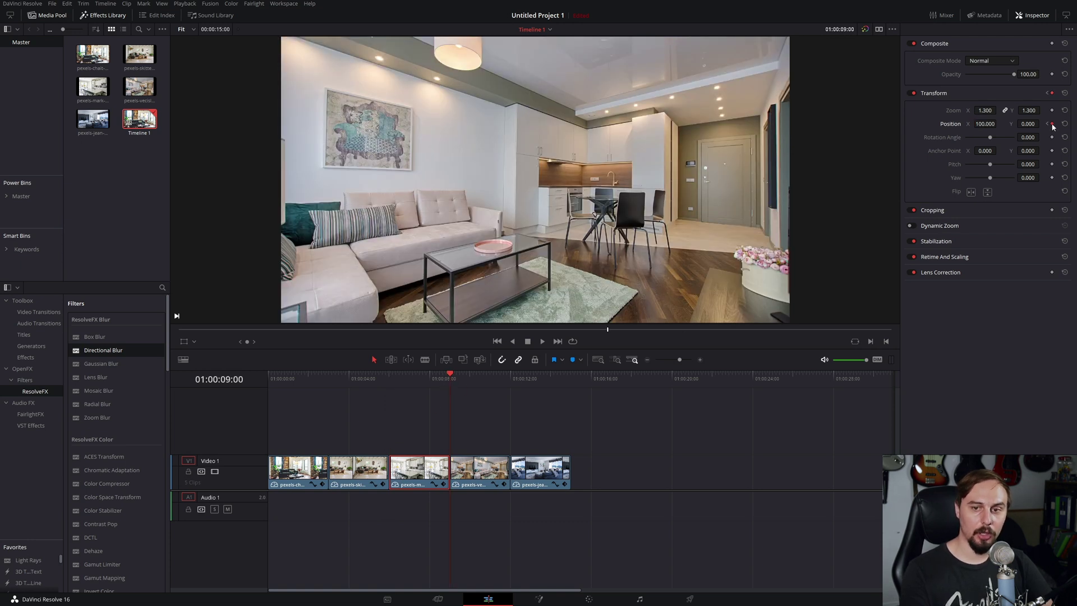
pyautogui.click(985, 123)
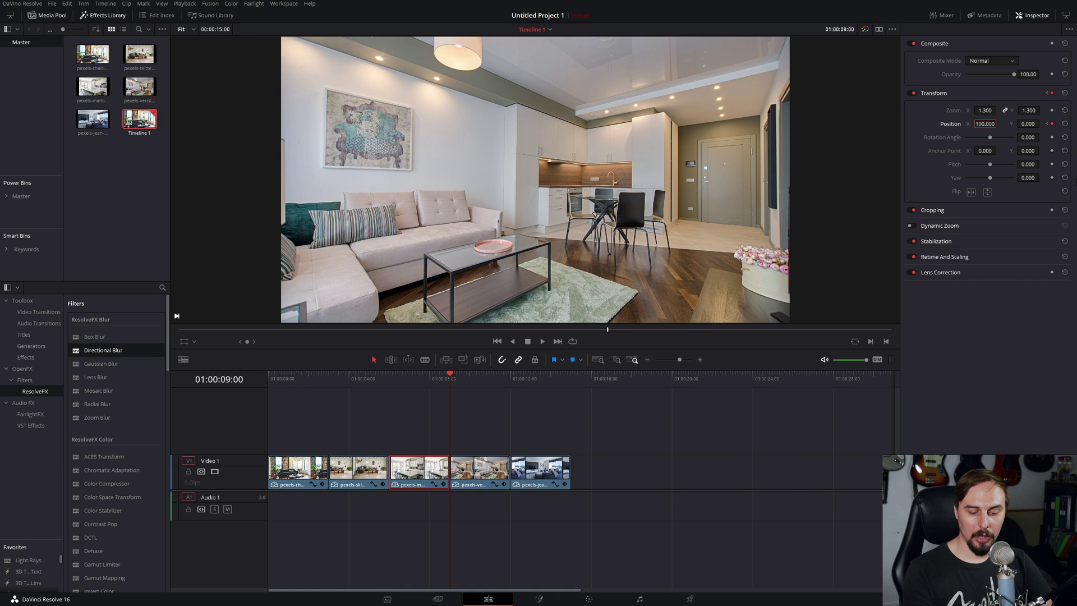
pyautogui.press('BackSpace')
pyautogui.write('-100.000')
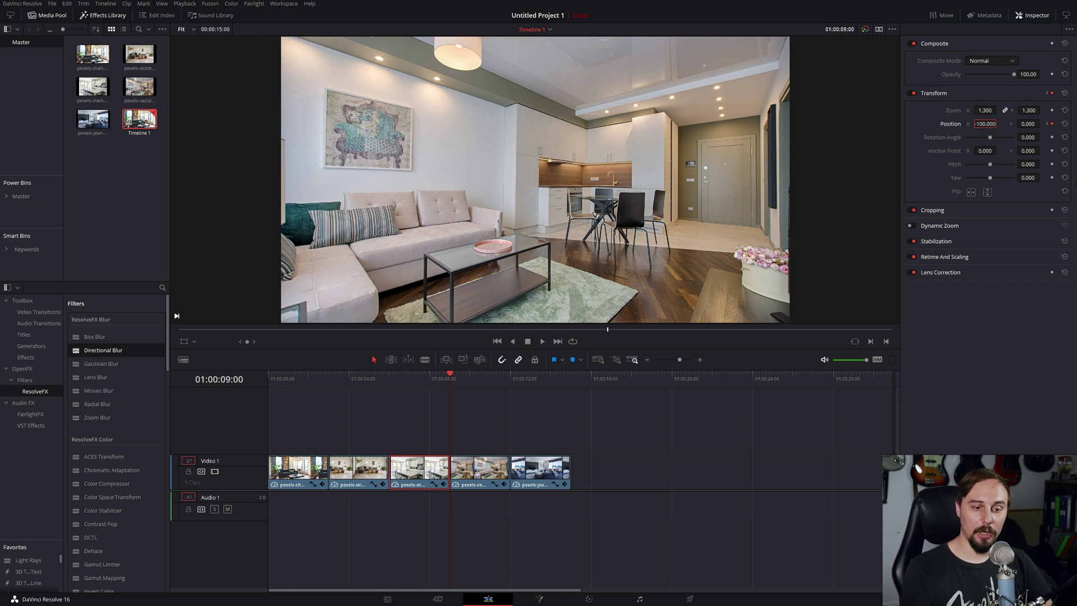
pyautogui.click(489, 478)
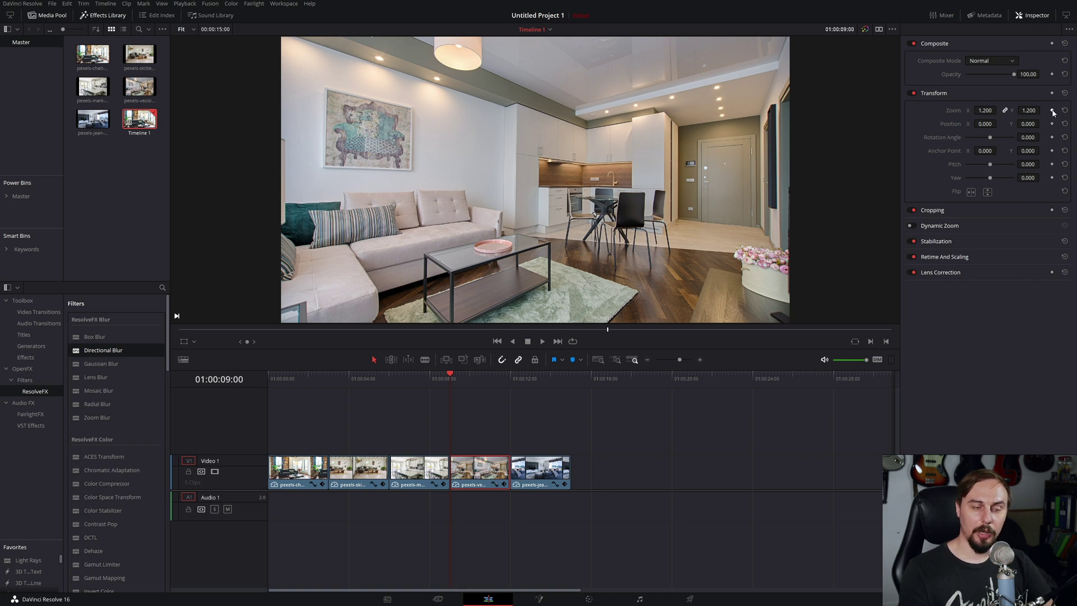
# Step: Zoom the fourth clip to 1.3 and keyframe its Position Y at -100 at the start
pyautogui.click(986, 110)
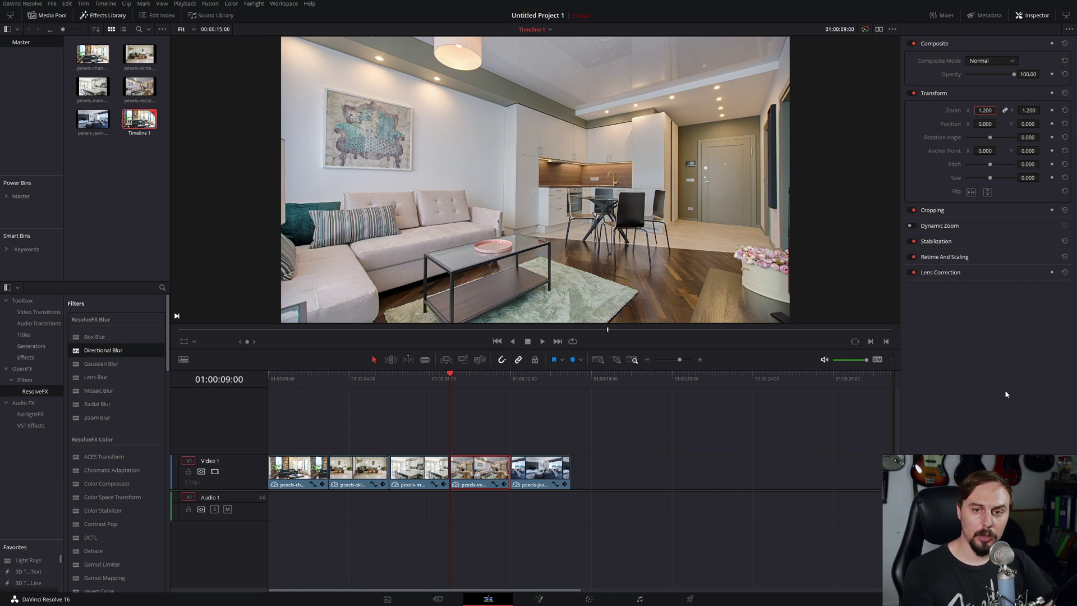
pyautogui.write('1.3')
pyautogui.press('Return')
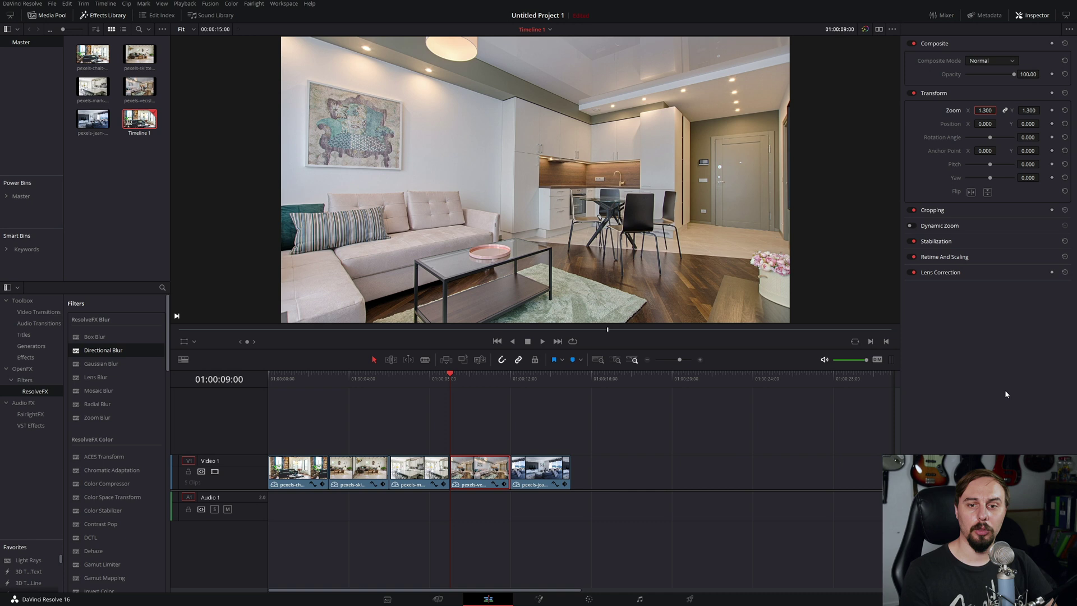
pyautogui.click(1053, 124)
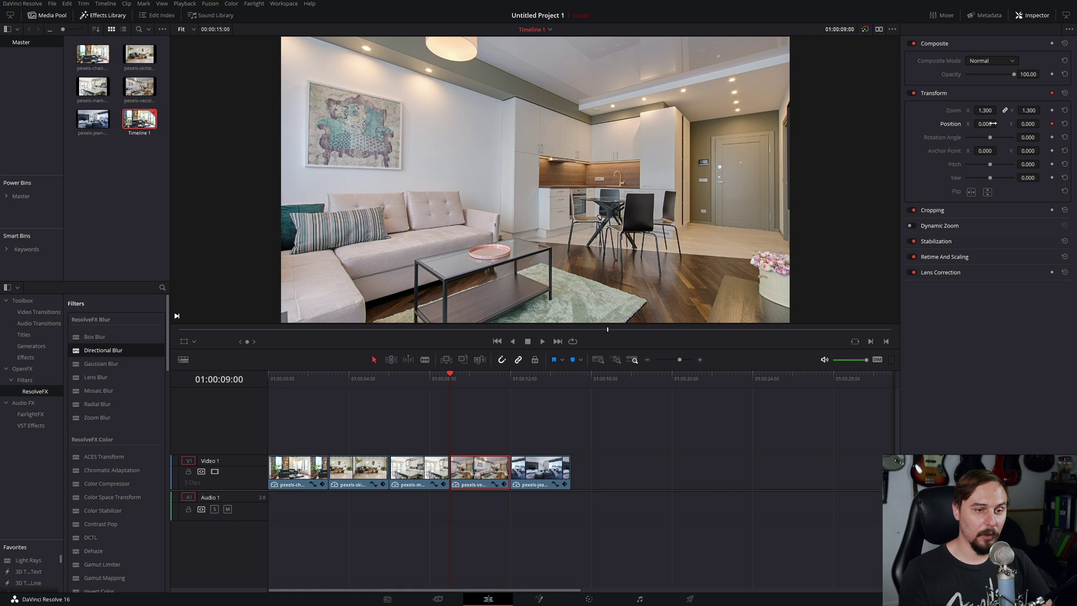
pyautogui.click(1027, 124)
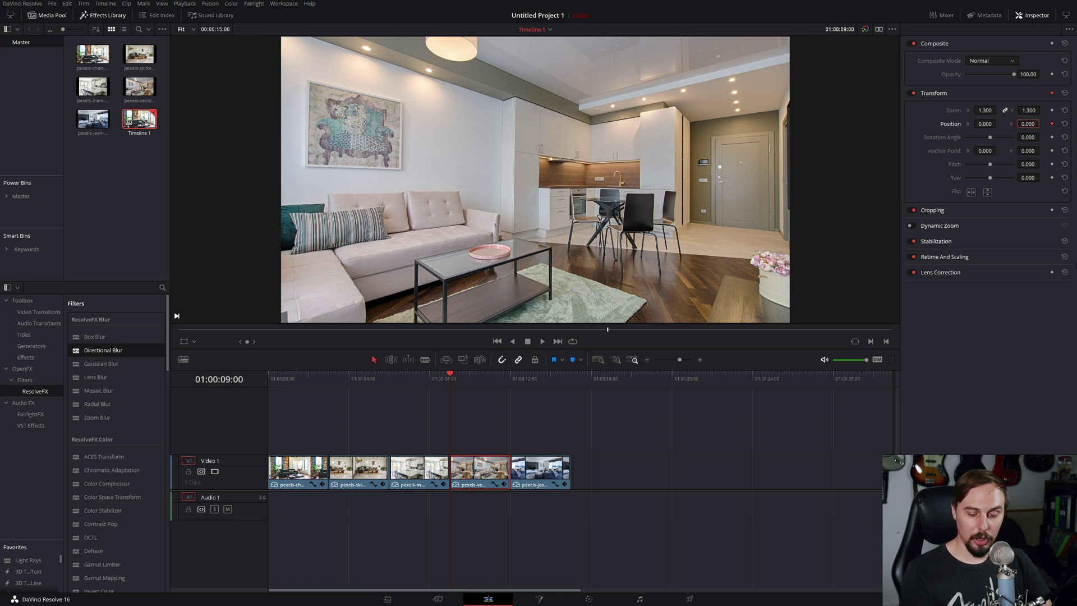
pyautogui.press('BackSpace')
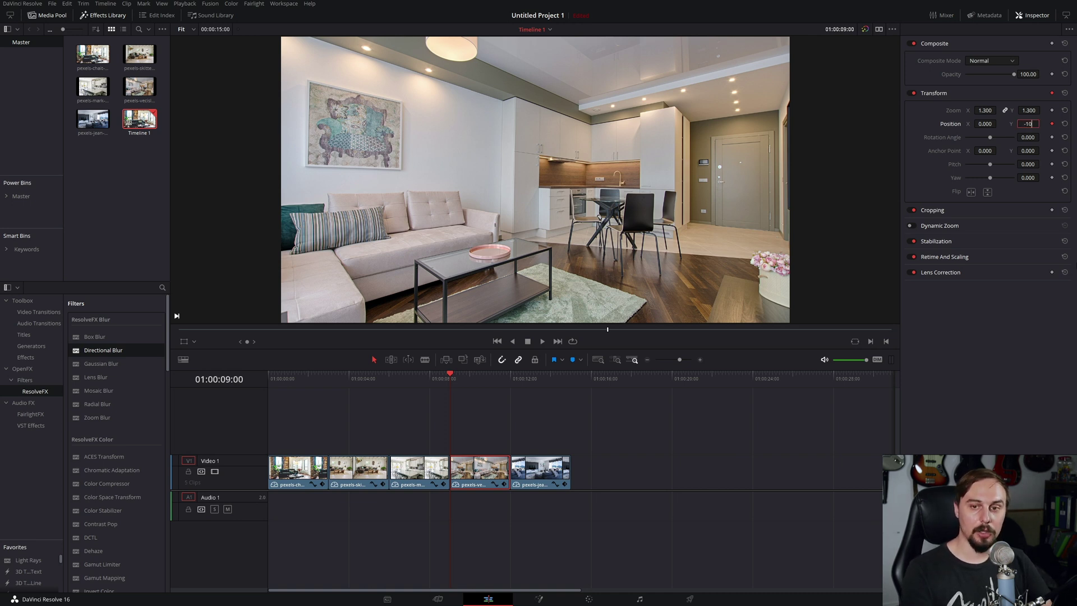
pyautogui.press('Return')
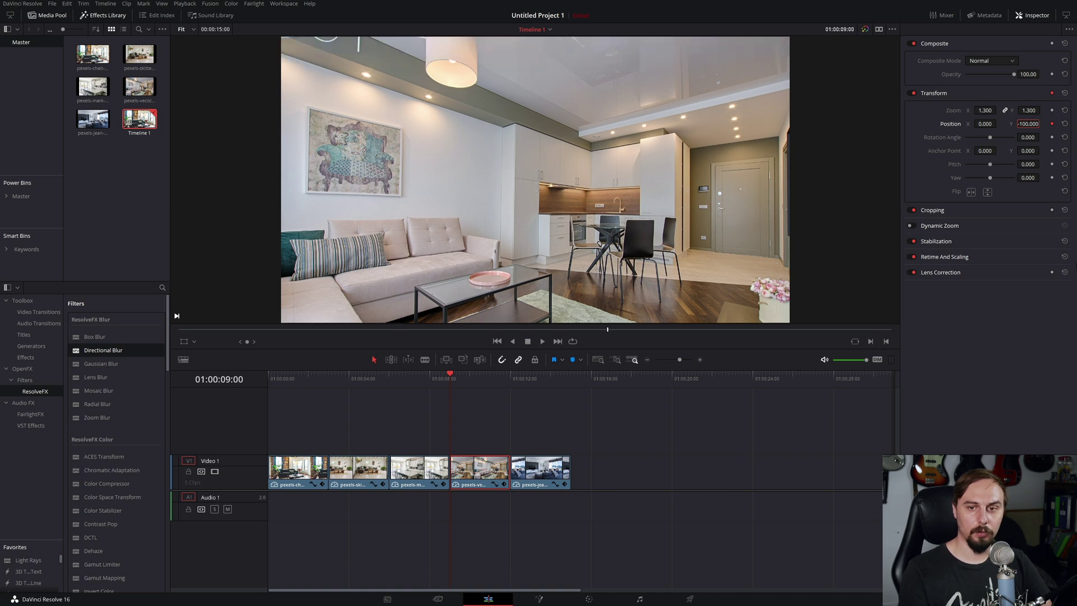
# Step: Set Position Y to 100 at 01:00:12:00 and preview the vertical pan
pyautogui.click(509, 378)
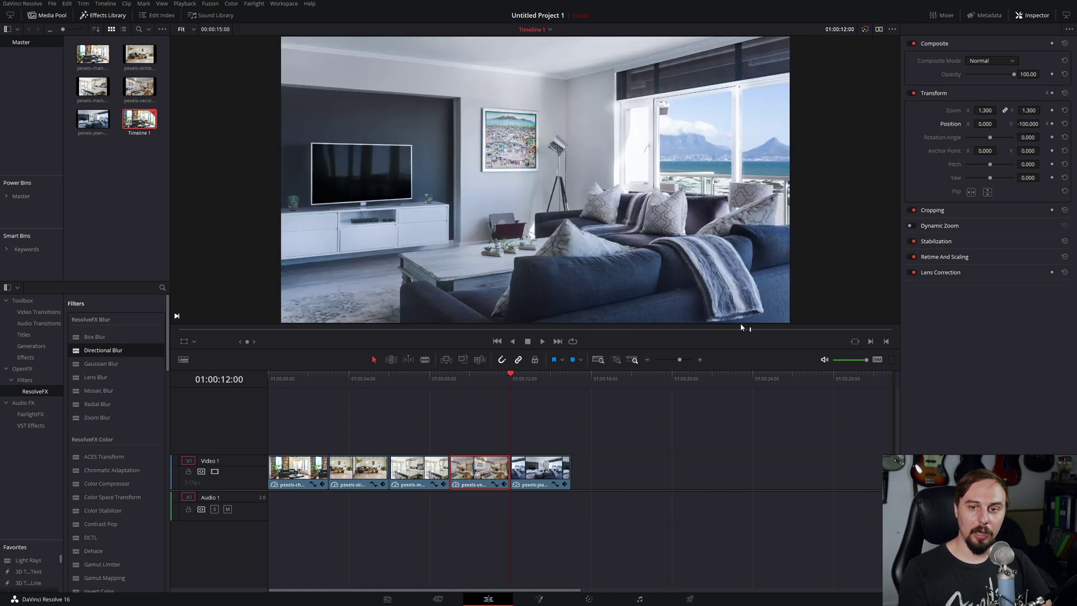
pyautogui.click(1031, 124)
pyautogui.write('100')
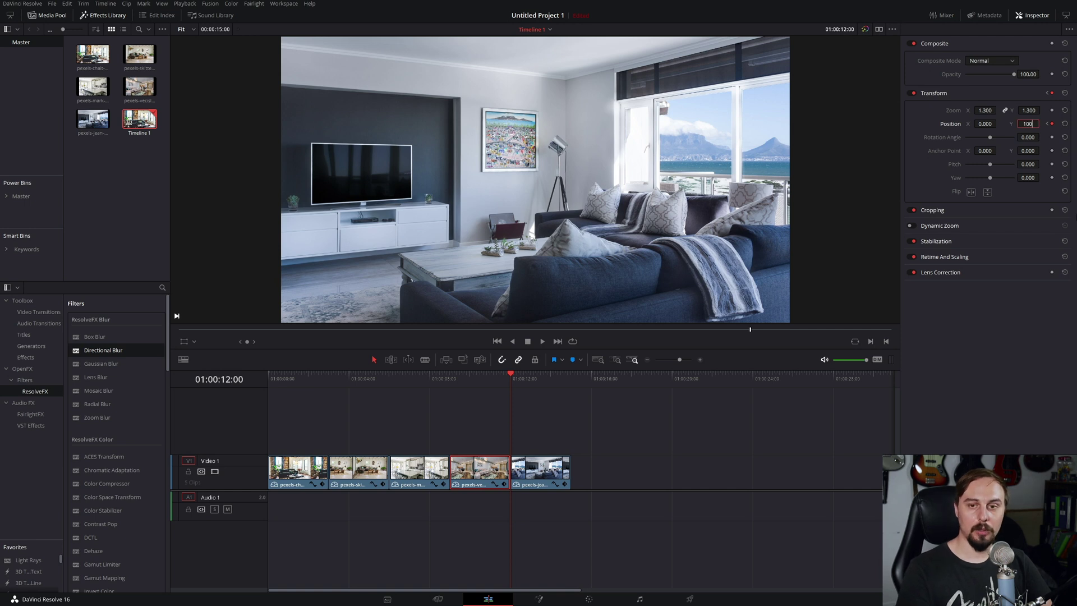
pyautogui.press('Return')
pyautogui.moveTo(459, 385); pyautogui.dragTo(510, 385)
# Step: Keyframe the last clip's Zoom at 1.2 at 01:00:12:00 and 1.3 at its end
pyautogui.click(540, 470)
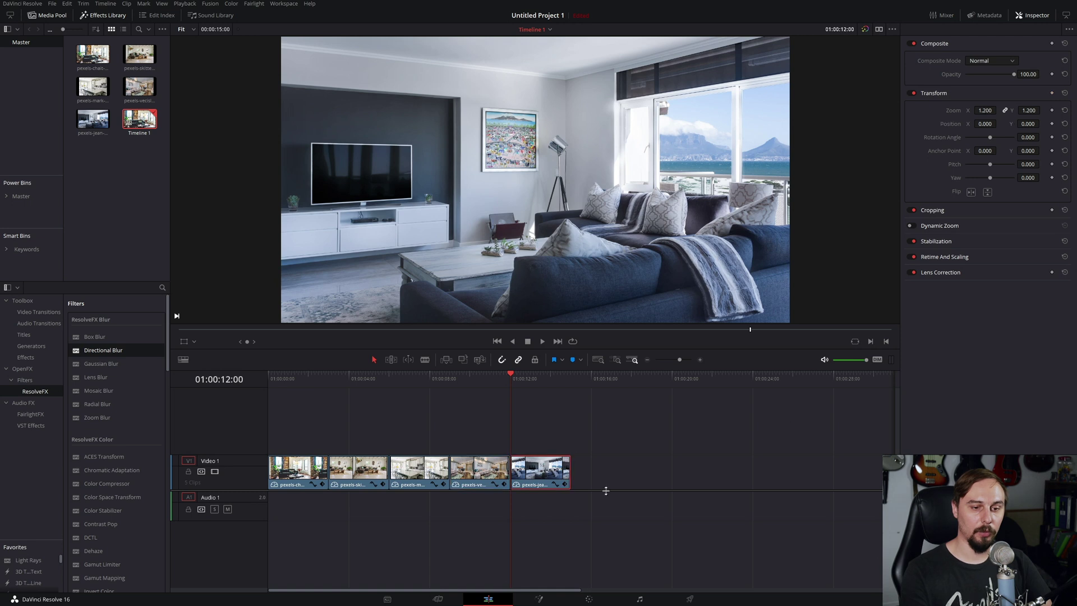
pyautogui.click(1053, 111)
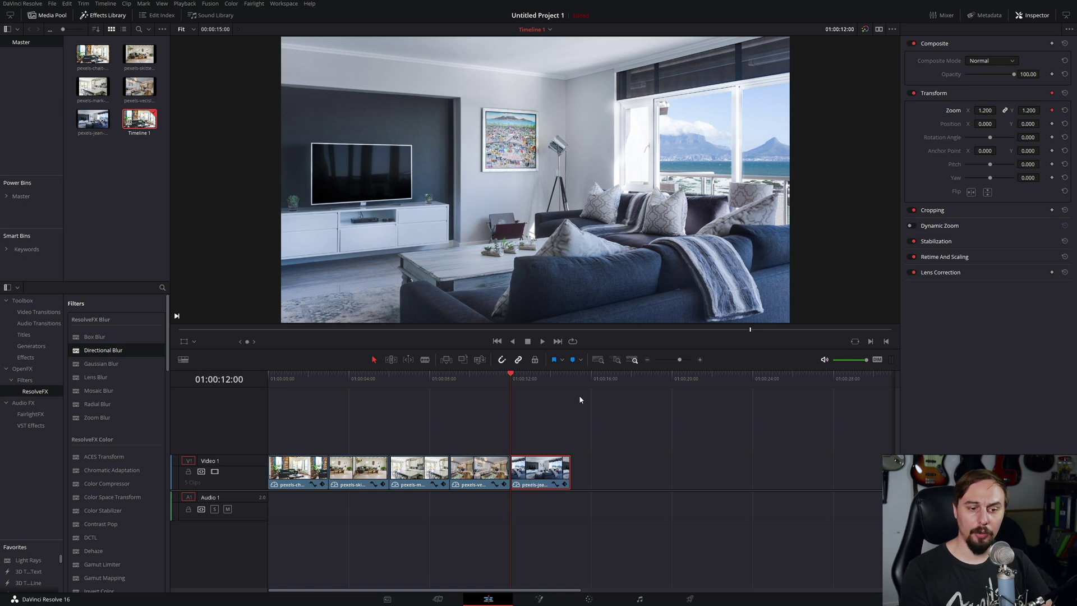
pyautogui.click(568, 379)
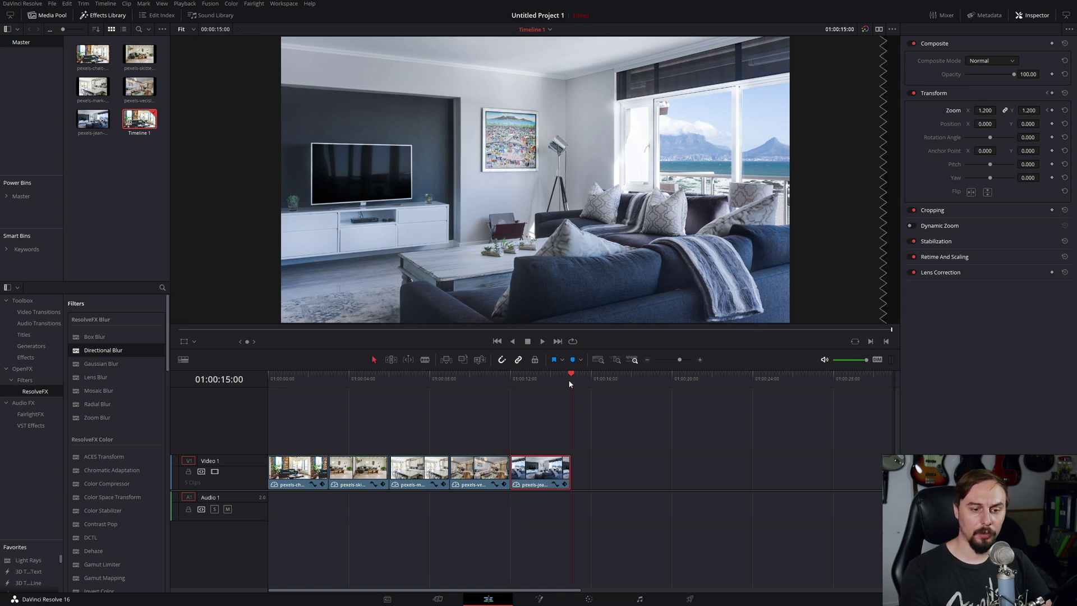
pyautogui.click(1053, 110)
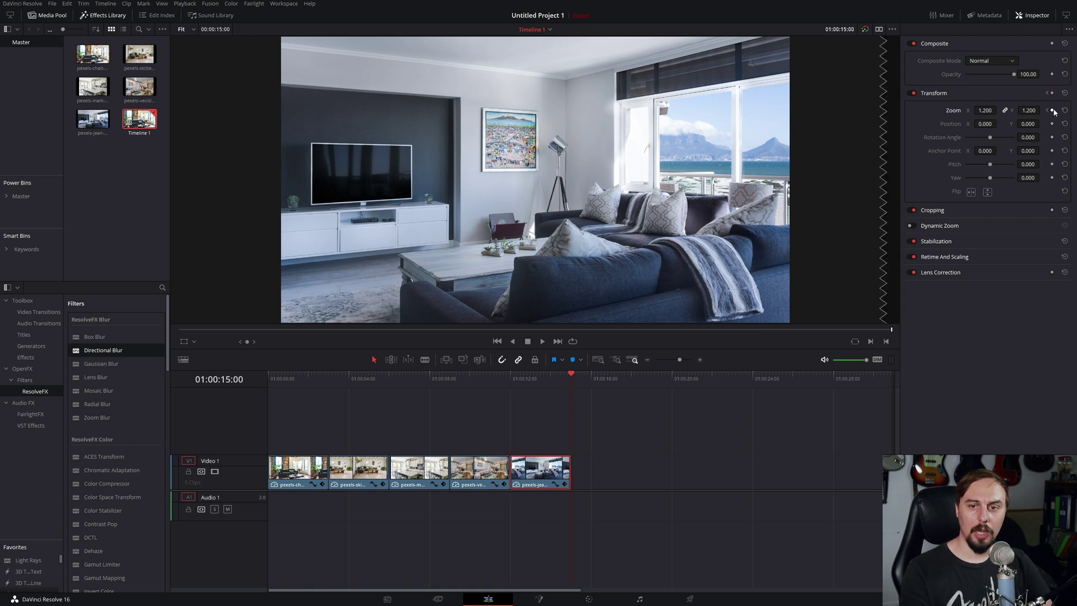
pyautogui.click(985, 110)
pyautogui.write('1.3')
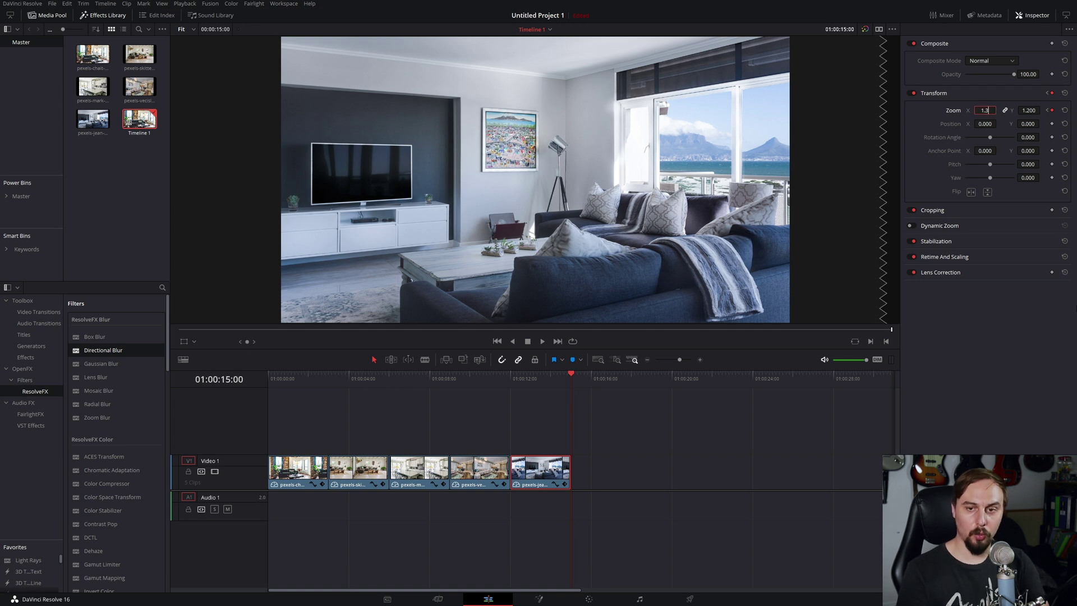
pyautogui.press('Return')
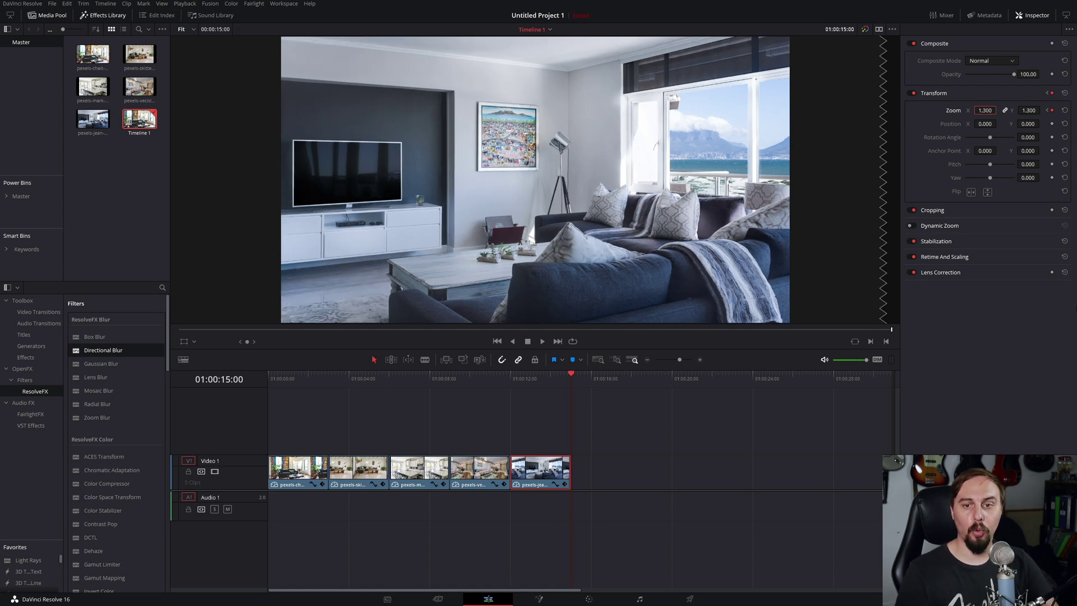
pyautogui.click(270, 375)
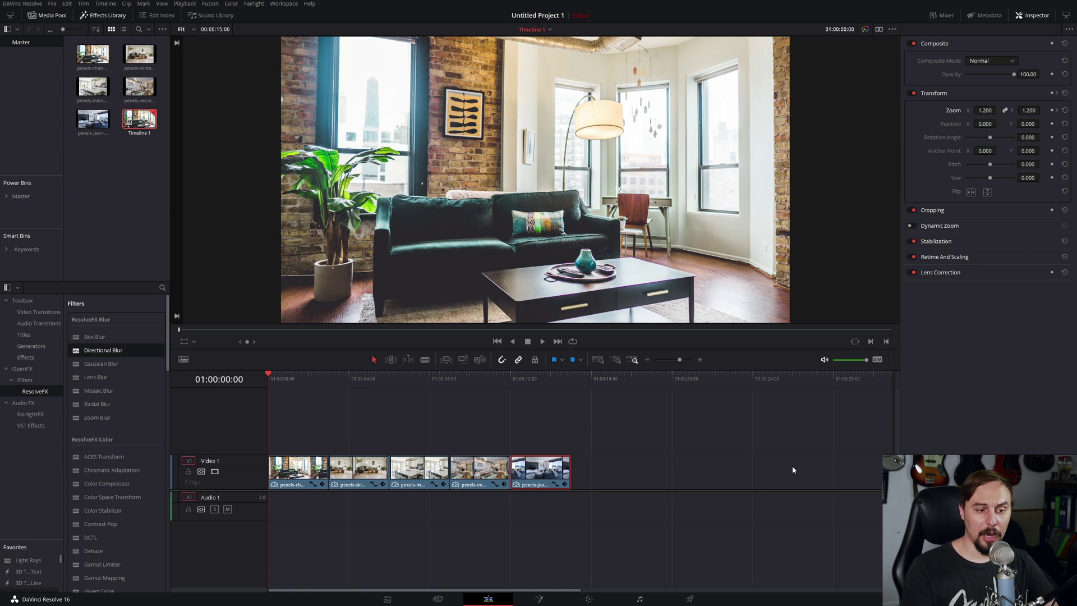
pyautogui.press('space')
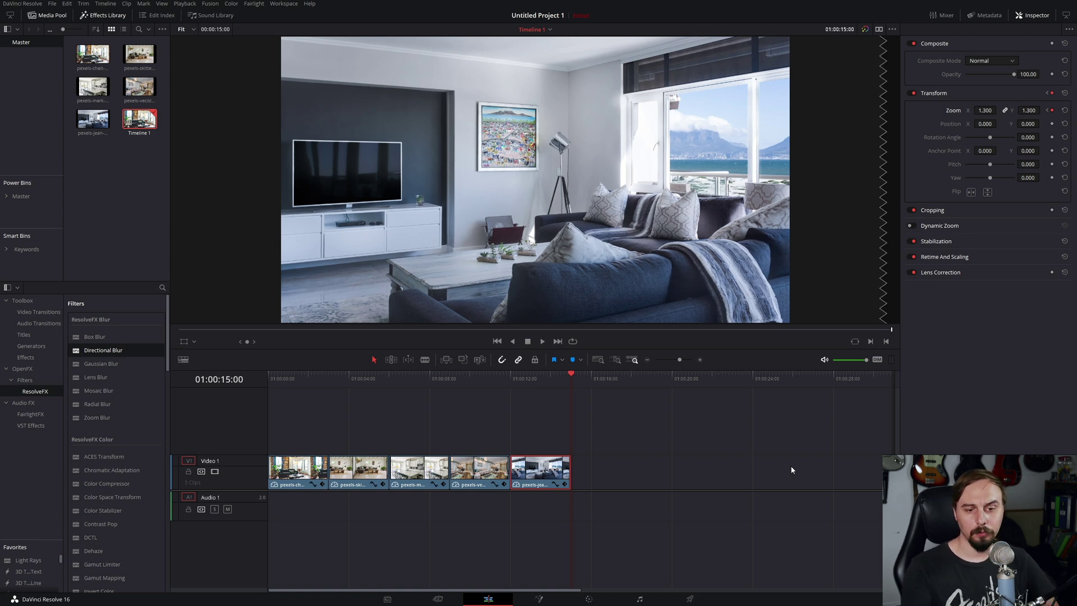
pyautogui.click(699, 360)
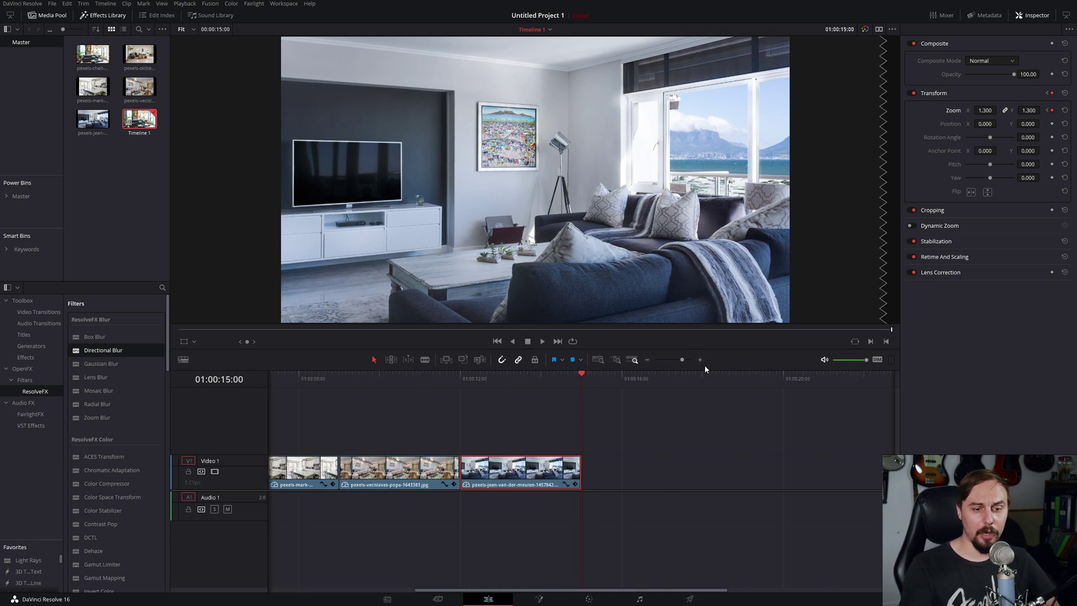
pyautogui.moveTo(680, 590); pyautogui.dragTo(534, 591)
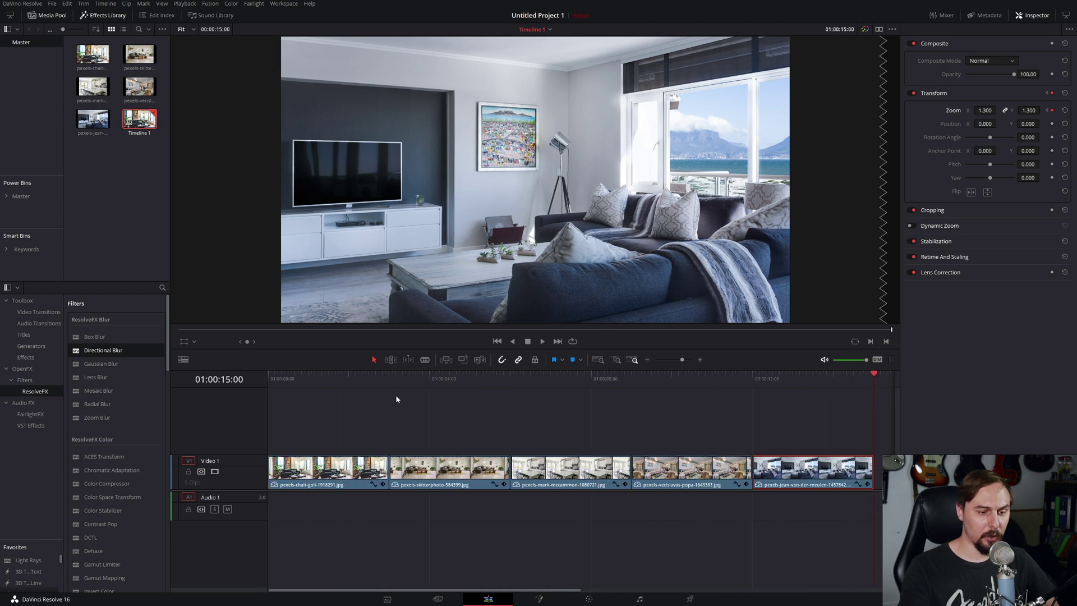
pyautogui.click(389, 382)
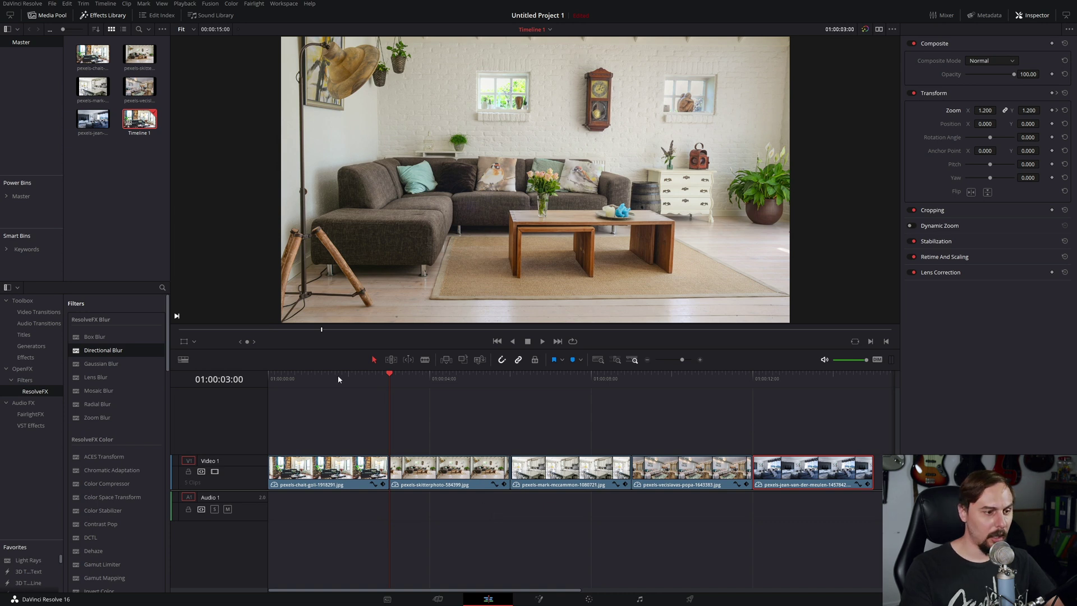
# Step: Place a Push video transition on the cut between clips 1 and 2 and select it
pyautogui.click(28, 301)
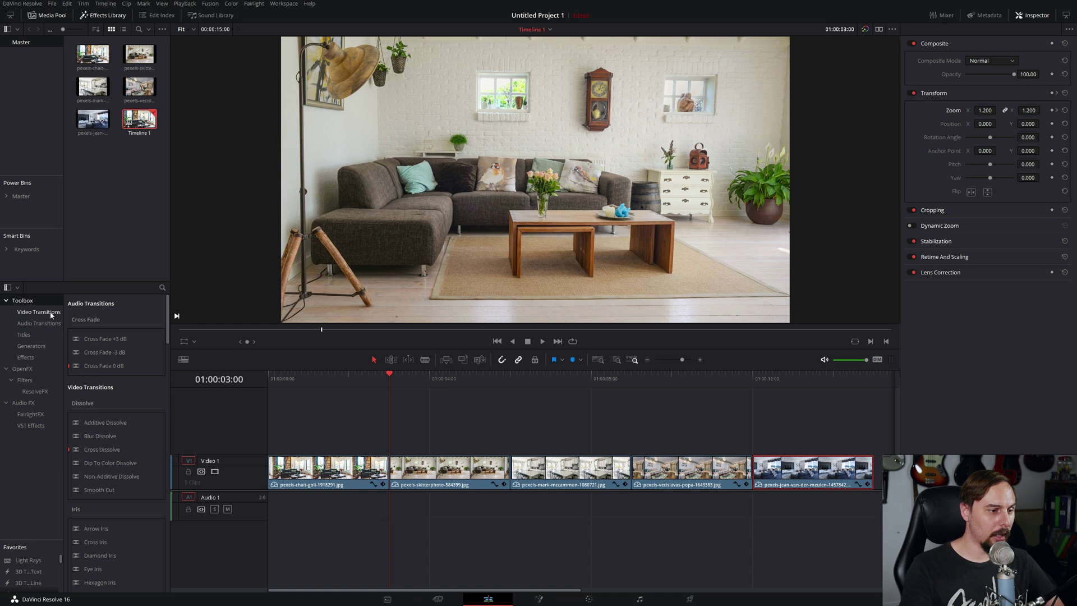
pyautogui.click(51, 313)
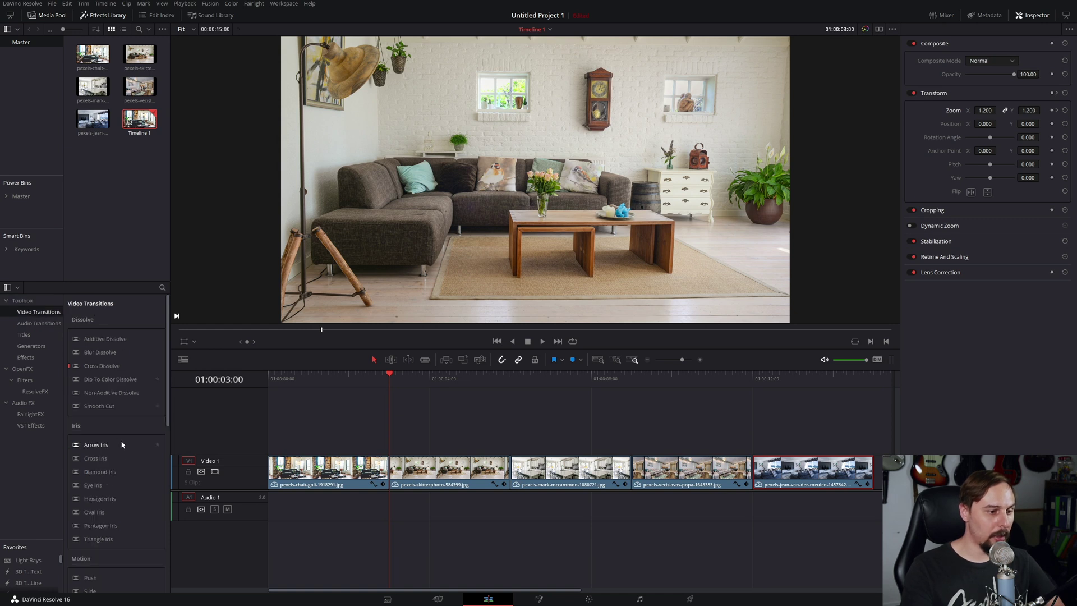
pyautogui.moveTo(93, 581); pyautogui.dragTo(390, 476)
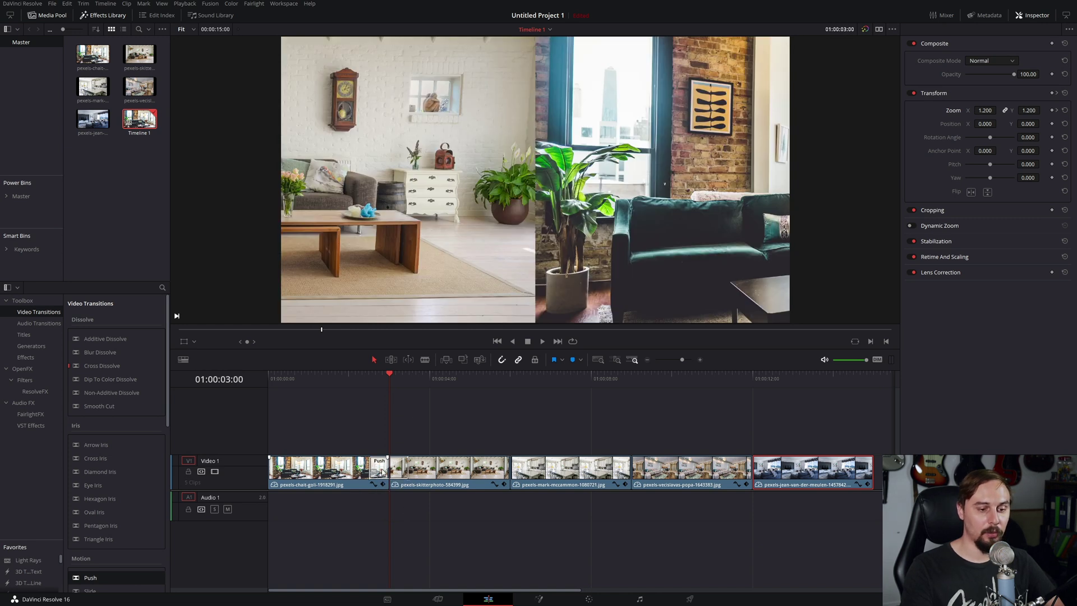
pyautogui.click(382, 472)
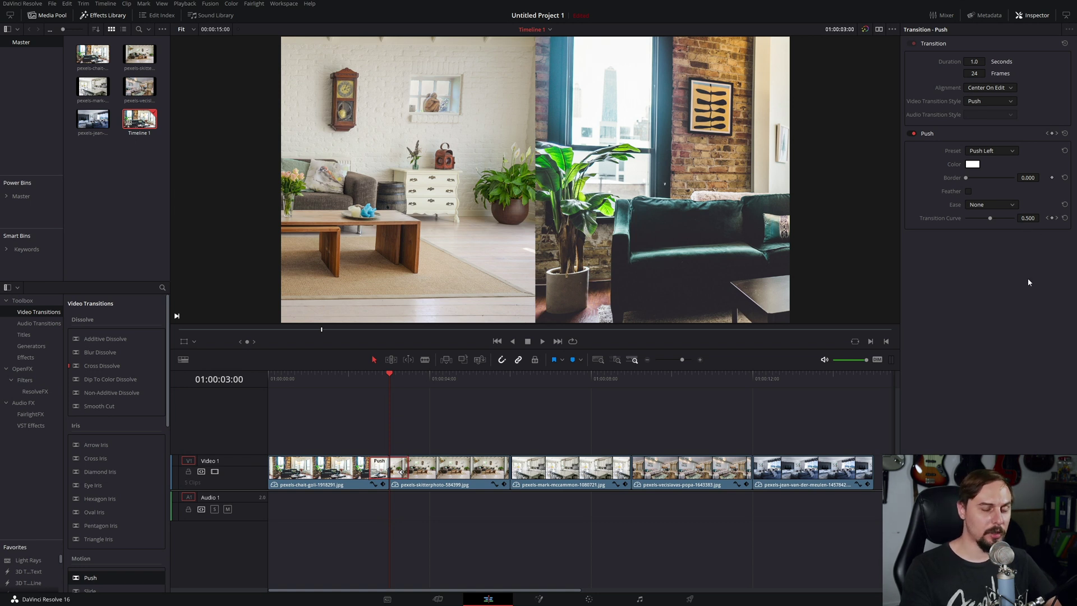
# Step: Set the Push transition's Frames to 18 and play it back to check
pyautogui.click(975, 73)
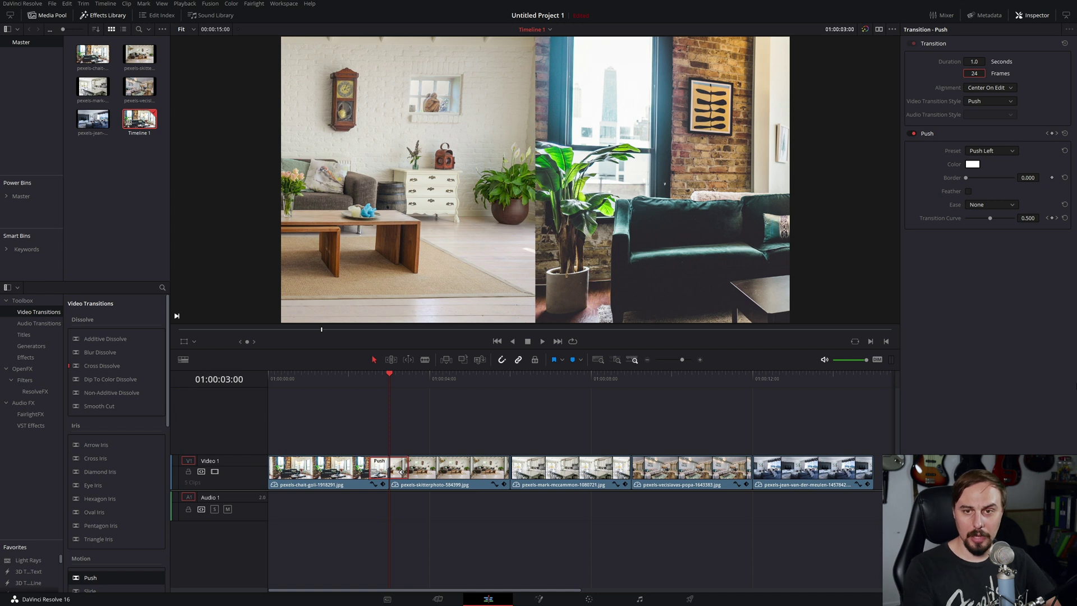
pyautogui.write('18')
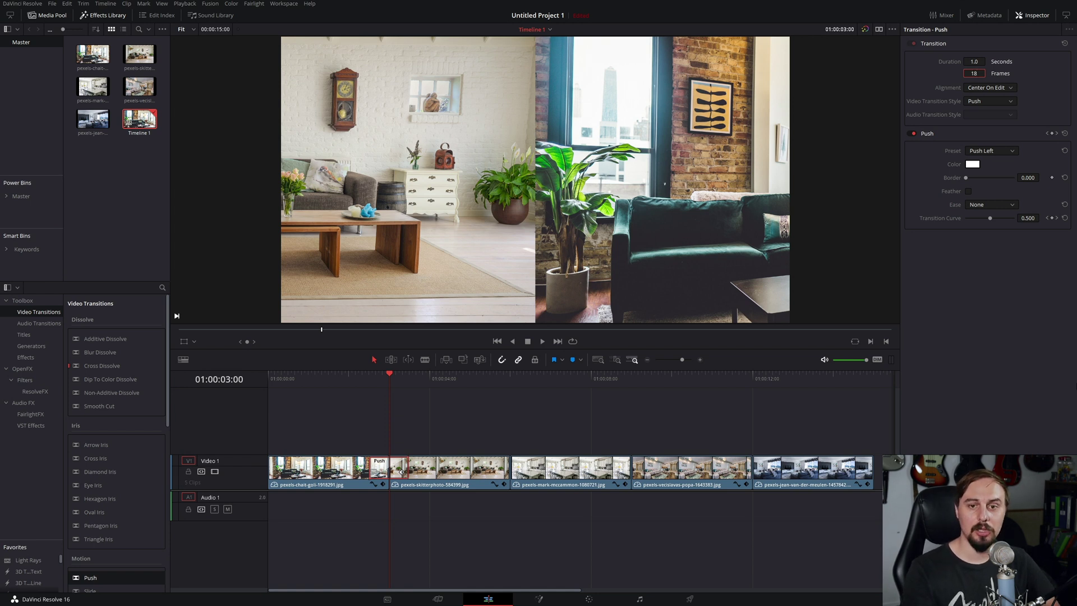
pyautogui.press('Return')
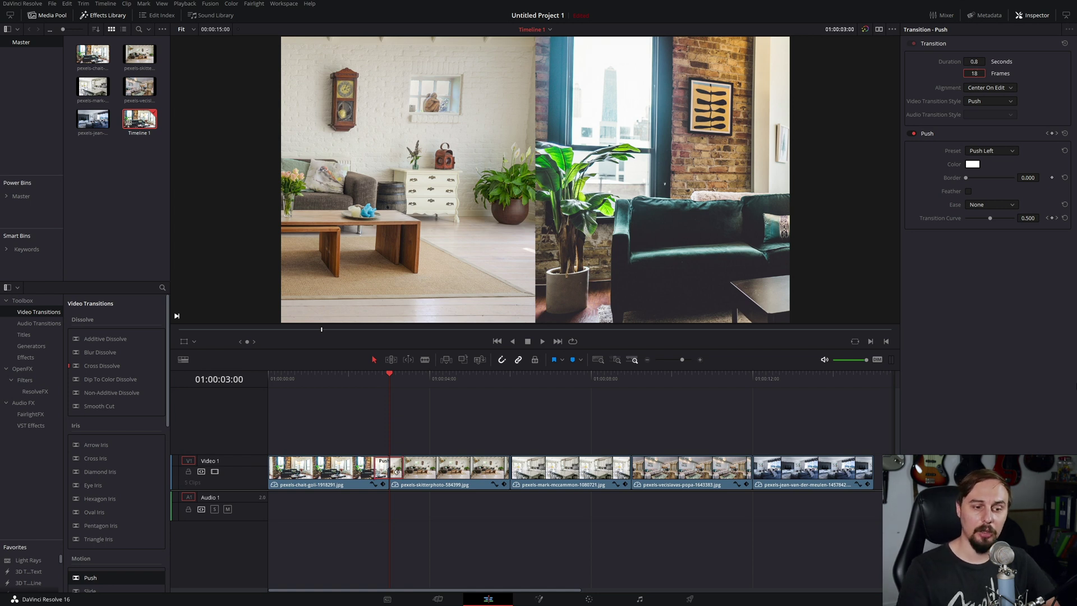
pyautogui.click(373, 376)
pyautogui.press('space')
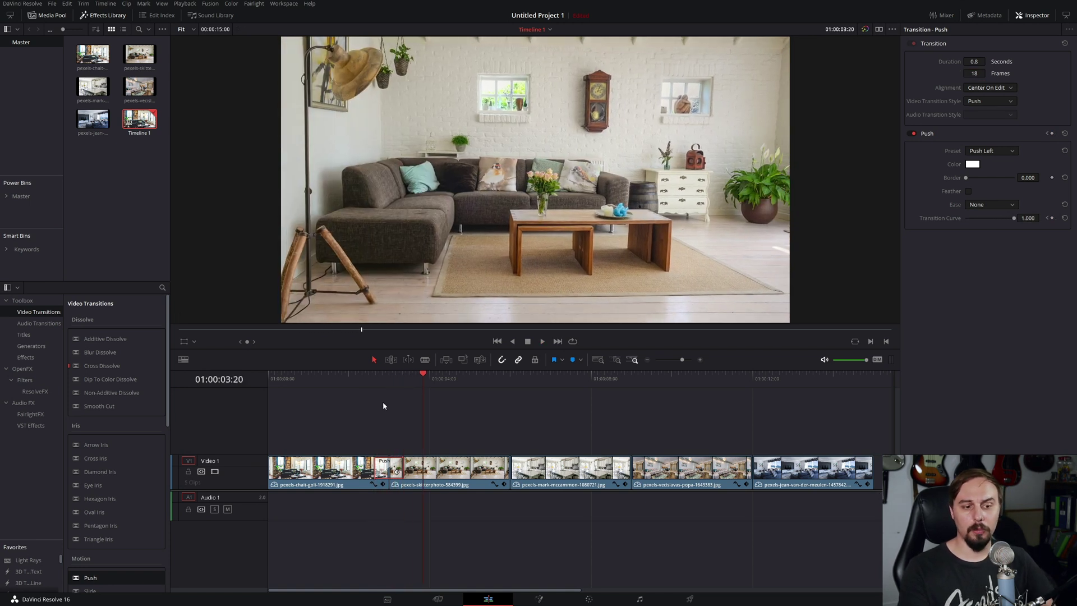
pyautogui.click(389, 377)
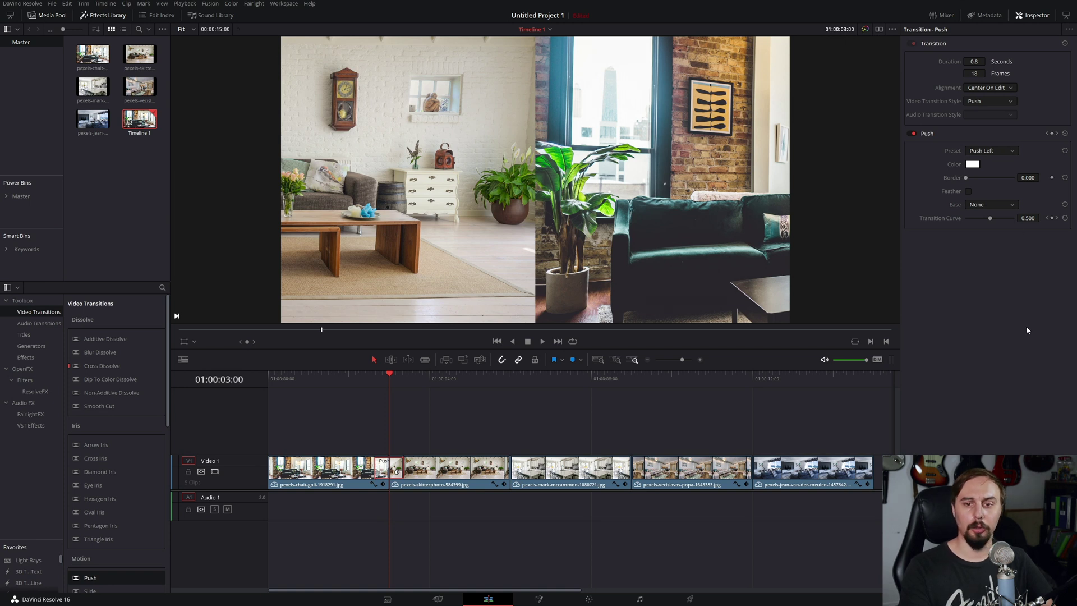
# Step: Set the Push transition's Ease to In & Out, zoom the timeline in, and play it through
pyautogui.click(1013, 205)
pyautogui.click(993, 244)
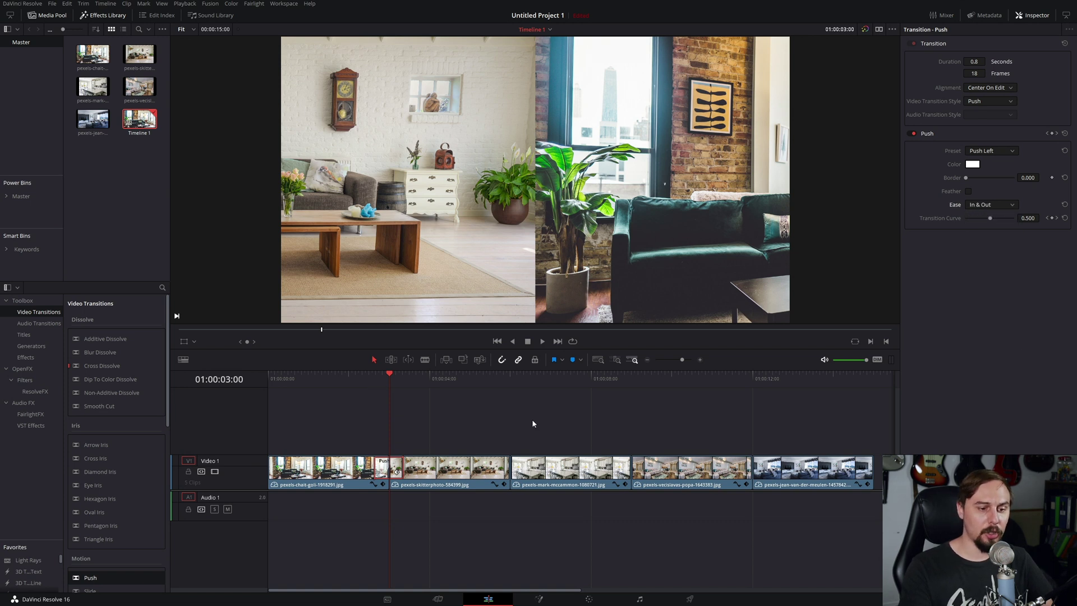
pyautogui.click(700, 360)
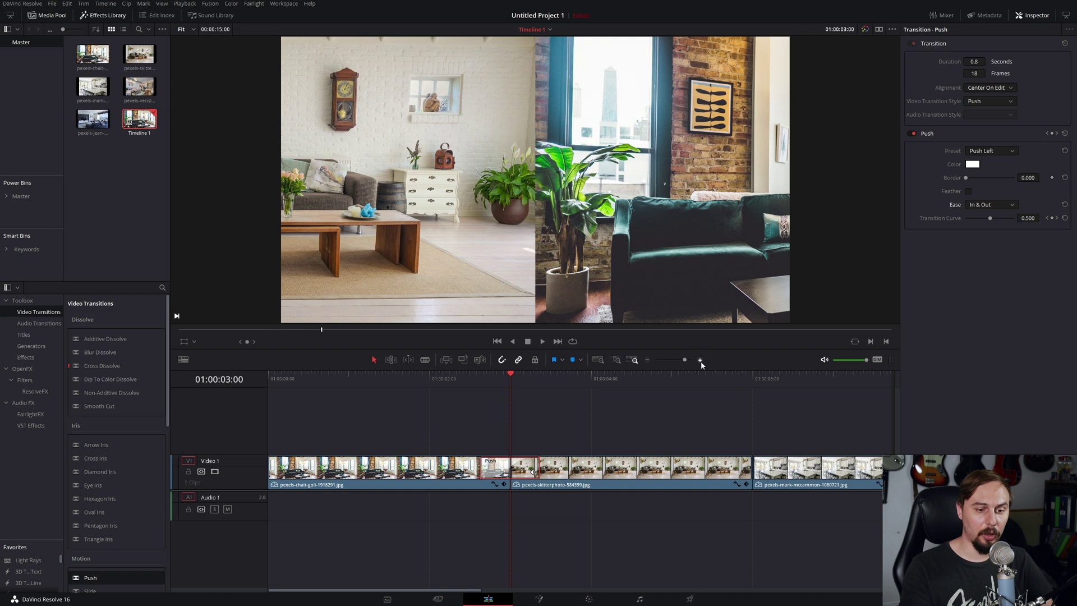
pyautogui.click(701, 361)
pyautogui.click(524, 384)
pyautogui.press('space')
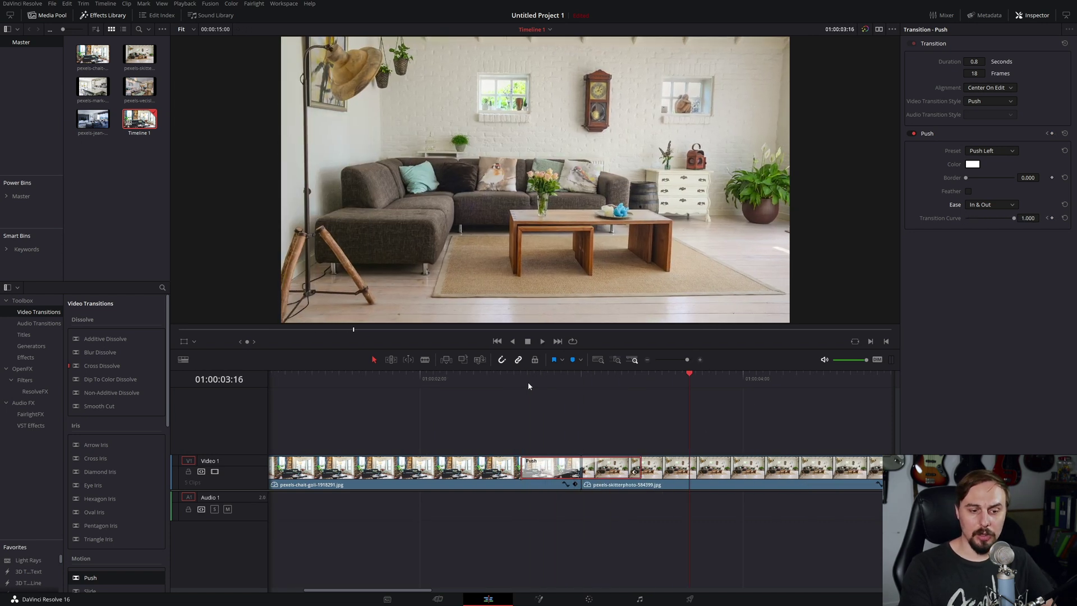
pyautogui.click(529, 387)
pyautogui.press('space')
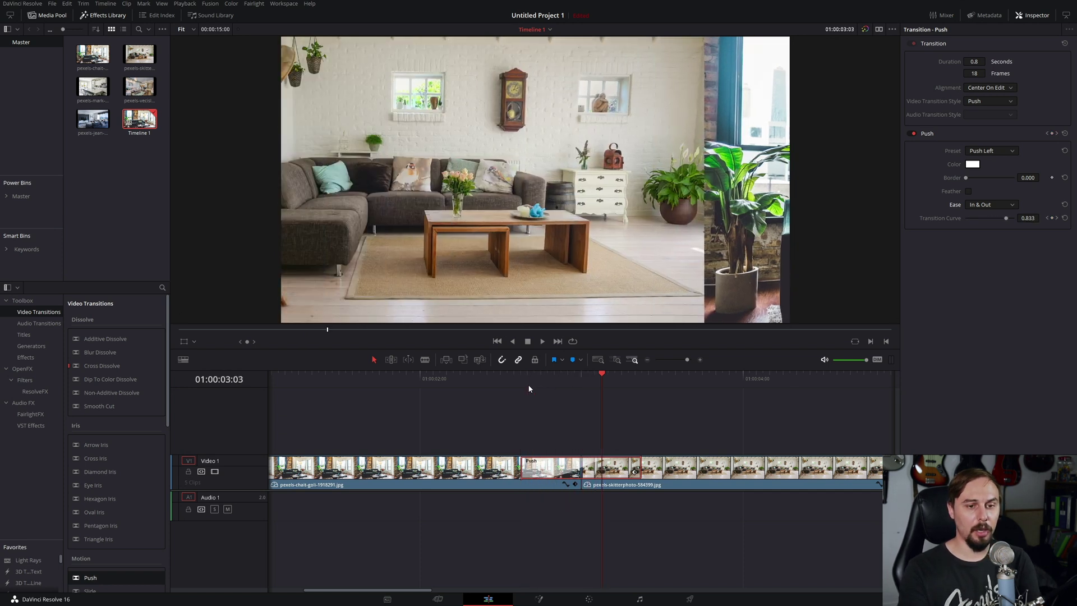
# Step: Turn on Feather and set the first Push transition's Border to 250
pyautogui.press('space')
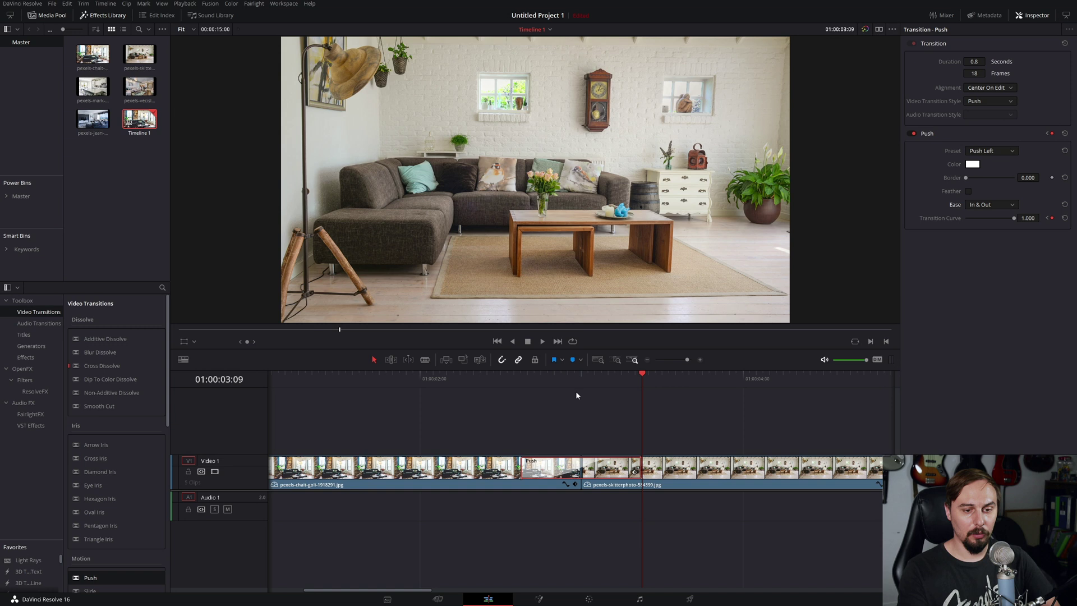
pyautogui.press('Up')
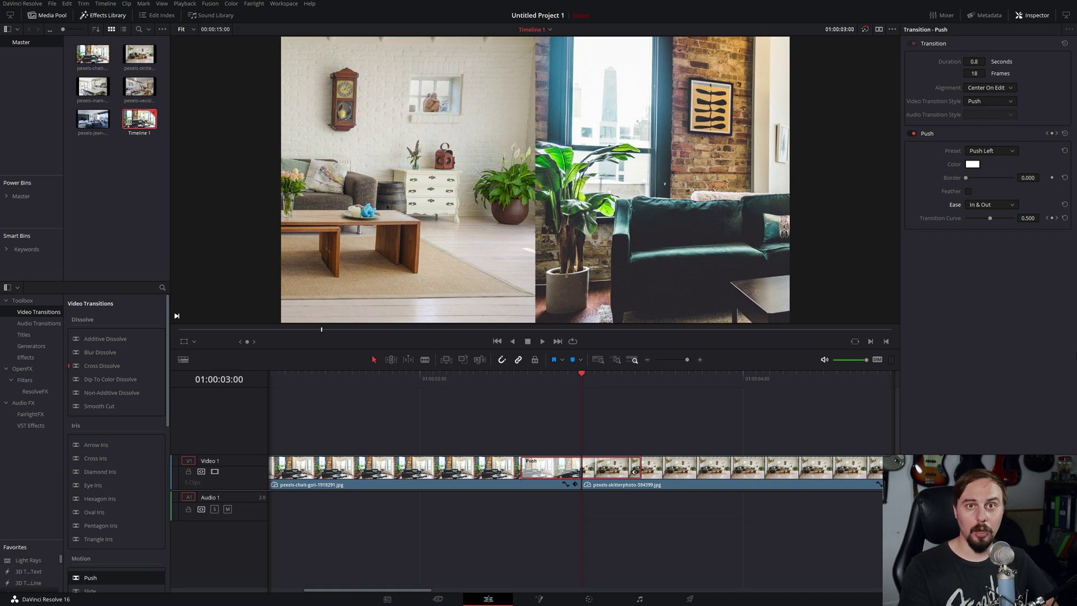
pyautogui.click(969, 192)
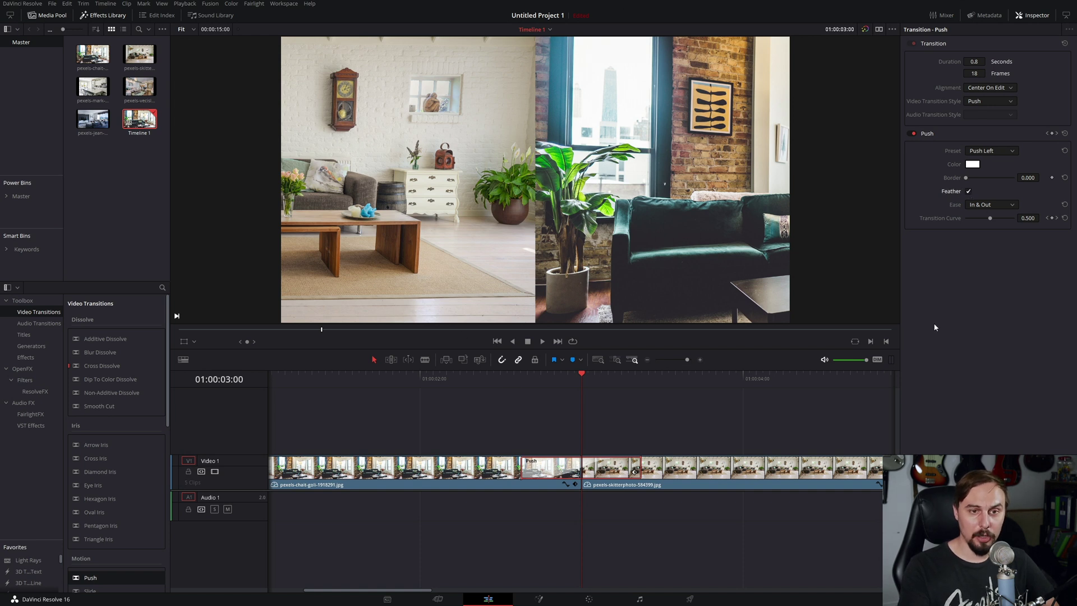
pyautogui.click(1019, 179)
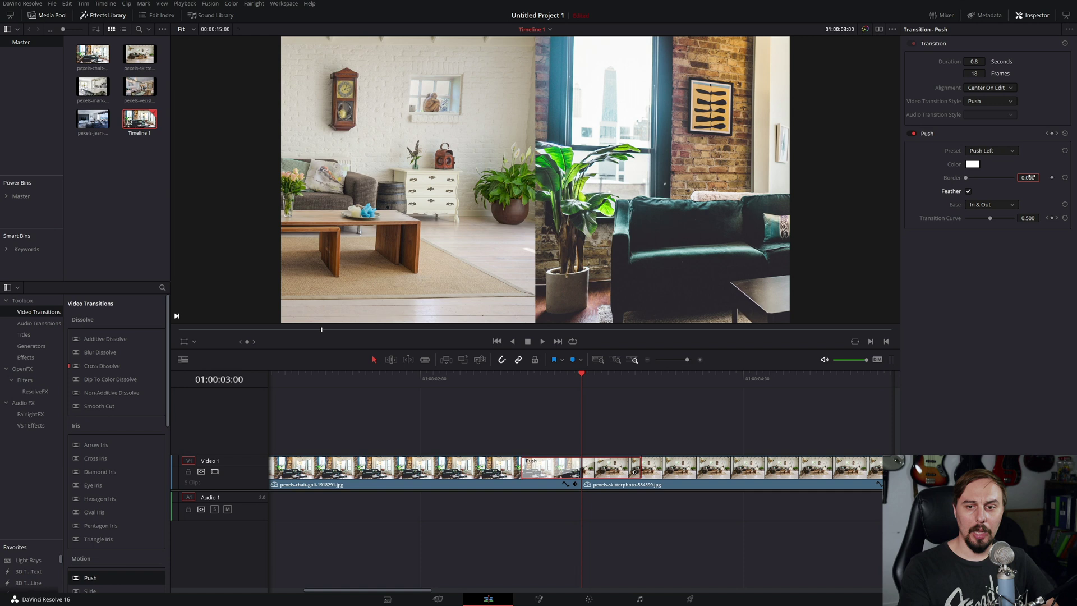
pyautogui.write('250')
pyautogui.press('Return')
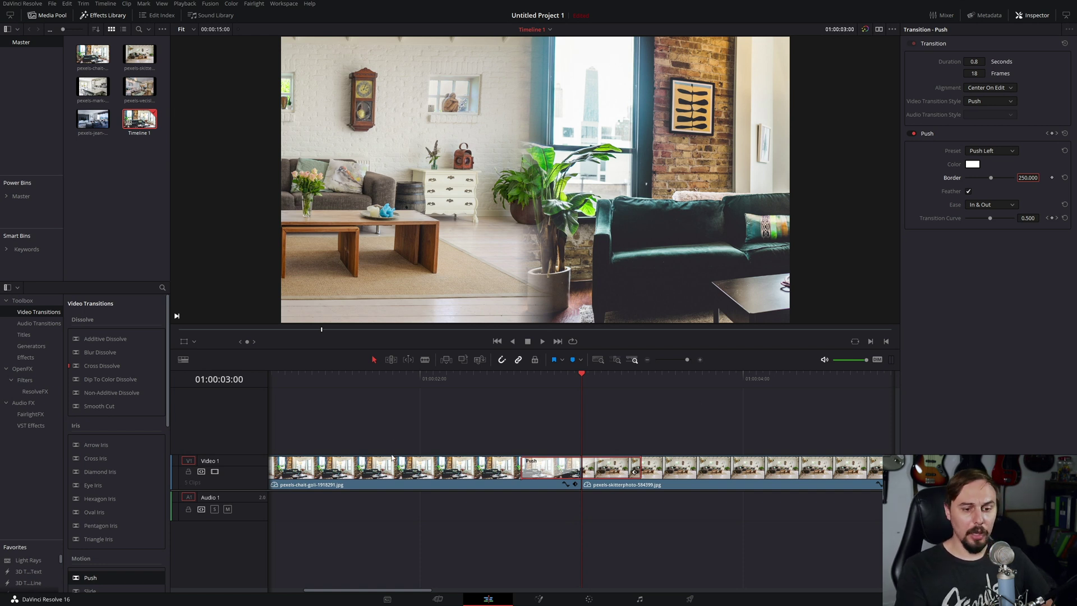
pyautogui.click(520, 376)
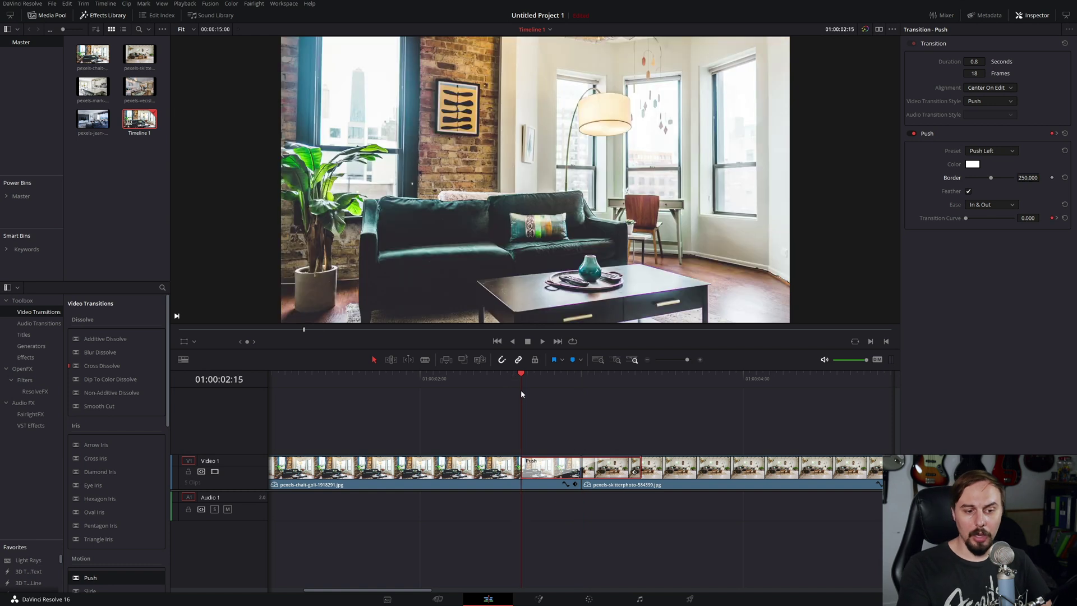
pyautogui.click(495, 377)
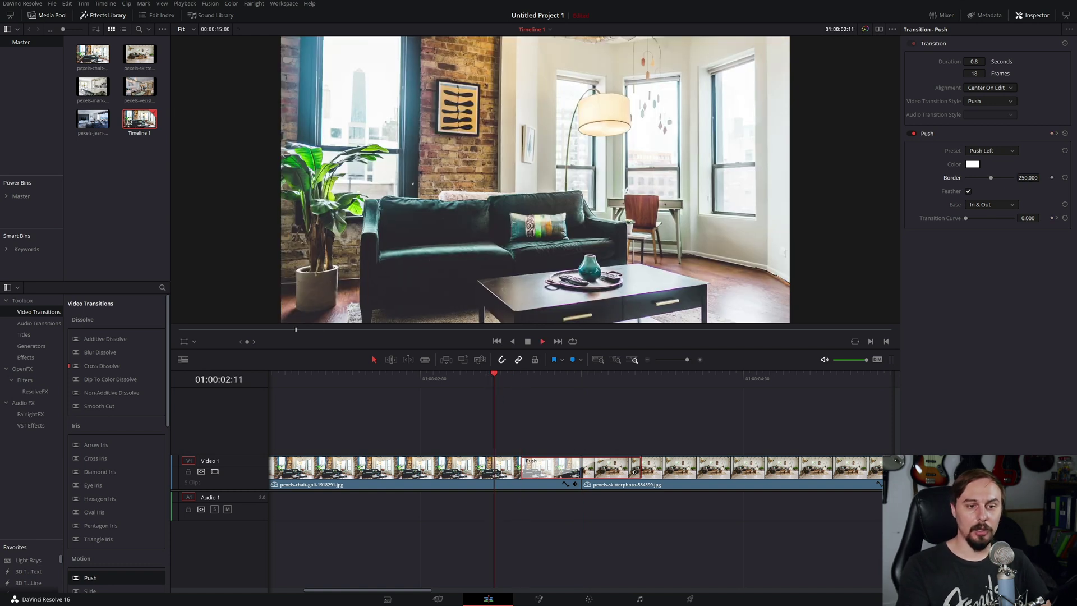
pyautogui.press('space')
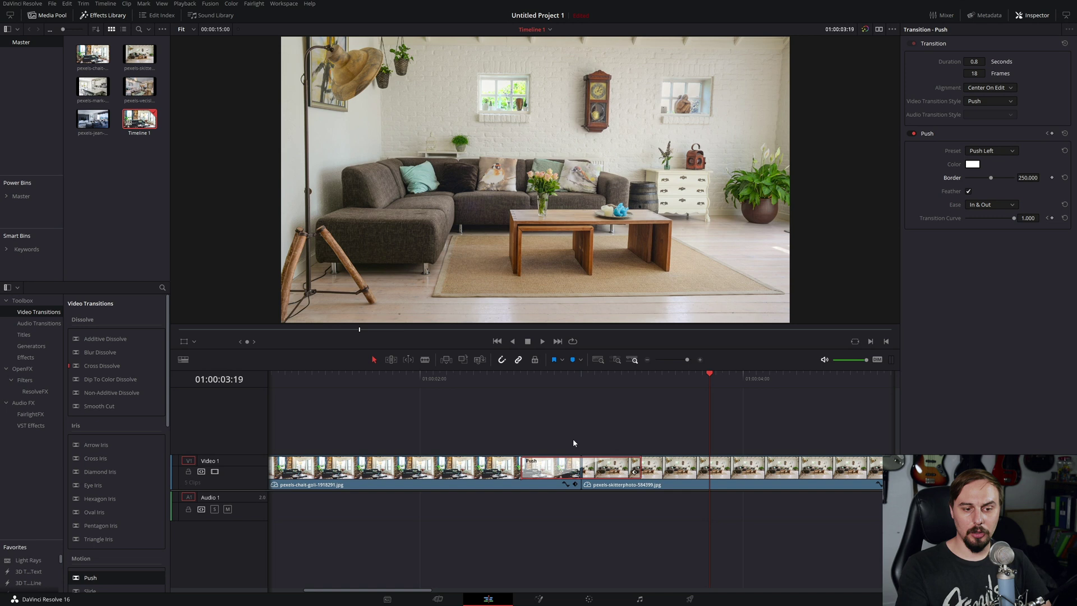
pyautogui.click(492, 377)
pyautogui.press('space')
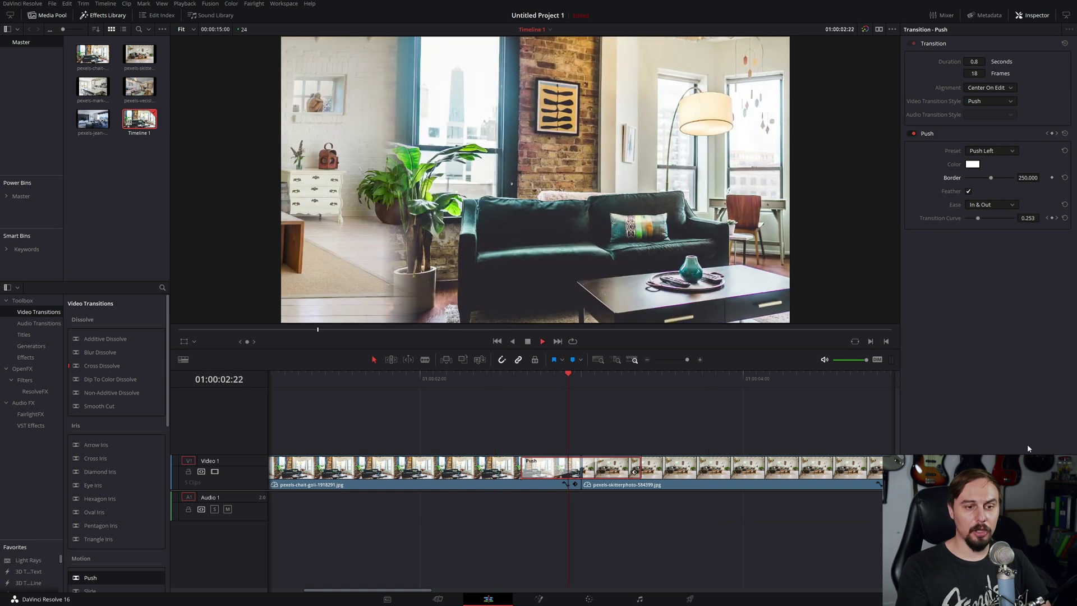
pyautogui.press('space')
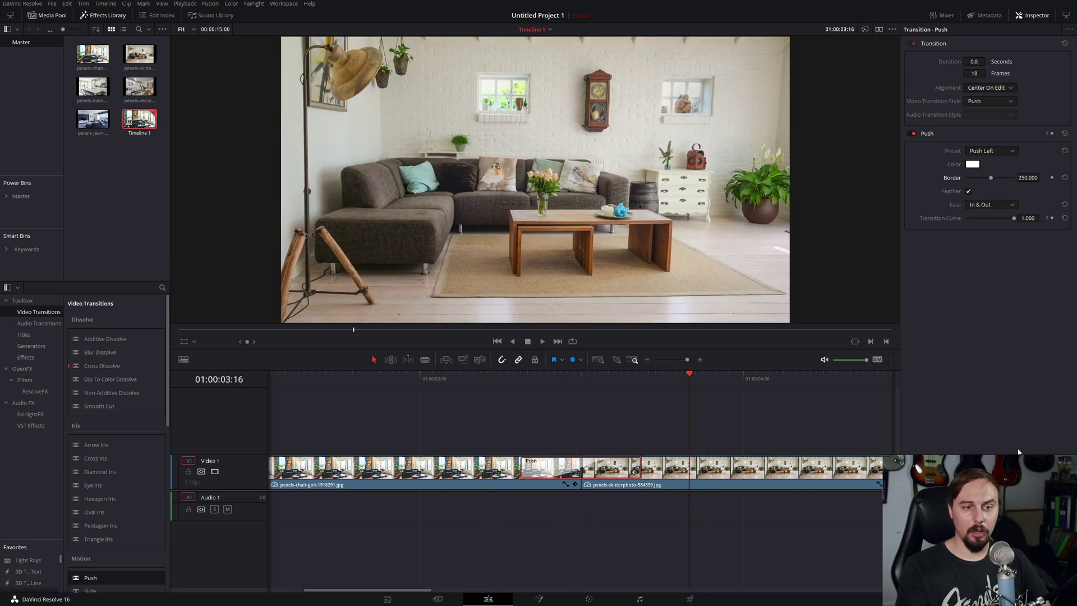
pyautogui.click(581, 377)
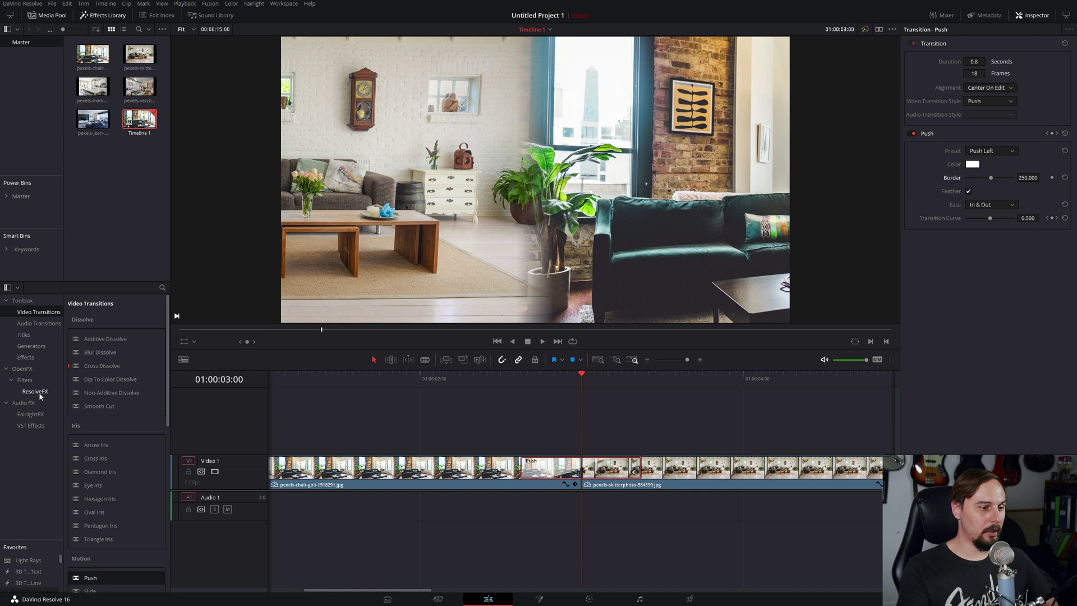
# Step: Drag an Adjustment Clip onto a new Video 2 track and trim it to cover the first Push transition
pyautogui.click(26, 357)
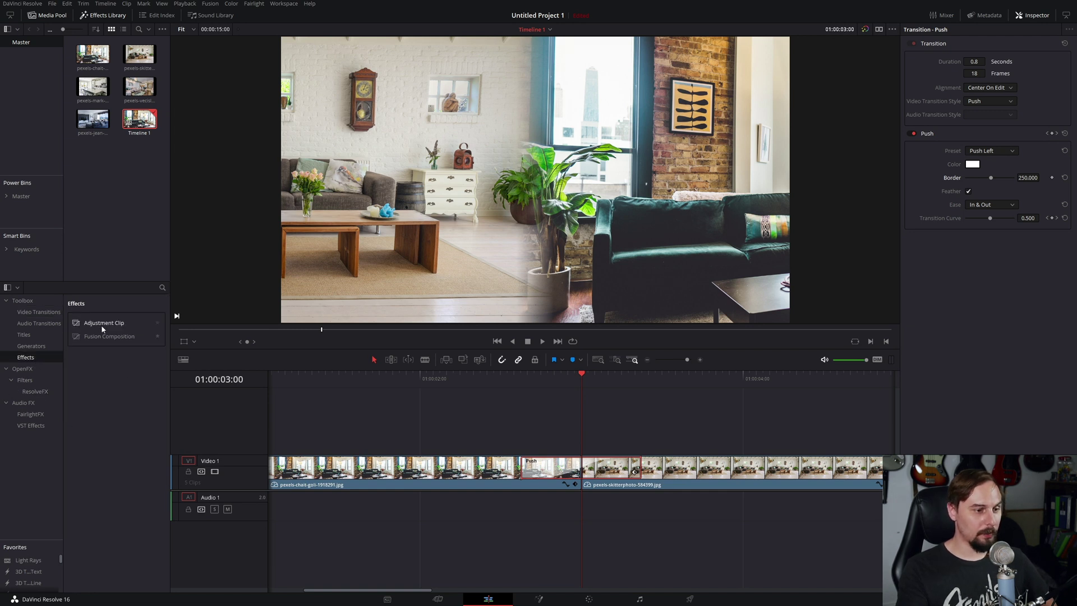
pyautogui.moveTo(96, 326); pyautogui.dragTo(638, 438)
pyautogui.moveTo(794, 435); pyautogui.dragTo(453, 431)
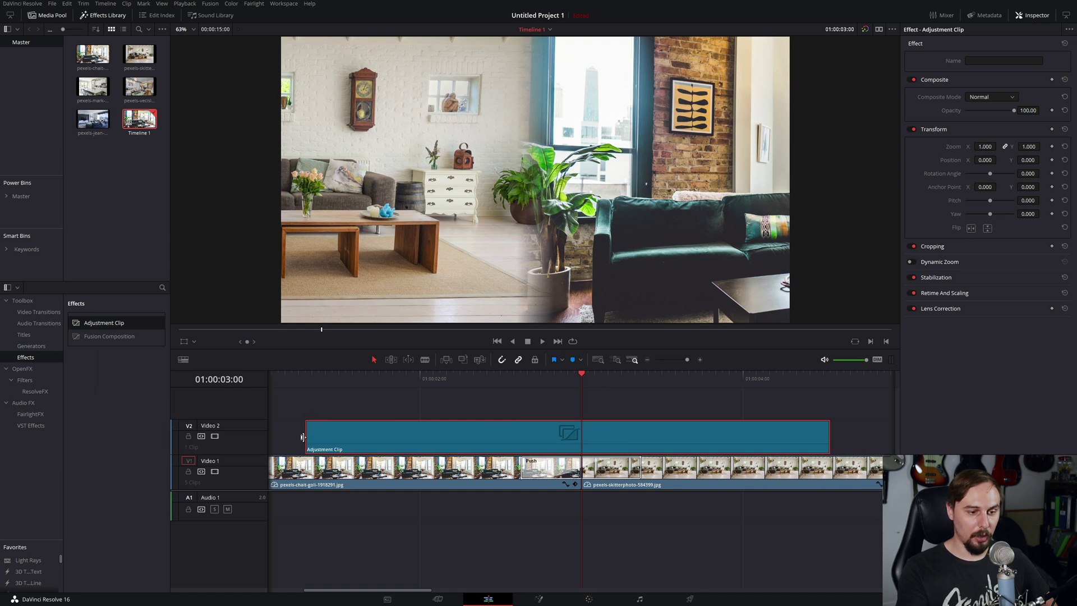
pyautogui.moveTo(308, 437); pyautogui.dragTo(528, 435)
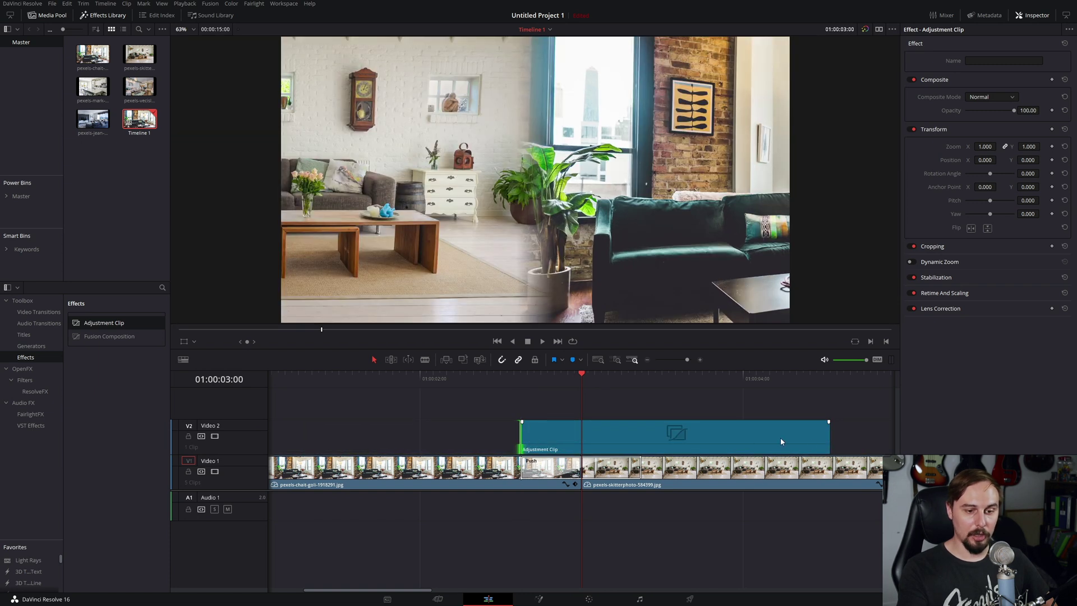
pyautogui.moveTo(830, 438); pyautogui.dragTo(645, 432)
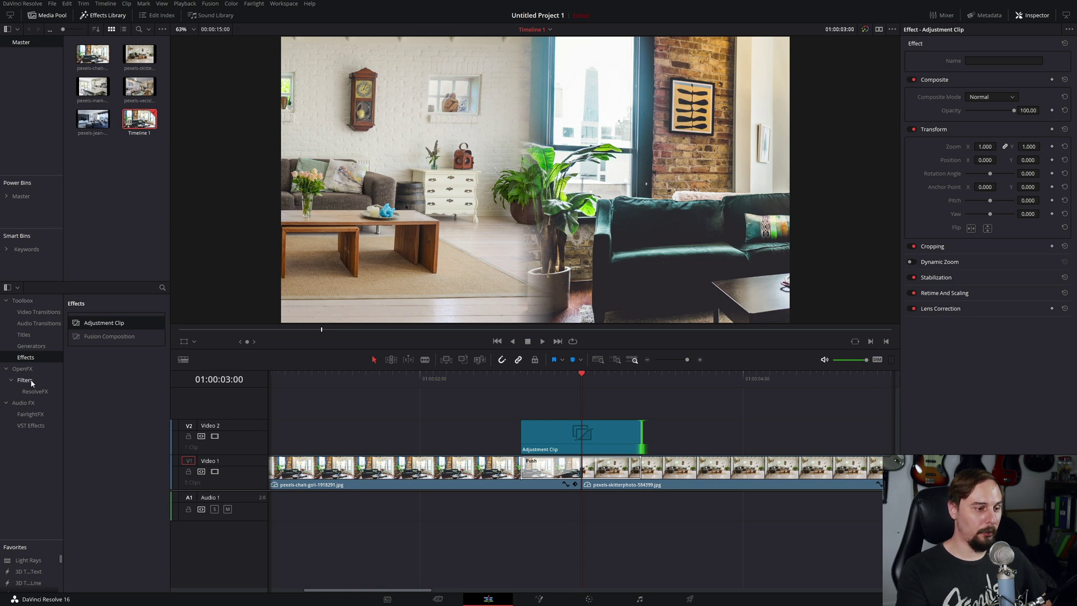
# Step: Apply the ResolveFX Directional Blur to the adjustment clip and show its OpenFX settings
pyautogui.click(42, 394)
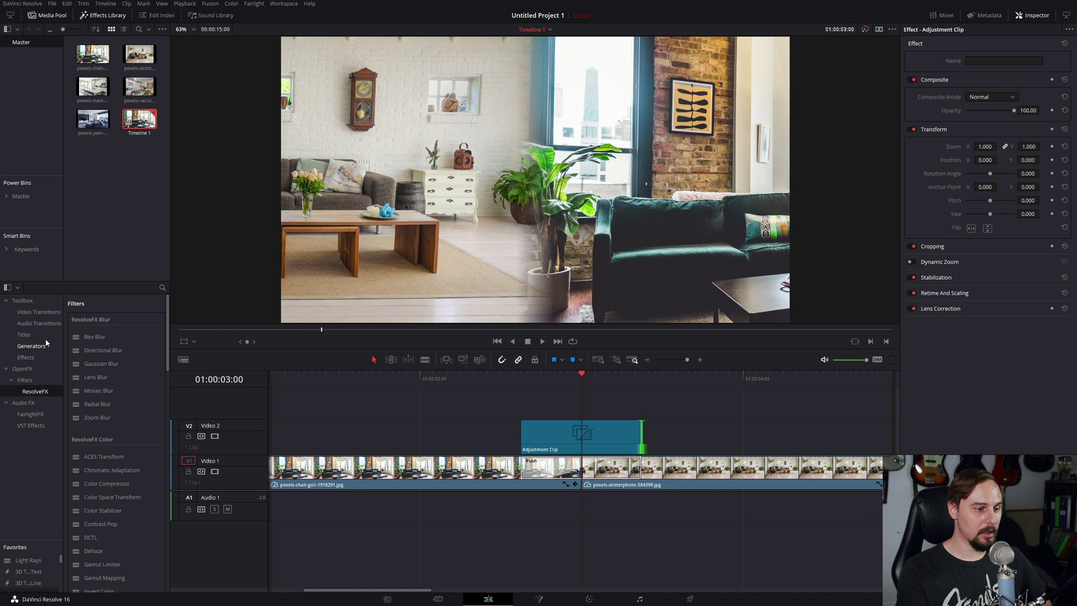
pyautogui.moveTo(102, 350); pyautogui.dragTo(542, 439)
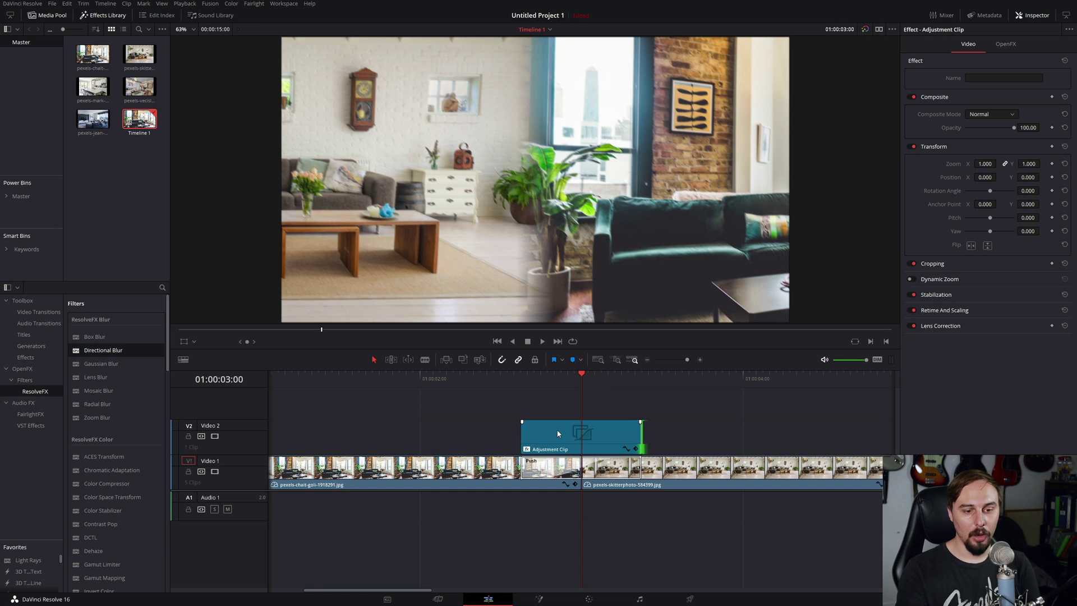
pyautogui.click(557, 433)
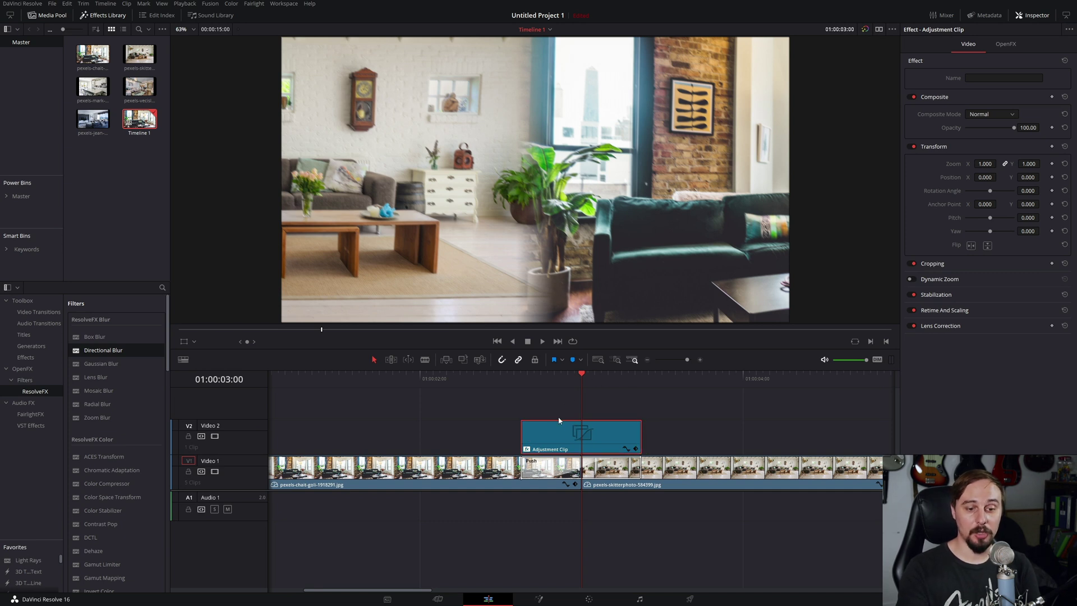
pyautogui.click(1007, 45)
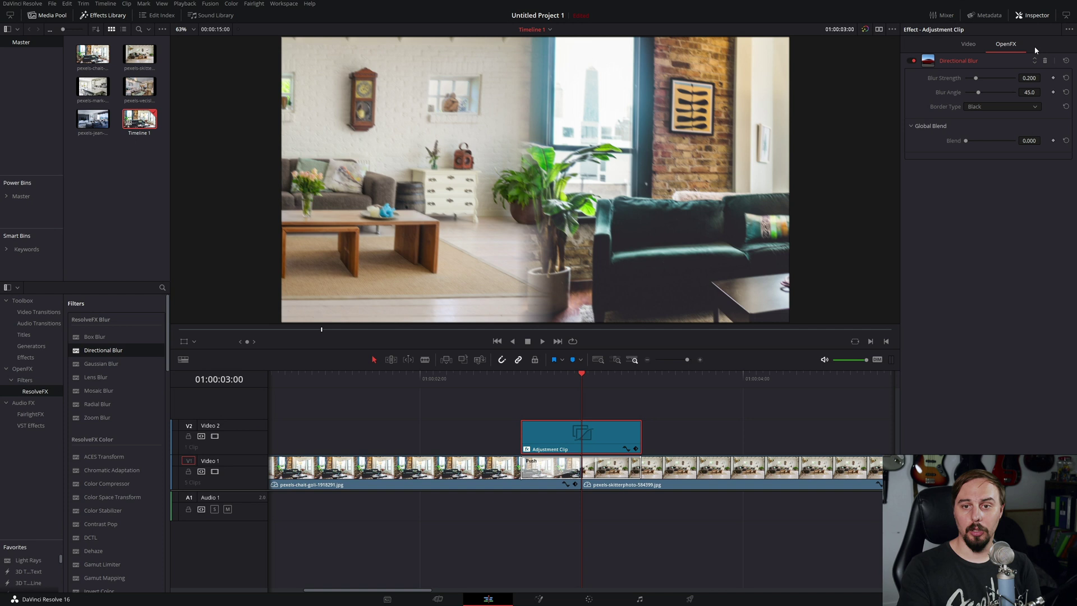
# Step: Raise the Directional Blur strength to 0.85 and set Border Type to Reflect
pyautogui.click(1032, 78)
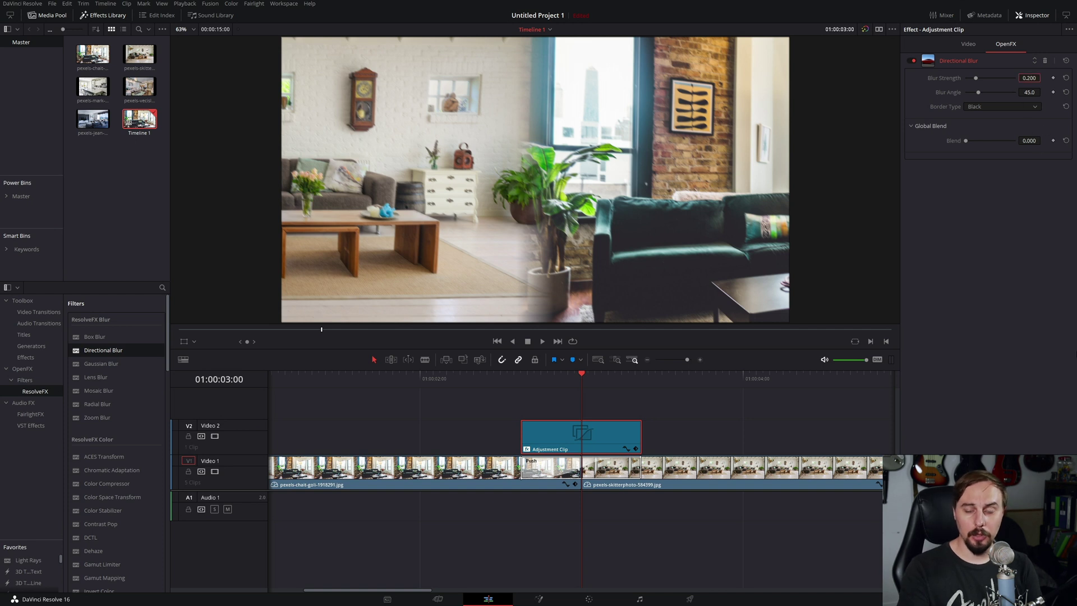
pyautogui.write('0.85')
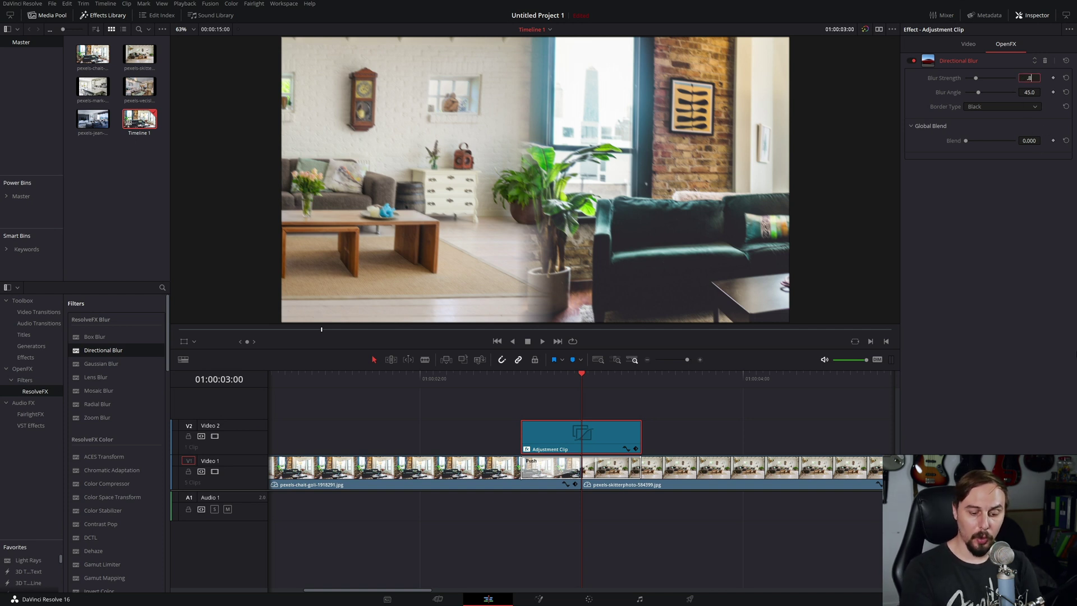
pyautogui.press('Return')
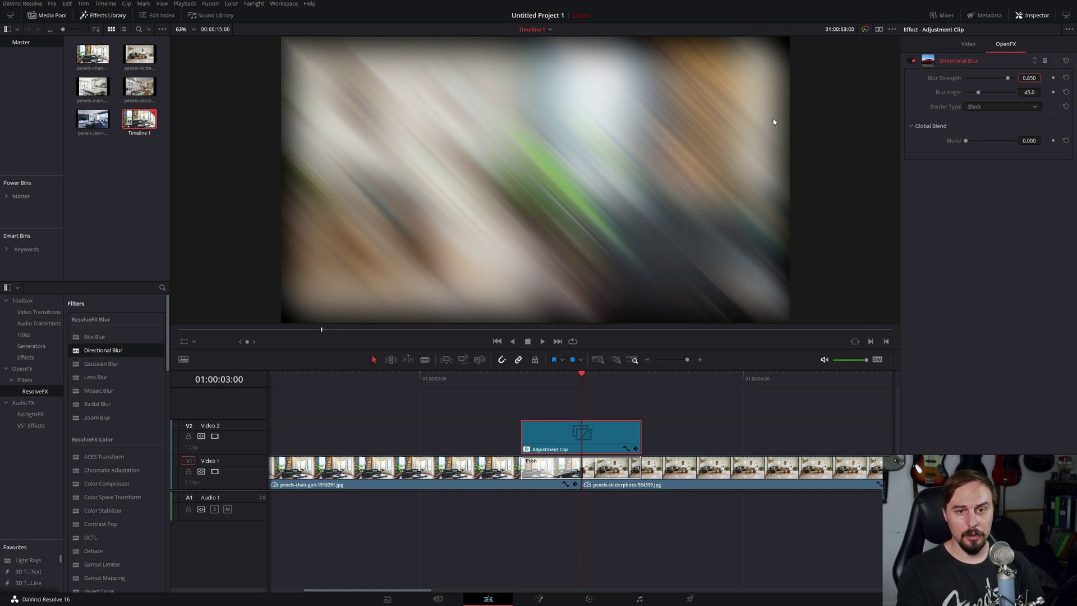
pyautogui.click(997, 108)
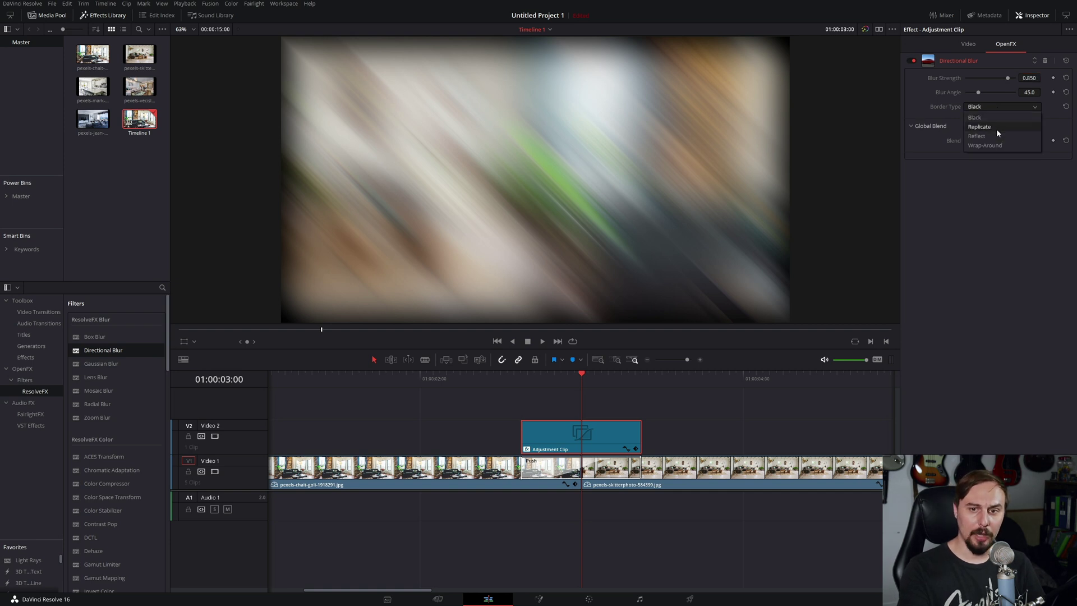
pyautogui.click(994, 135)
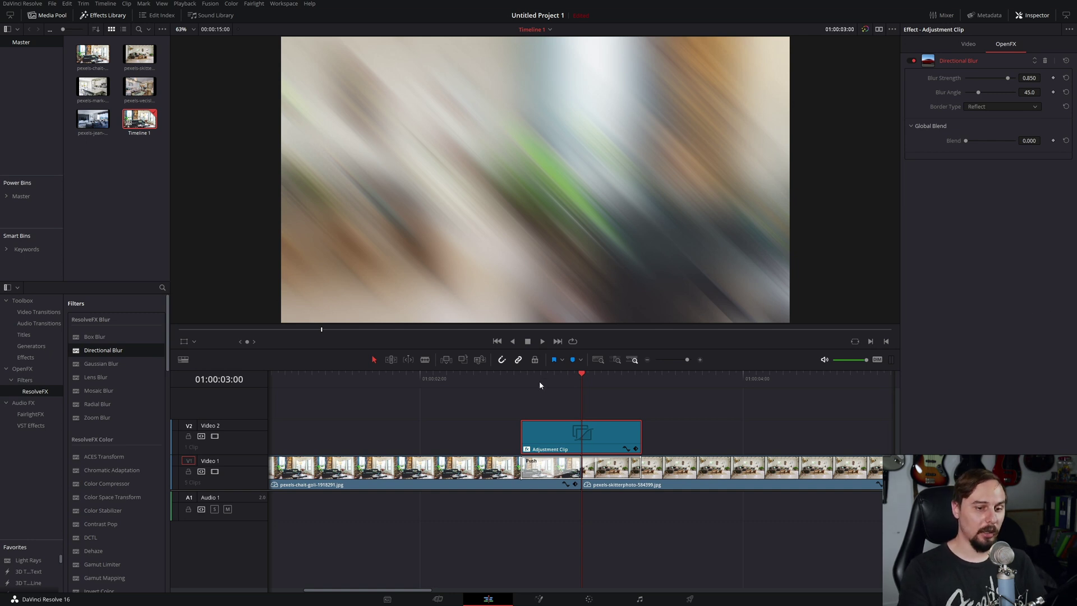
# Step: Set the Directional Blur angle to 180 for a horizontal streak
pyautogui.moveTo(526, 381); pyautogui.dragTo(582, 382)
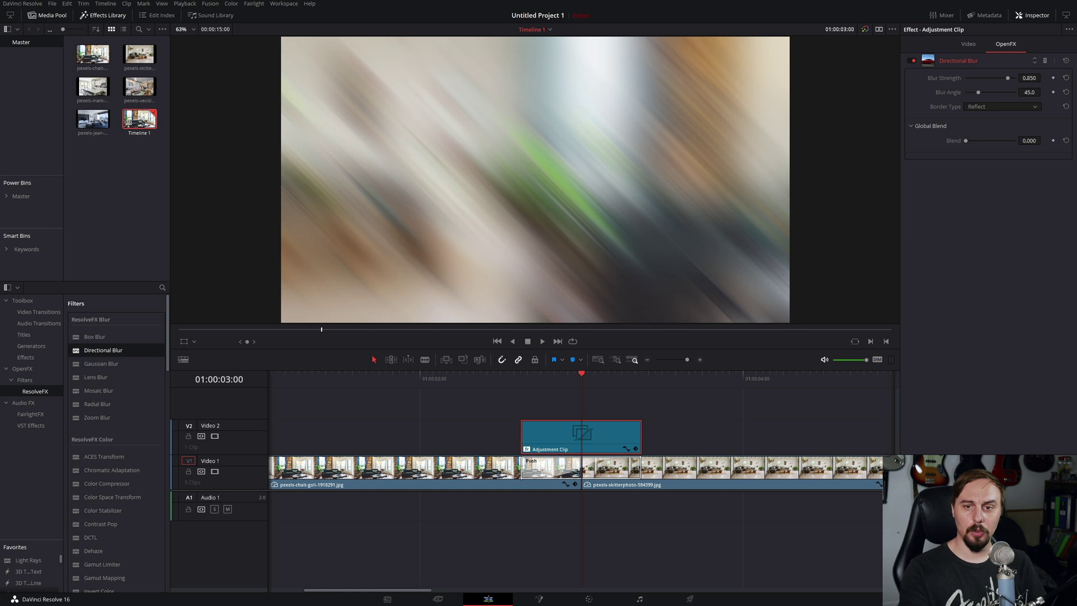
pyautogui.doubleClick(1030, 92)
pyautogui.write('180')
pyautogui.press('Return')
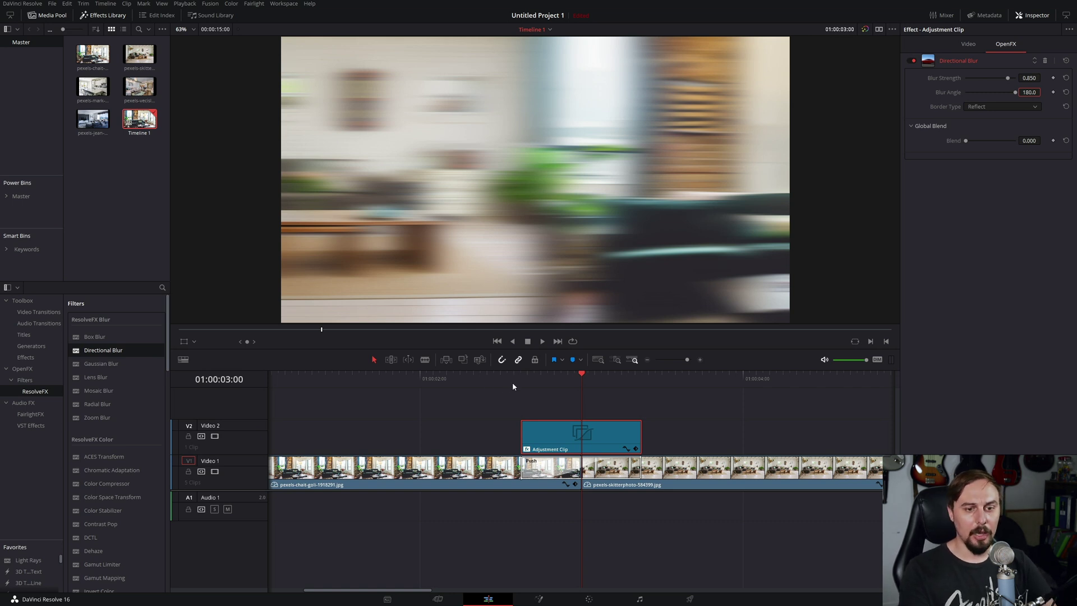
# Step: Play back the blurred transition from the adjustment clip's start to preview it
pyautogui.press('Up')
pyautogui.press('space')
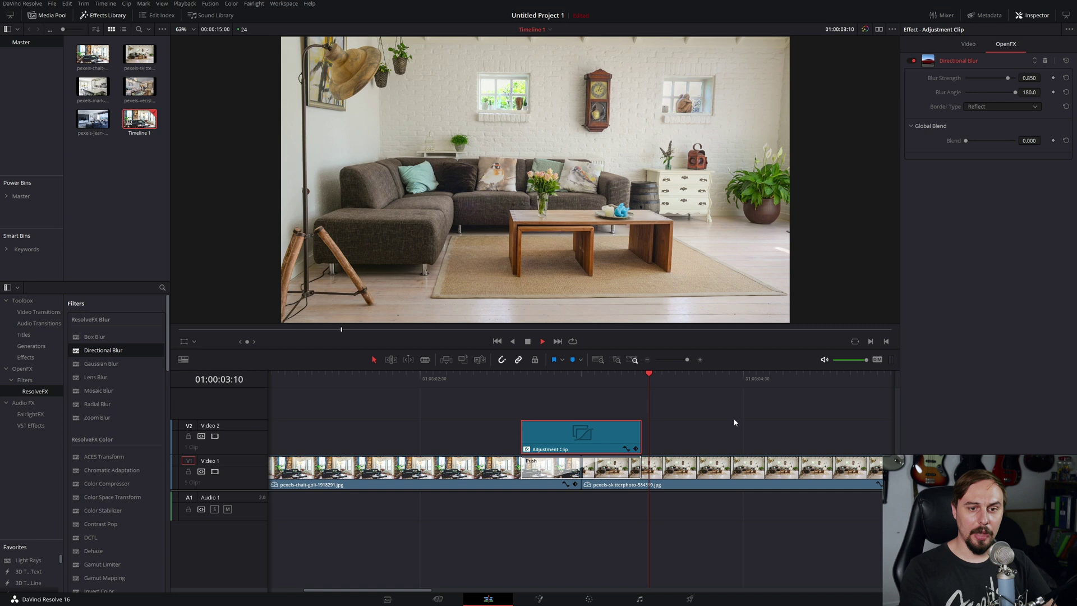
pyautogui.click(526, 380)
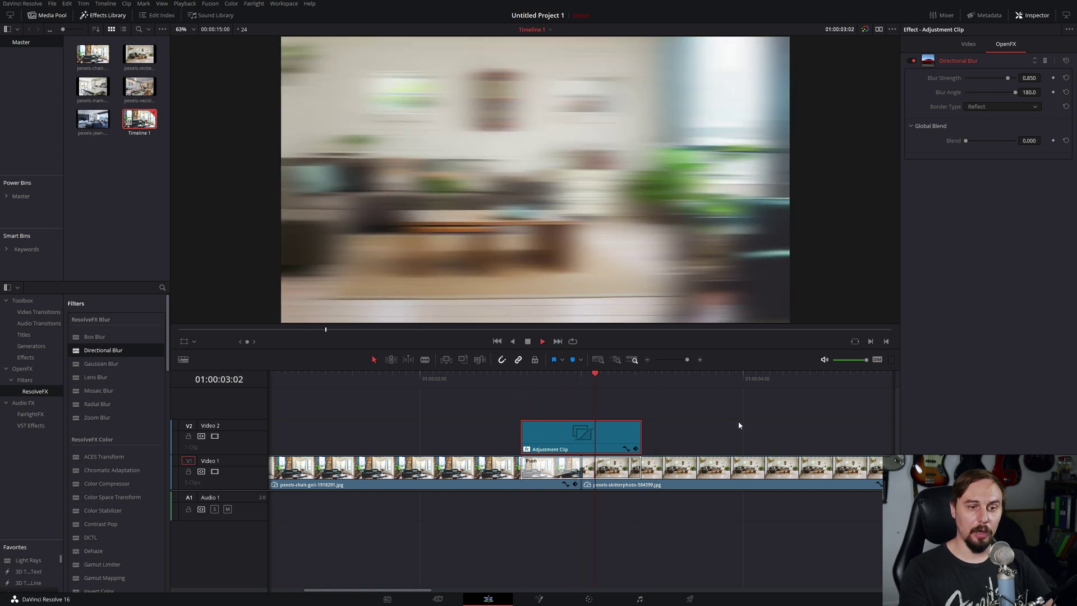
pyautogui.click(582, 379)
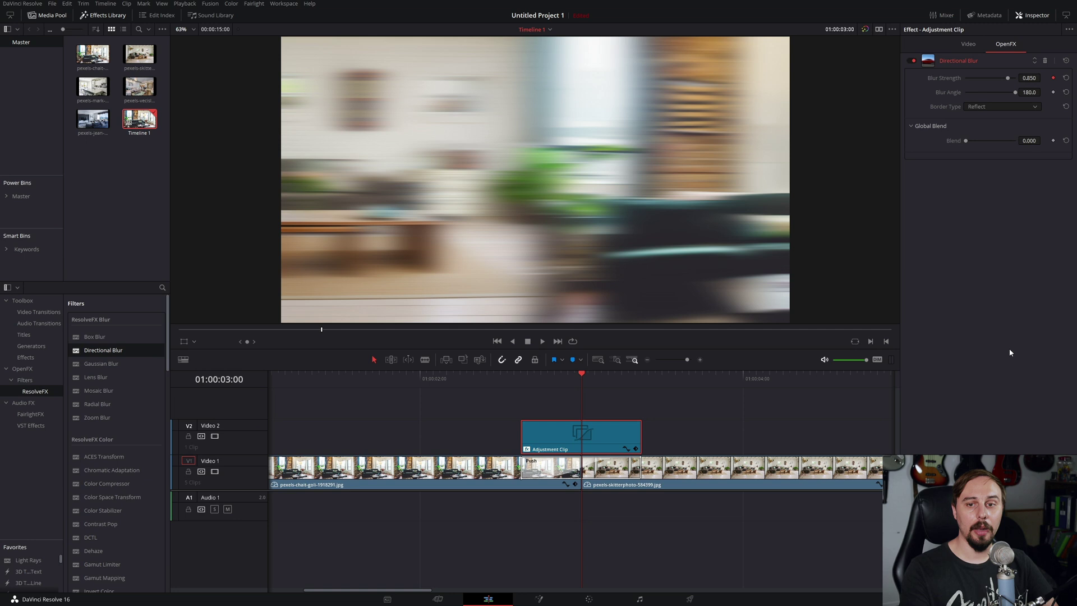
pyautogui.click(520, 379)
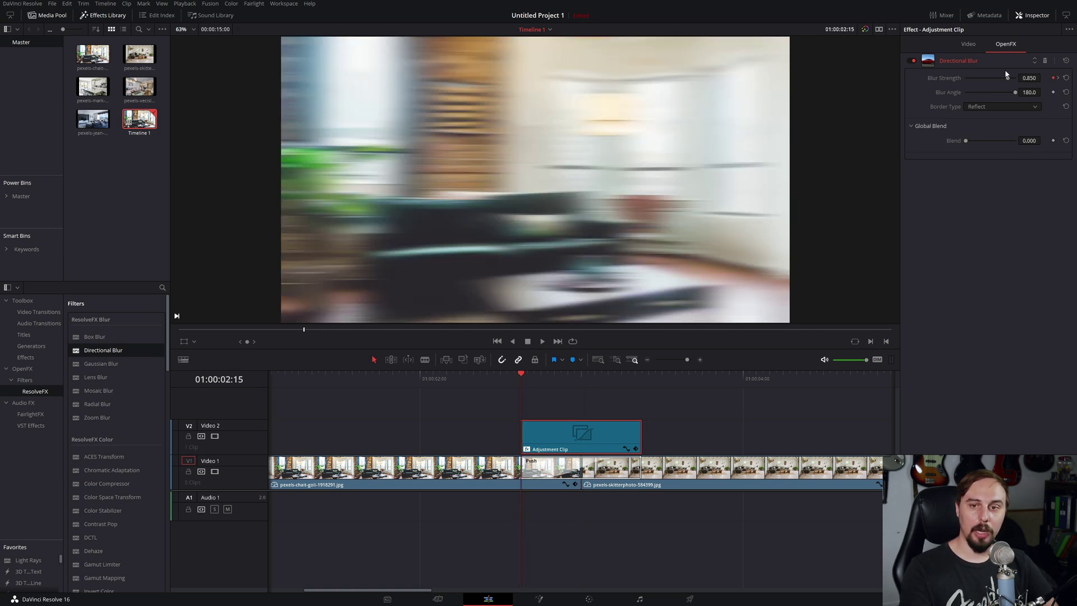
pyautogui.moveTo(1009, 78); pyautogui.dragTo(969, 80)
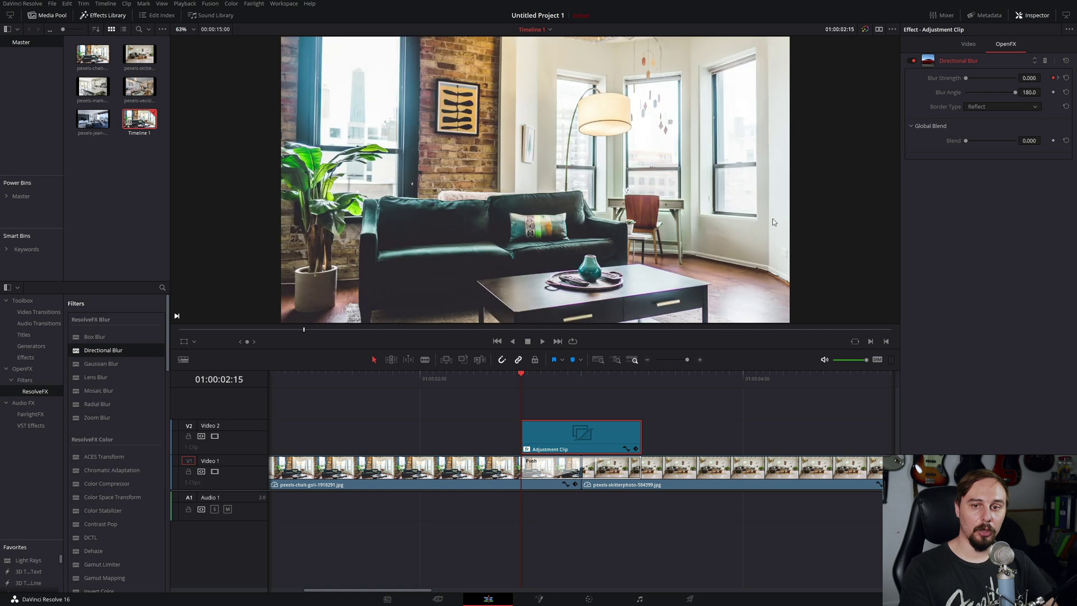
pyautogui.click(642, 379)
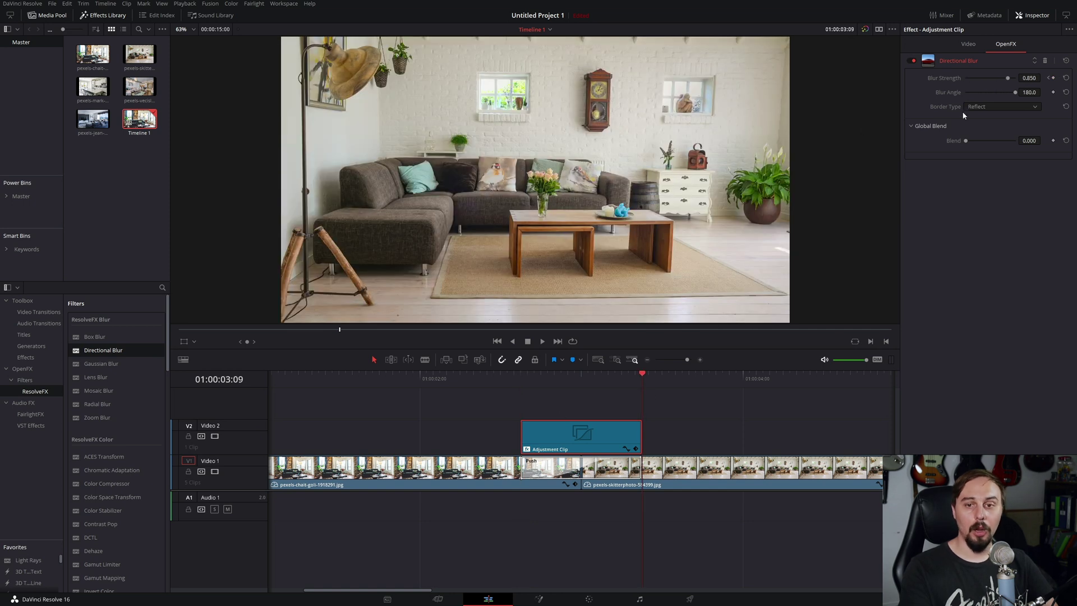
pyautogui.moveTo(1020, 78); pyautogui.dragTo(1009, 80)
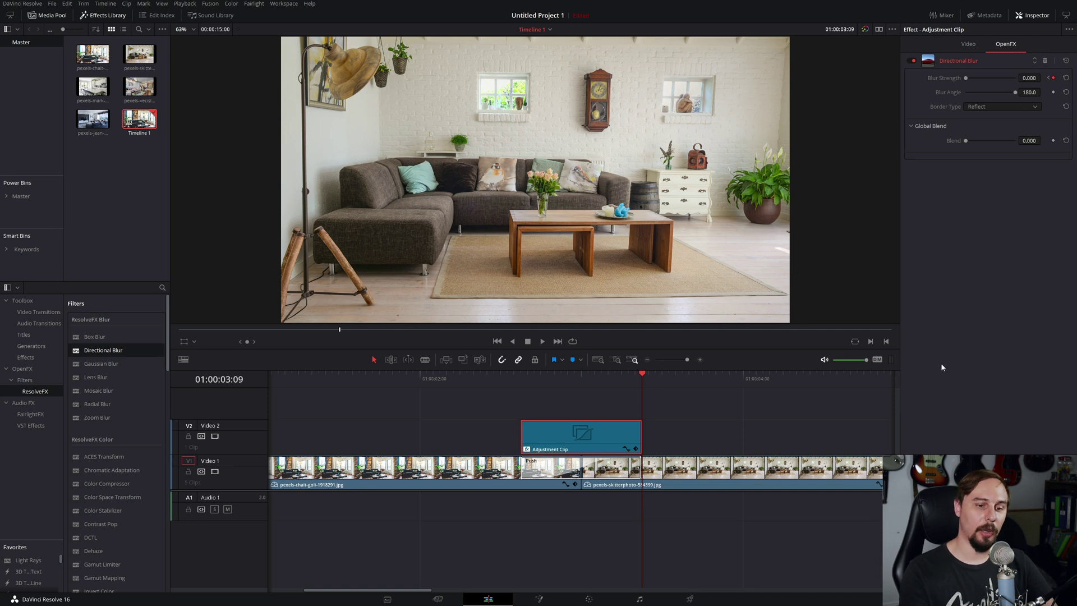
pyautogui.click(521, 379)
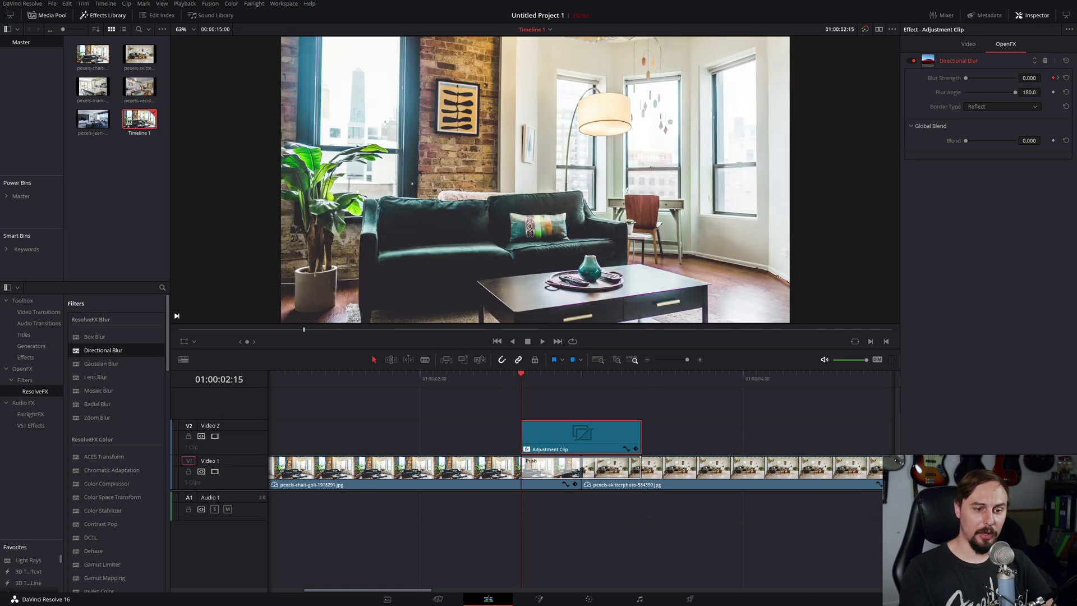
pyautogui.press('space')
pyautogui.press('space')
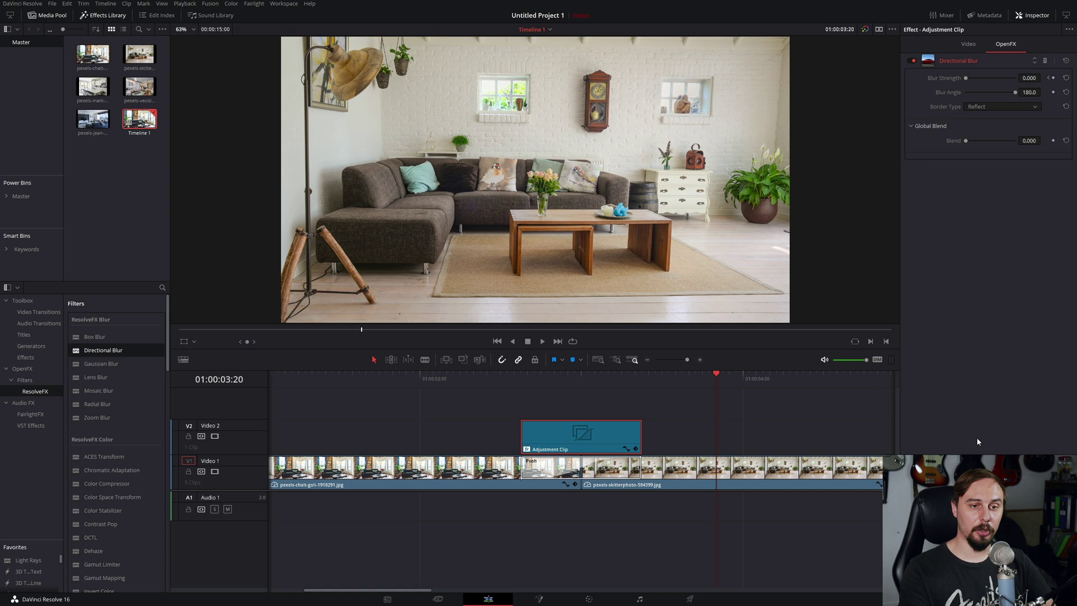
pyautogui.click(505, 380)
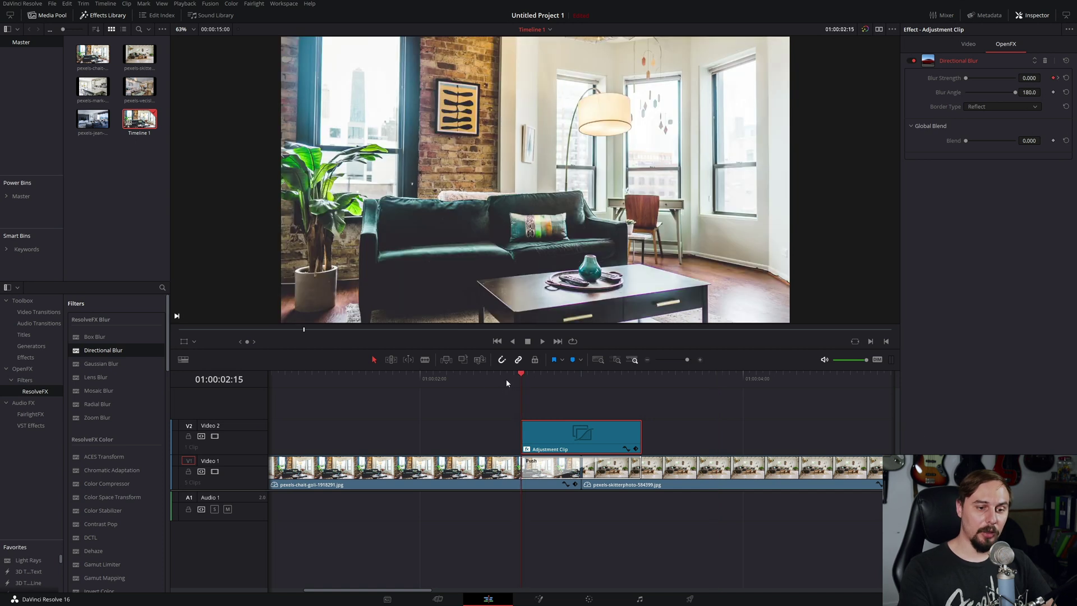
pyautogui.press('space')
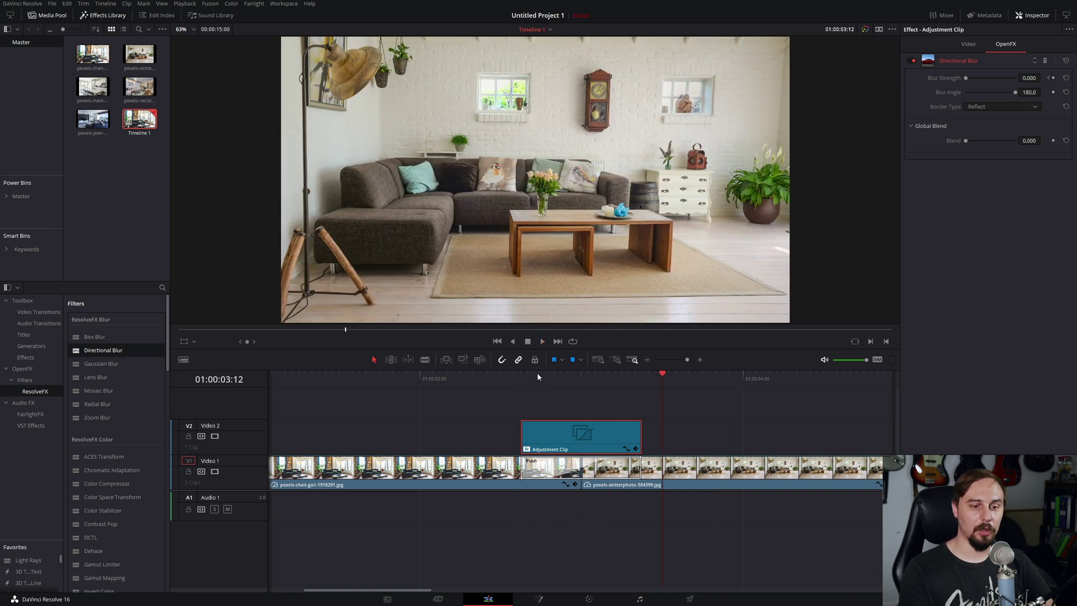
pyautogui.click(522, 375)
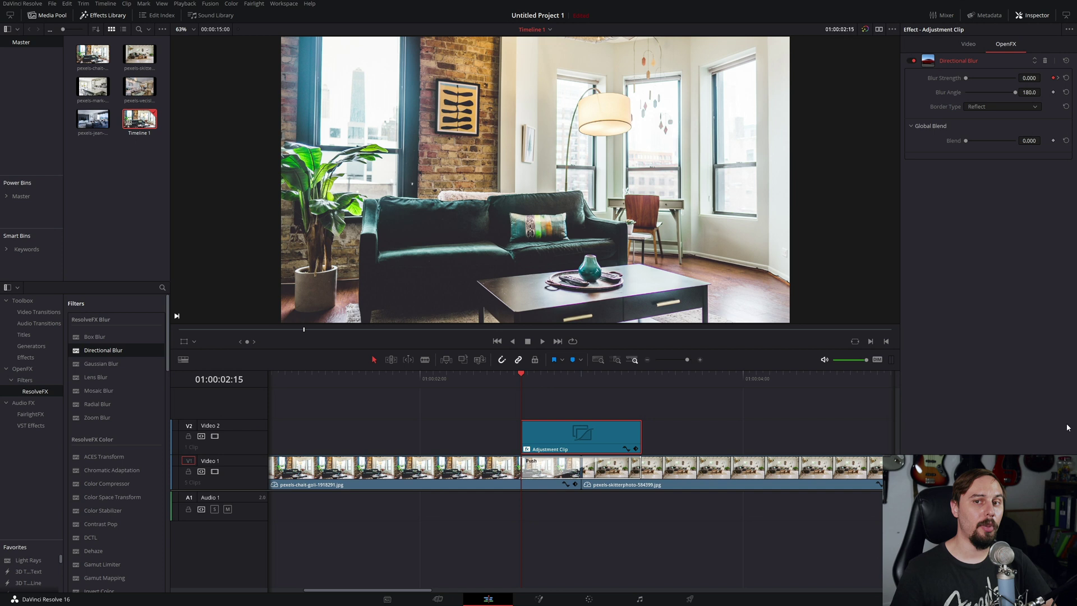
pyautogui.press('Right')
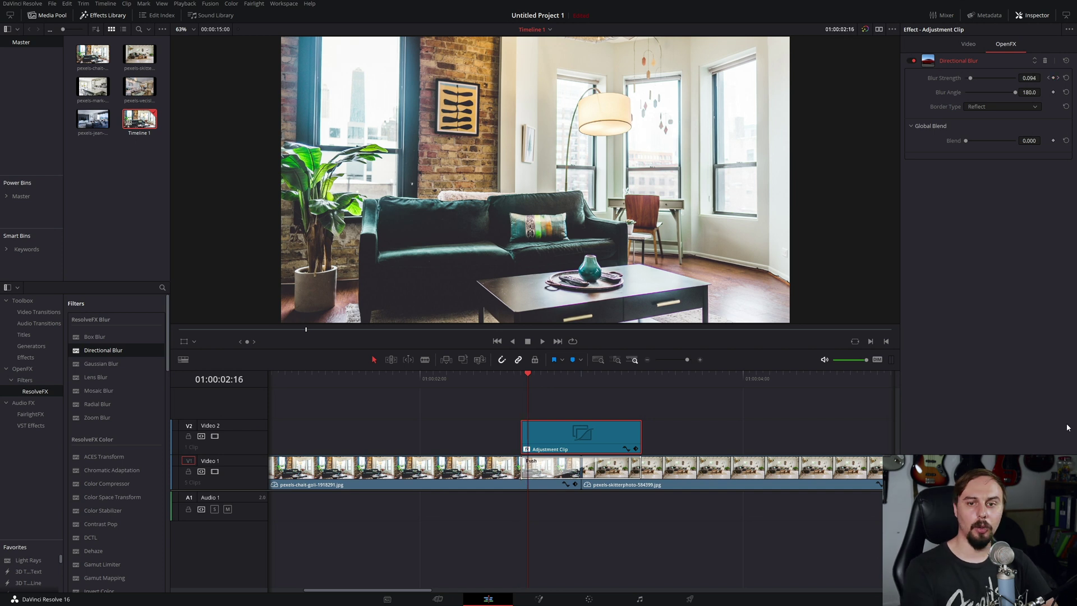
pyautogui.press('Right')
pyautogui.press('Right')
pyautogui.press('Right')
pyautogui.press('Right')
pyautogui.press('Right')
pyautogui.press('Right')
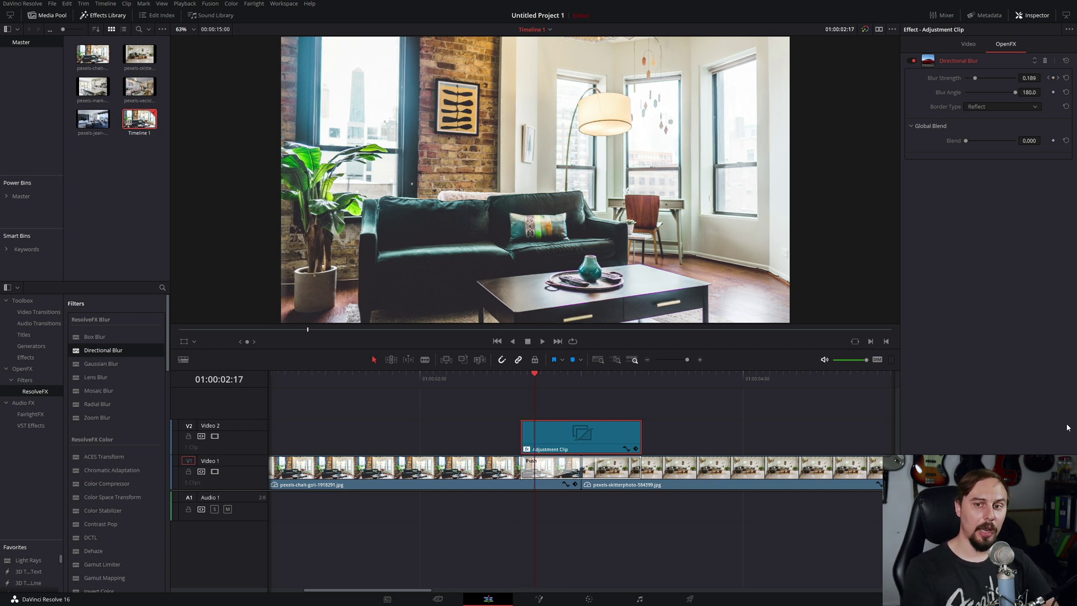
# Step: Add Blend keyframes at 01:00:03:00, 01:00:02:21 and 01:00:03:03
pyautogui.press('Right')
pyautogui.press('Right')
pyautogui.press('Right')
pyautogui.press('Right')
pyautogui.press('Right')
pyautogui.press('Right')
pyautogui.press('Right')
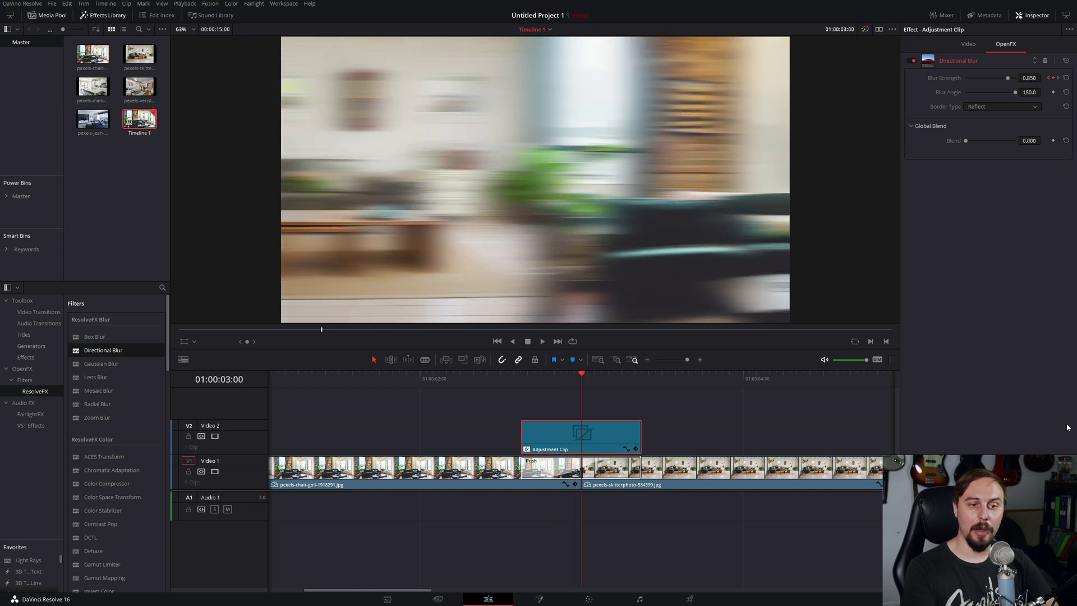
pyautogui.press('Right')
pyautogui.press('Right')
pyautogui.press('Right')
pyautogui.press('Right')
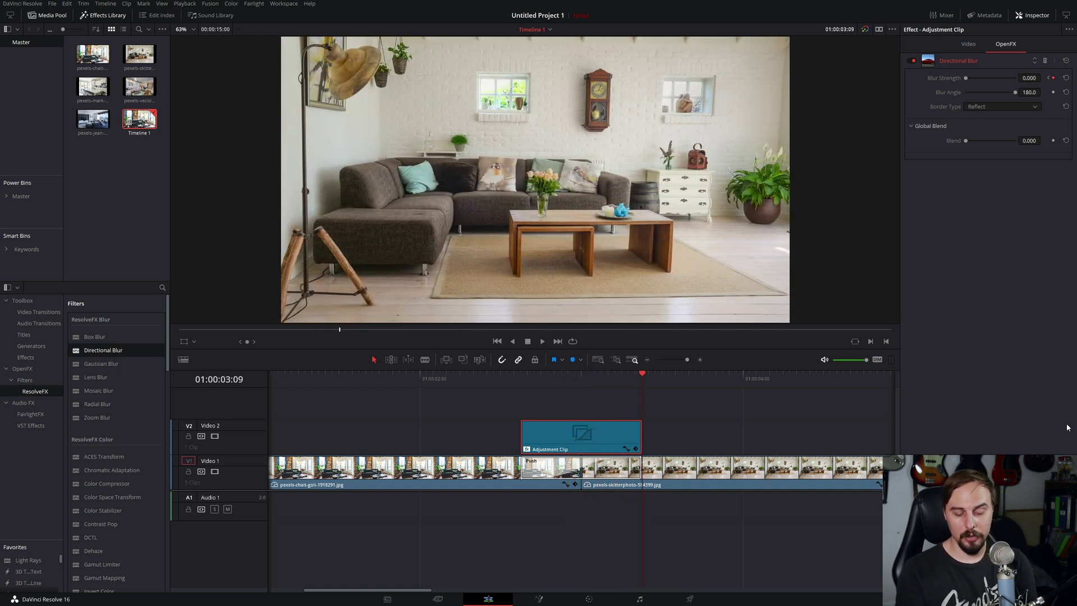
pyautogui.click(582, 379)
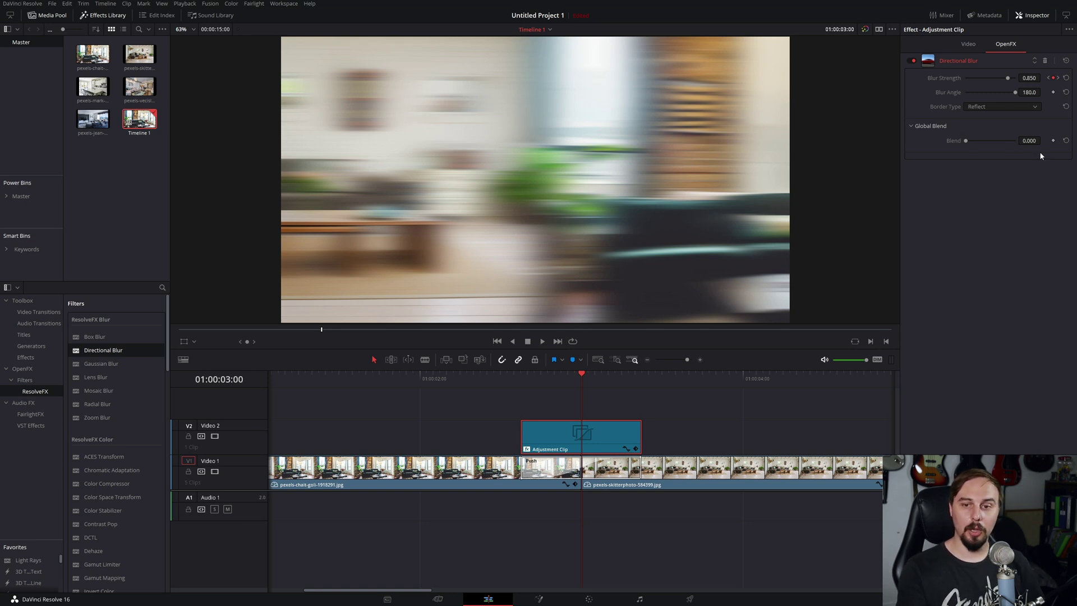
pyautogui.click(1054, 140)
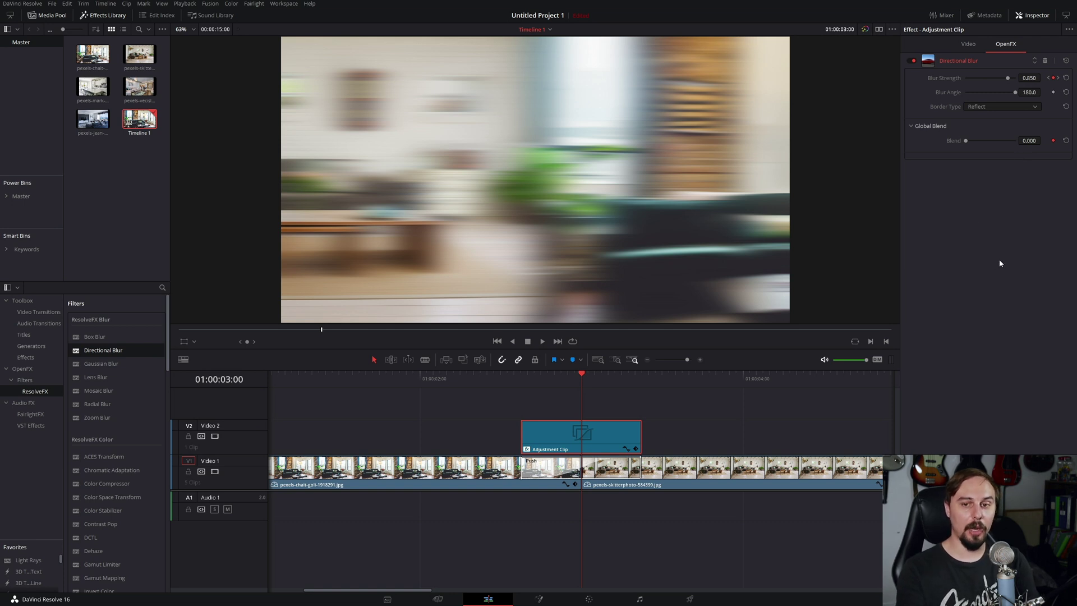
pyautogui.press('Left')
pyautogui.press('Left')
pyautogui.press('Left')
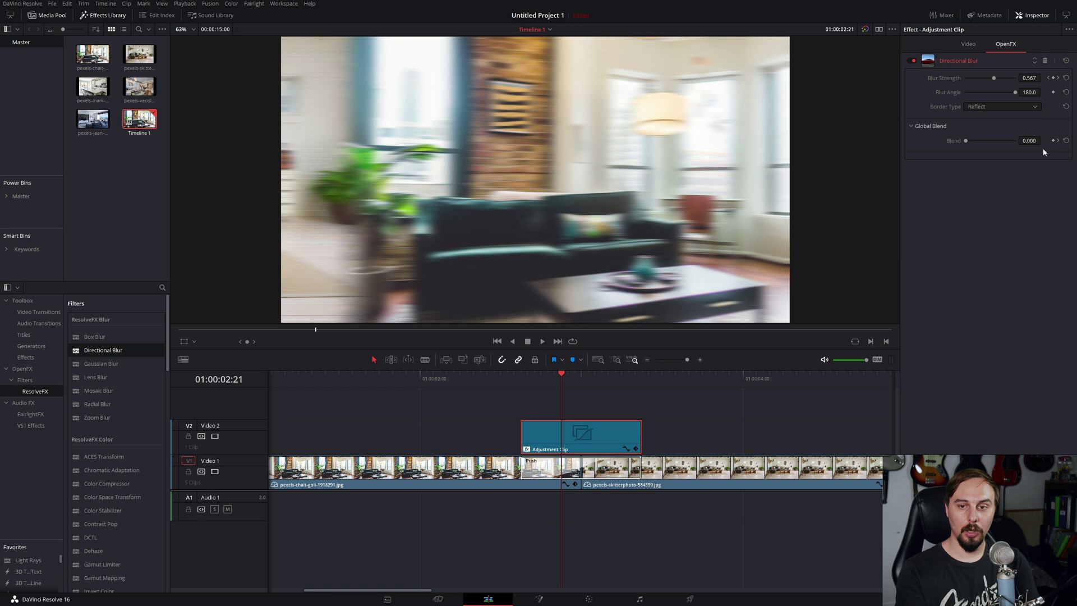
pyautogui.click(1054, 141)
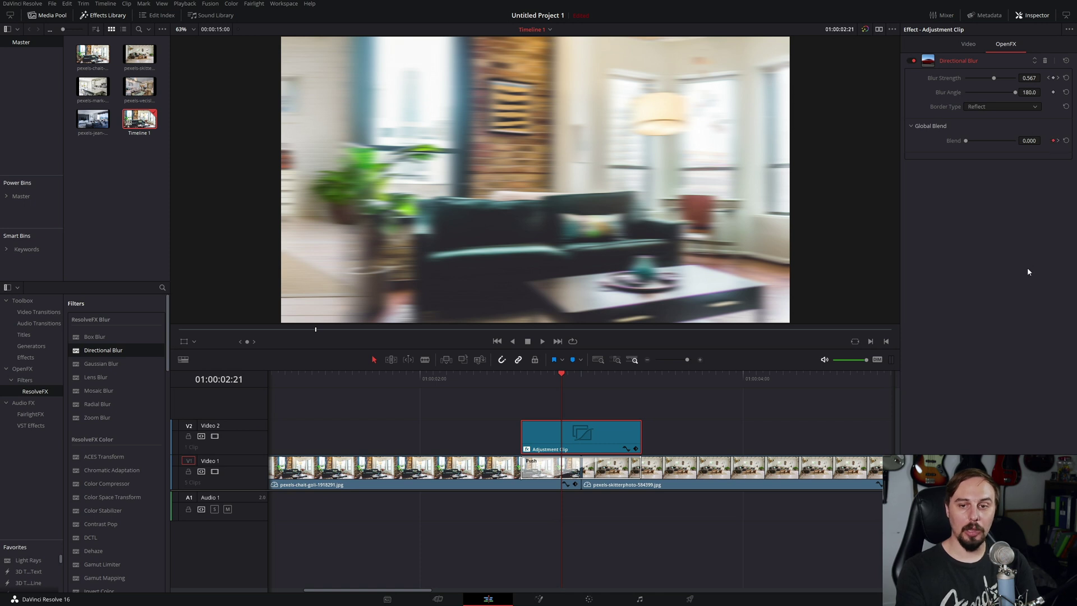
pyautogui.press('Right')
pyautogui.press('Right')
pyautogui.press('Right')
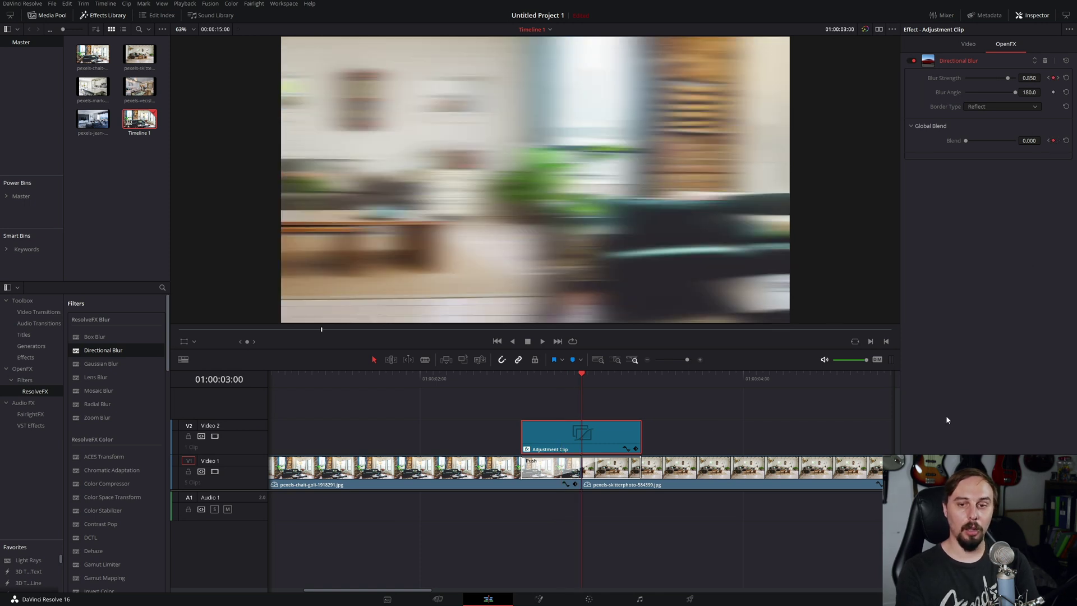
pyautogui.press('Right')
pyautogui.press('Right')
pyautogui.press('Right')
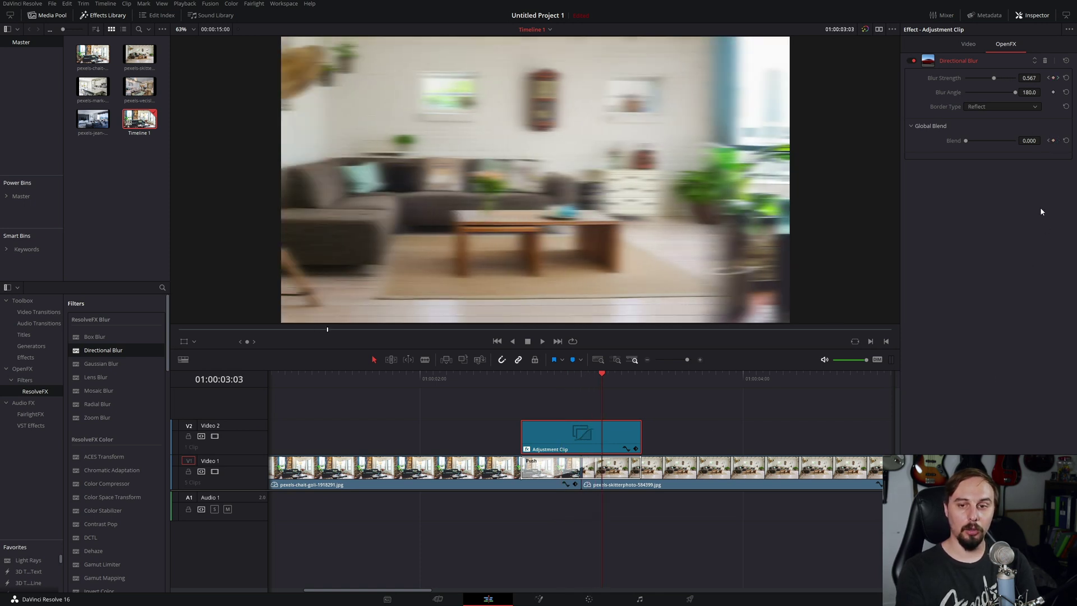
pyautogui.click(1054, 141)
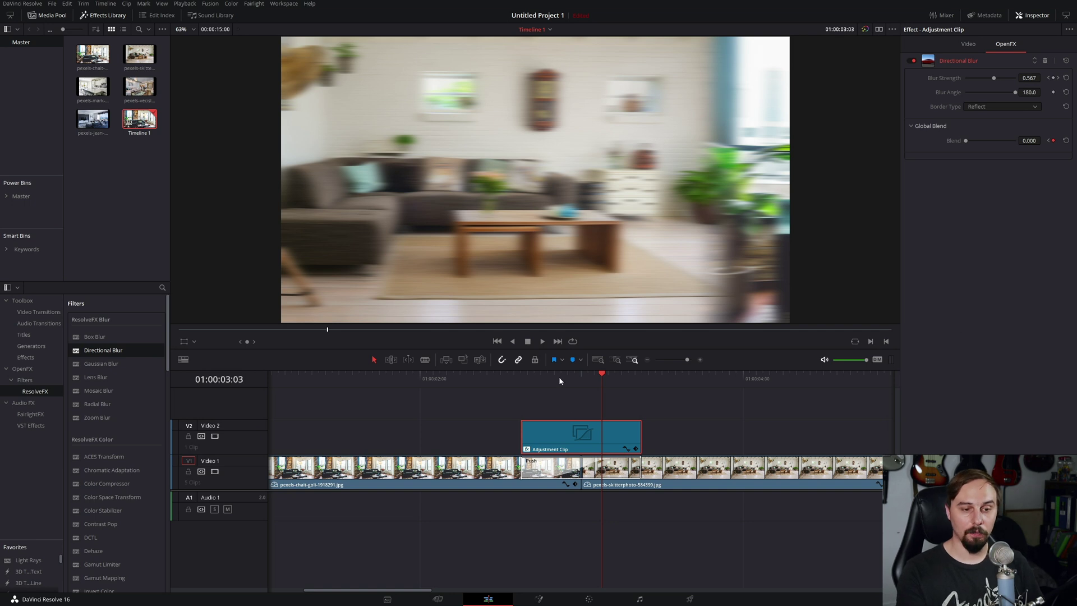
# Step: Keyframe Blend to 1.000 at both the start and end of the adjustment clip
pyautogui.click(519, 379)
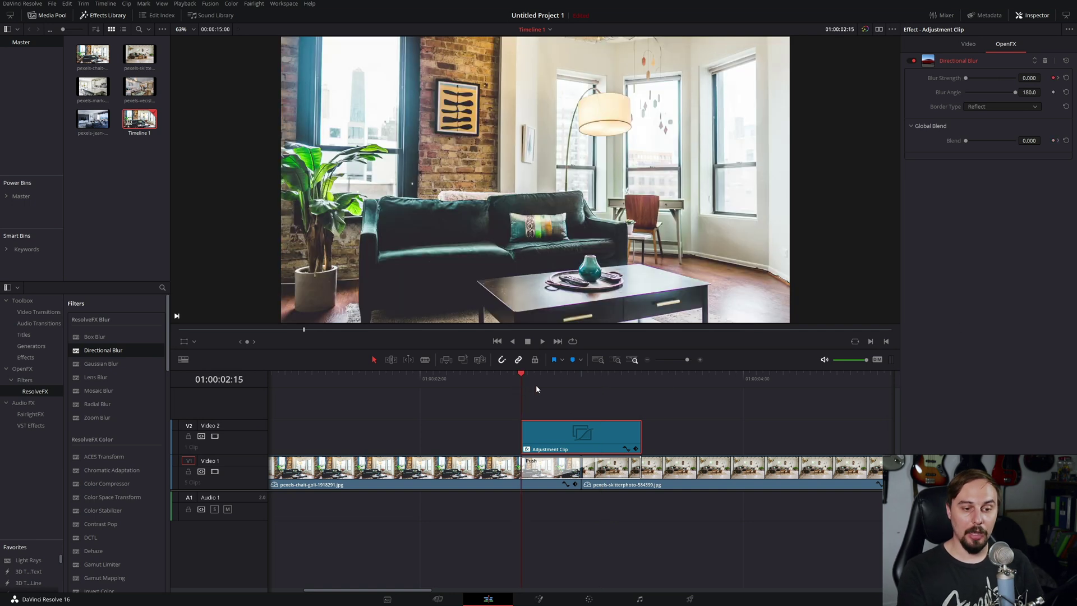
pyautogui.click(1054, 141)
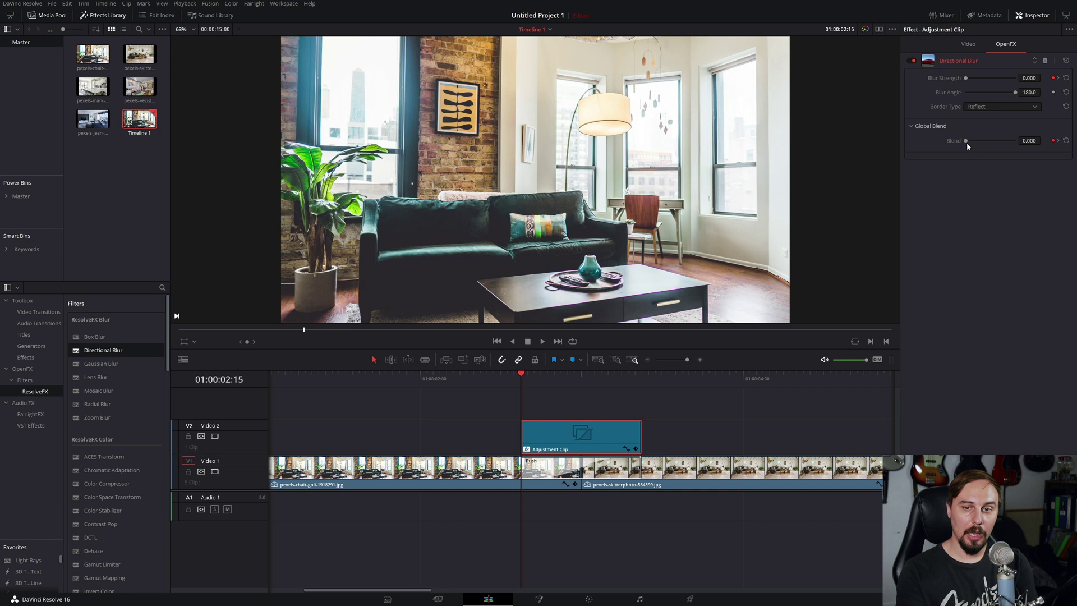
pyautogui.moveTo(967, 143); pyautogui.dragTo(1017, 141)
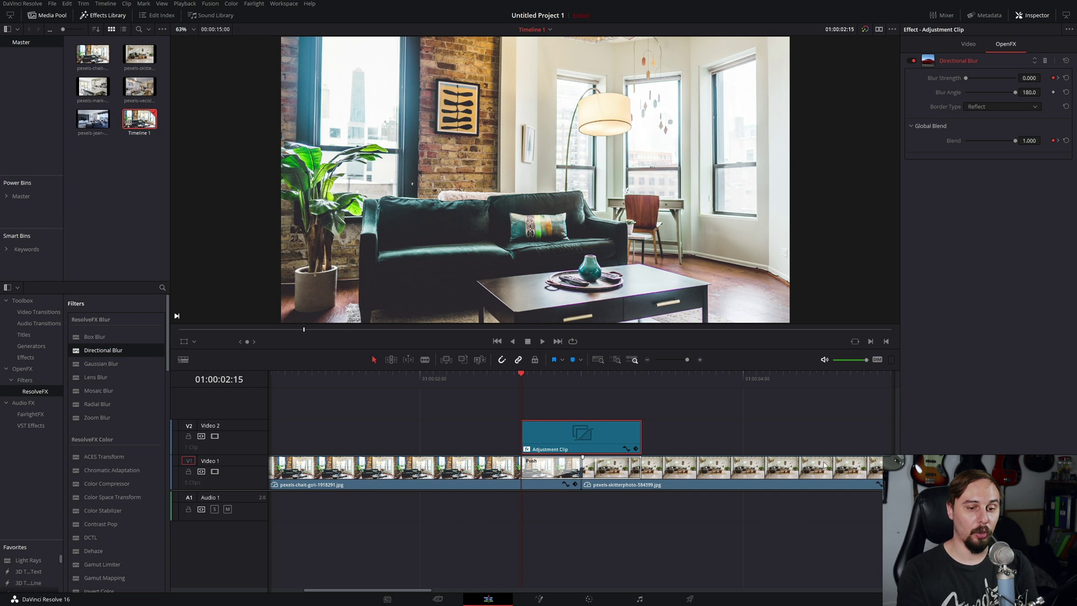
pyautogui.click(643, 381)
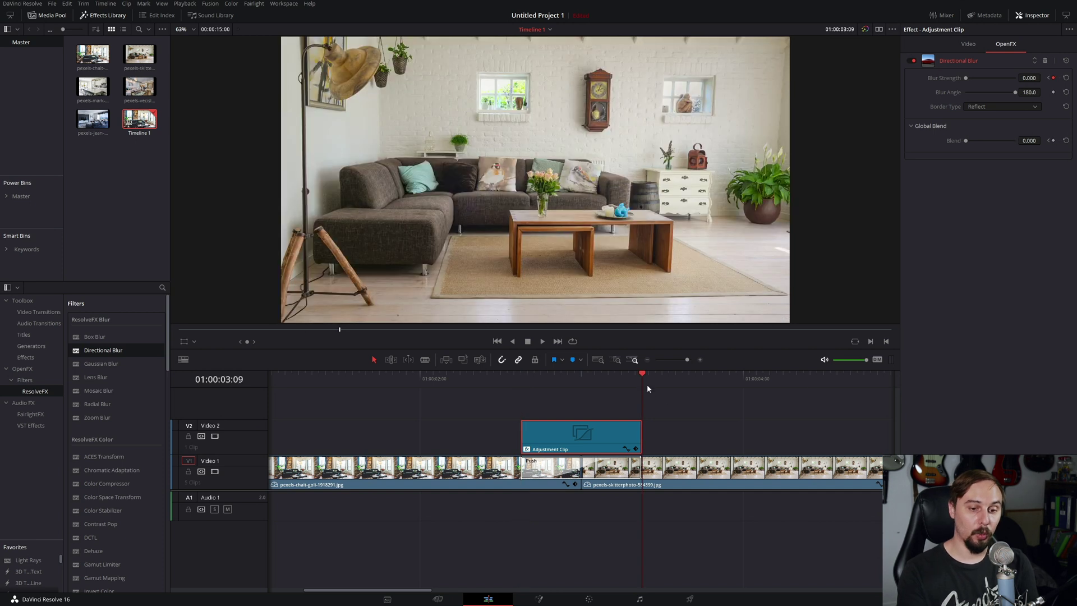
pyautogui.click(1054, 141)
pyautogui.moveTo(966, 140); pyautogui.dragTo(1027, 141)
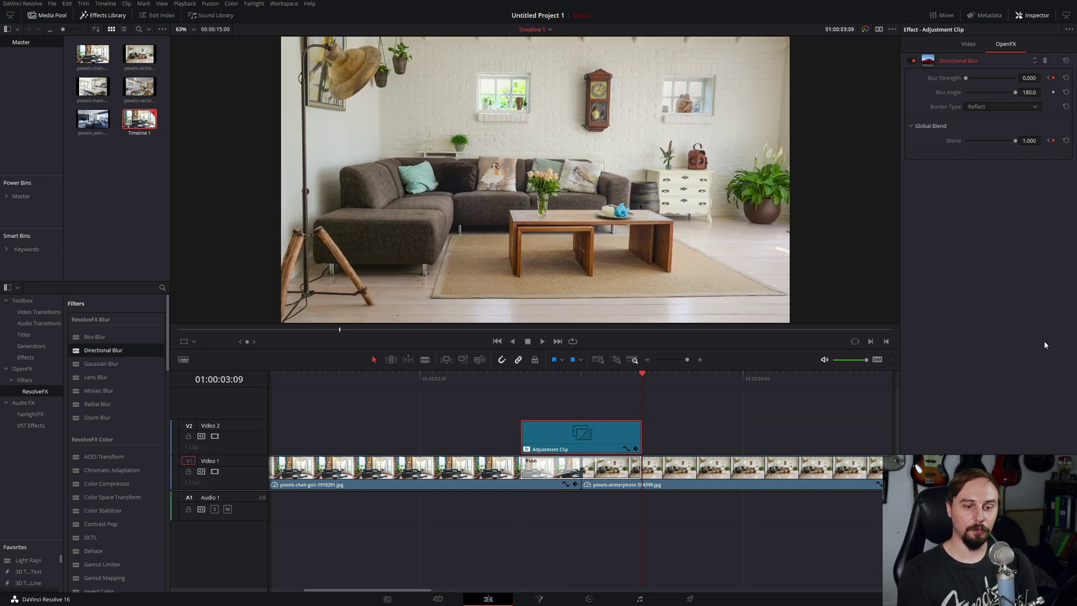
# Step: Step frame by frame from the clip start to check the Blend fade
pyautogui.press('Up')
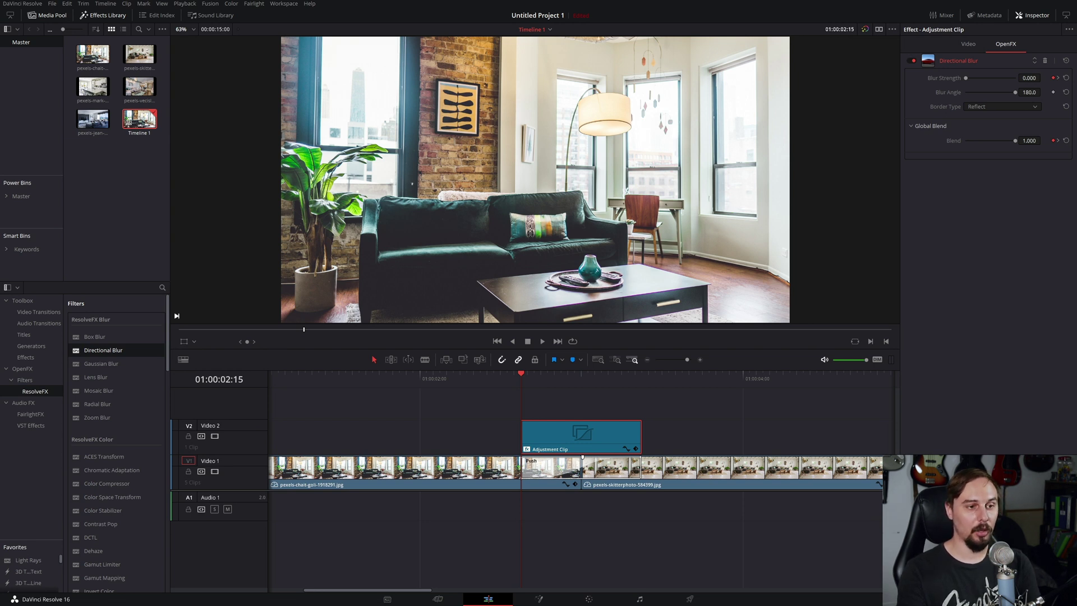
pyautogui.press('Right')
pyautogui.press('Right')
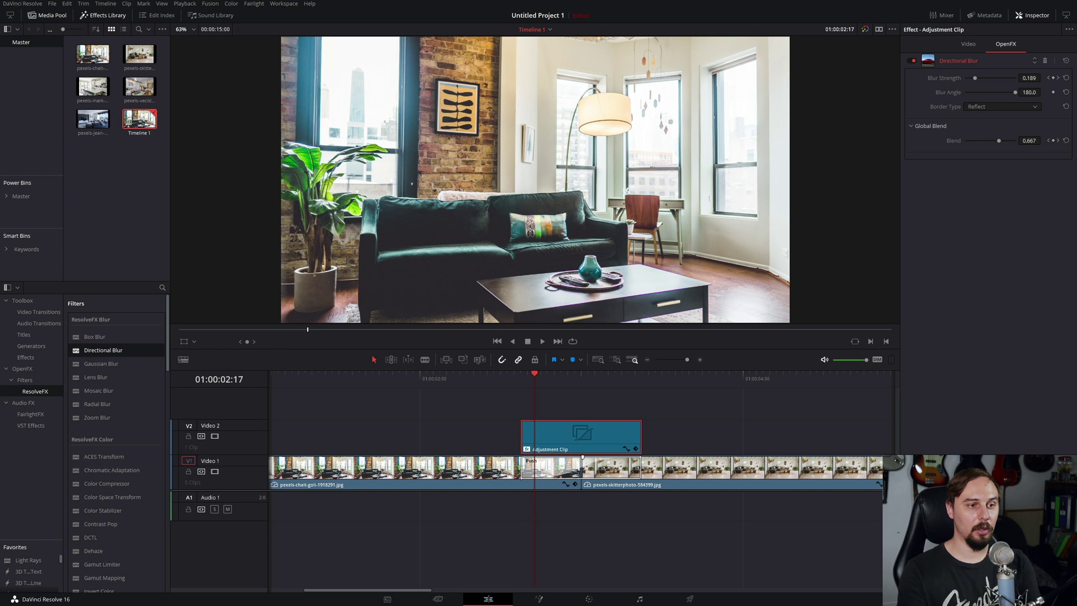
pyautogui.press('Right')
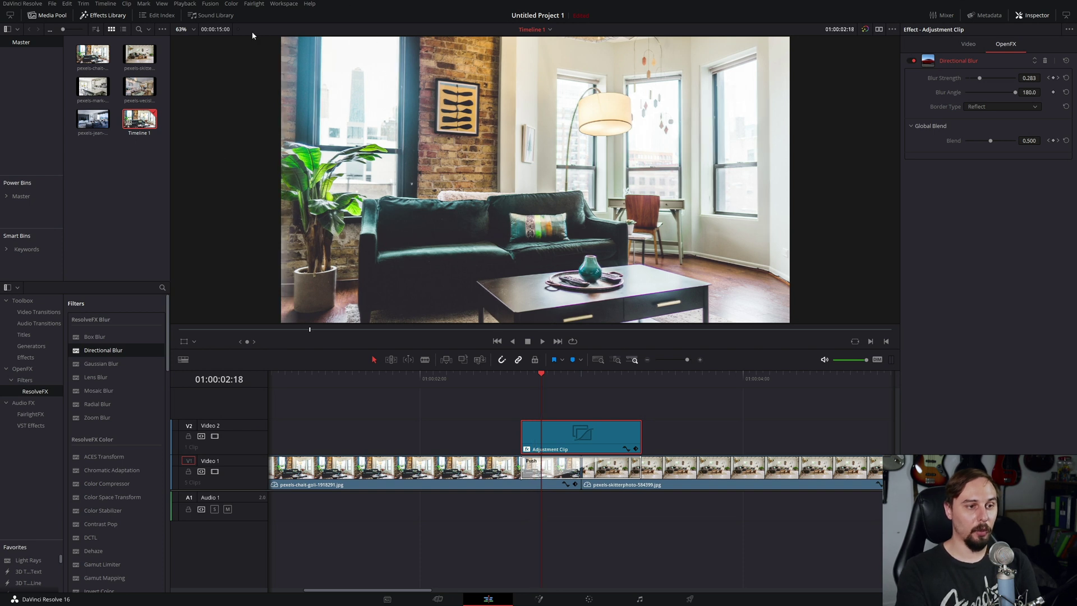
pyautogui.press('Left')
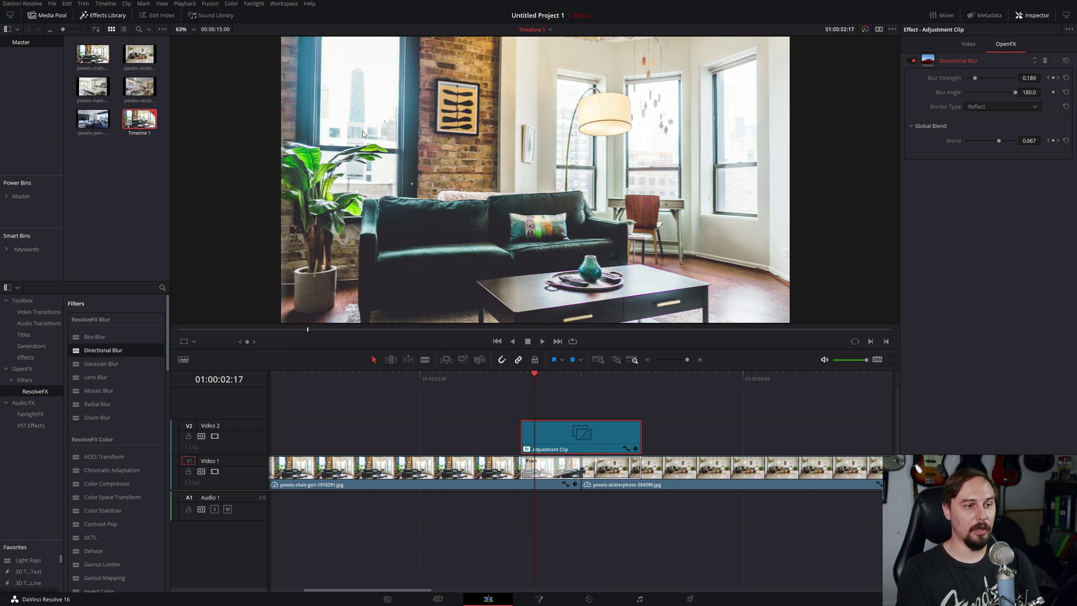
pyautogui.press('Right')
pyautogui.press('Left')
pyautogui.press('Right')
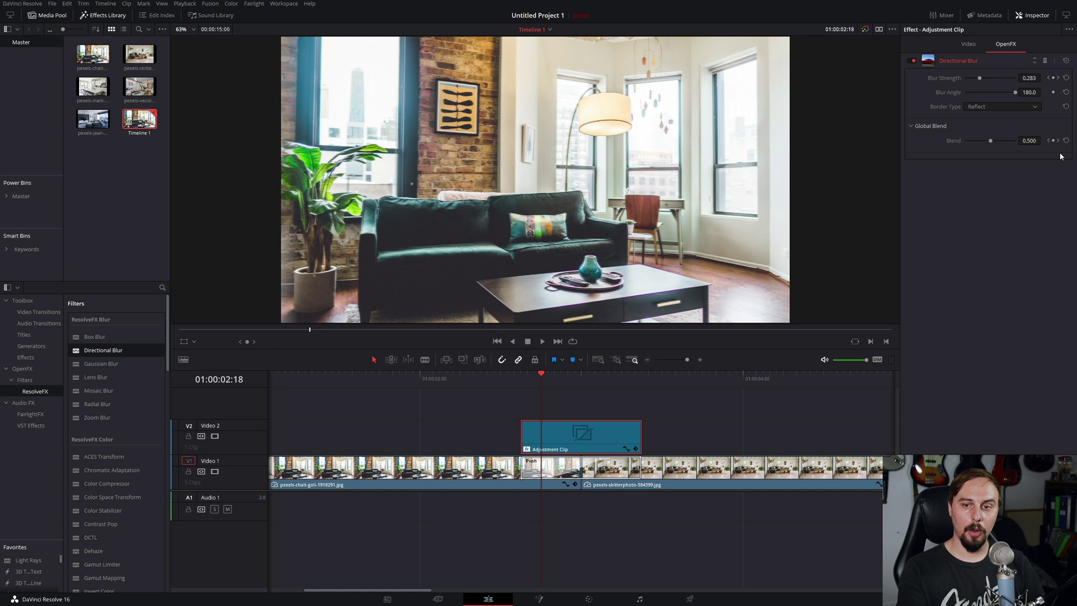
# Step: Set Blend to 0.8 at 01:00:02:18 and step forward to check the blur ramp
pyautogui.click(1024, 139)
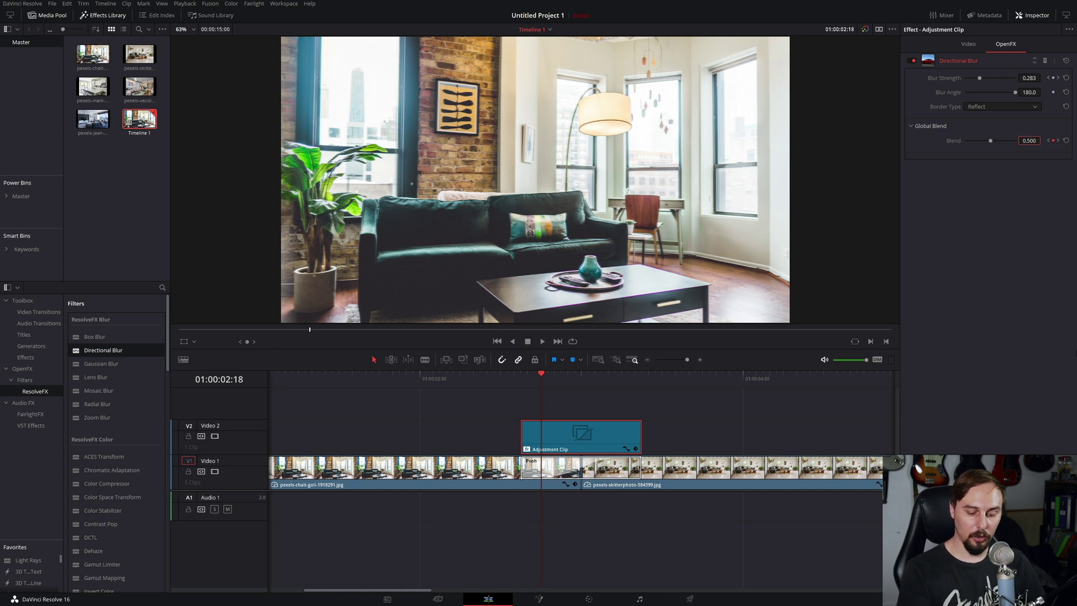
pyautogui.write('0.8')
pyautogui.press('Return')
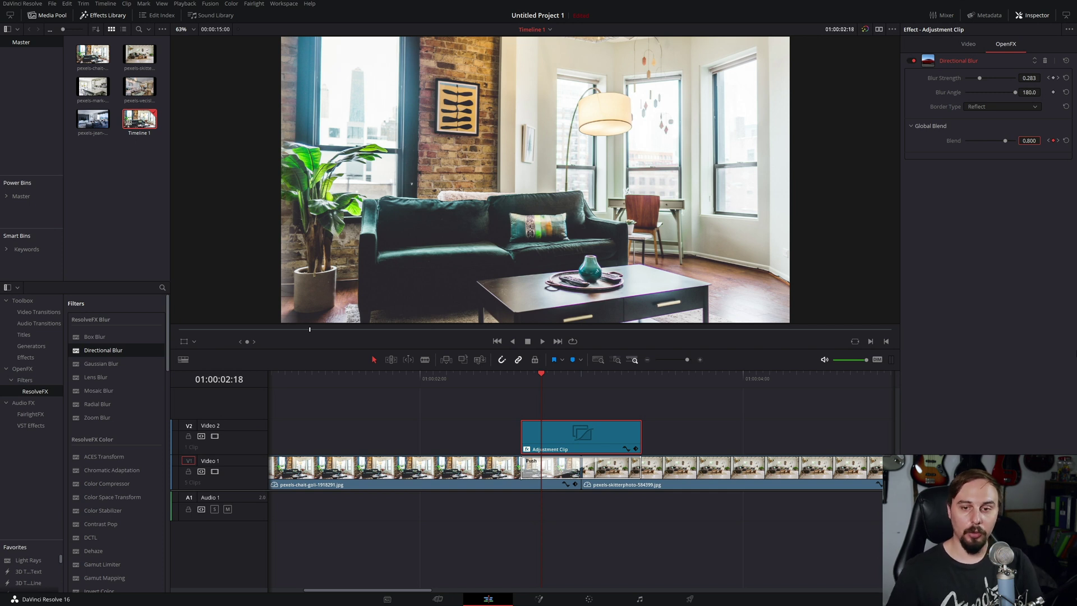
pyautogui.press('Right')
pyautogui.press('Right')
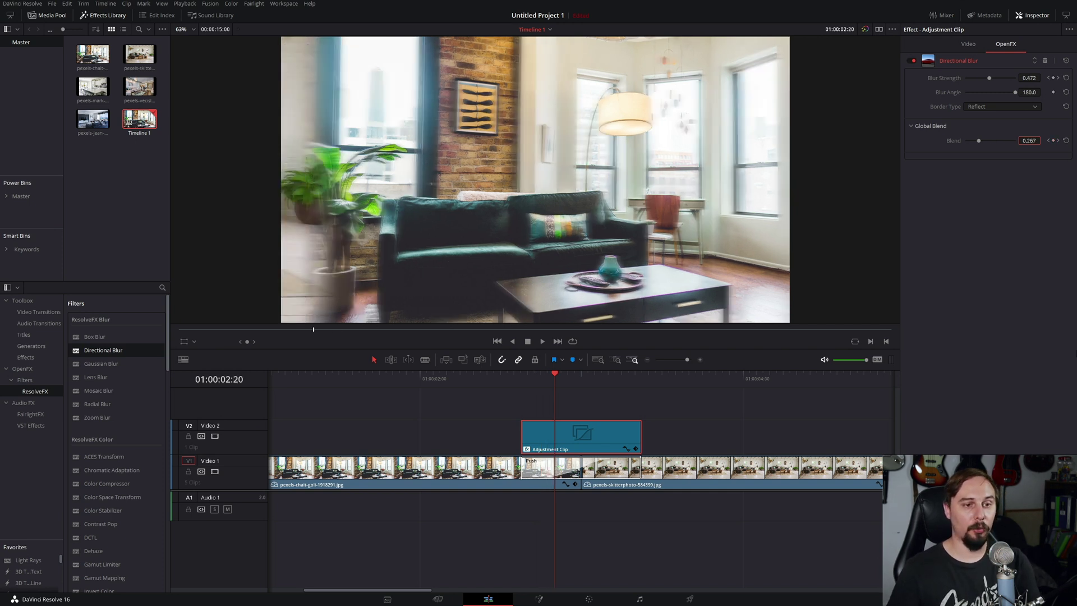
pyautogui.press('Right')
pyautogui.press('Right')
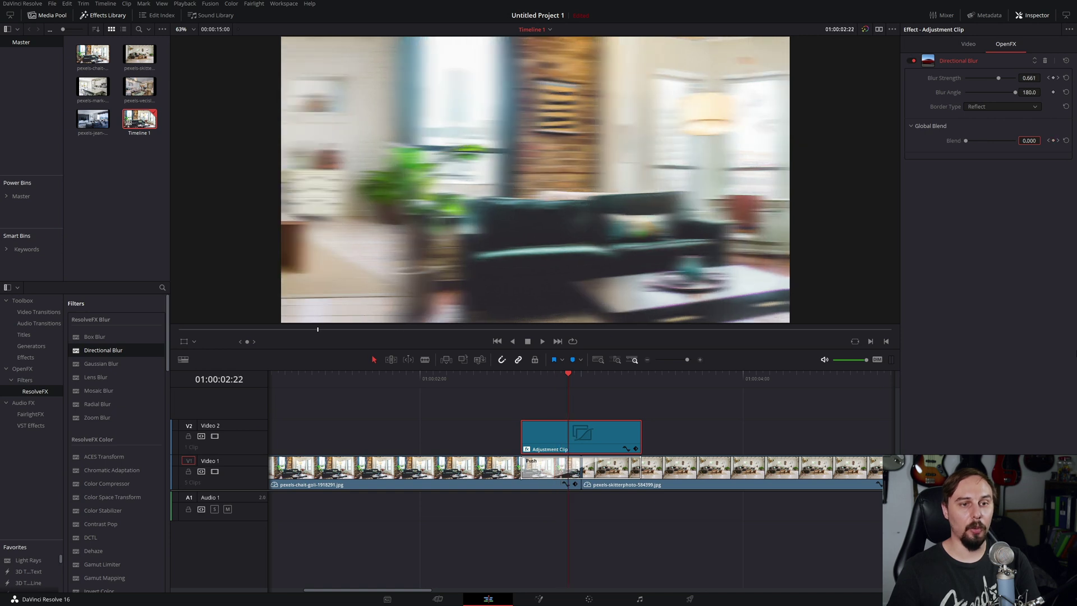
pyautogui.press('Right')
pyautogui.press('Right')
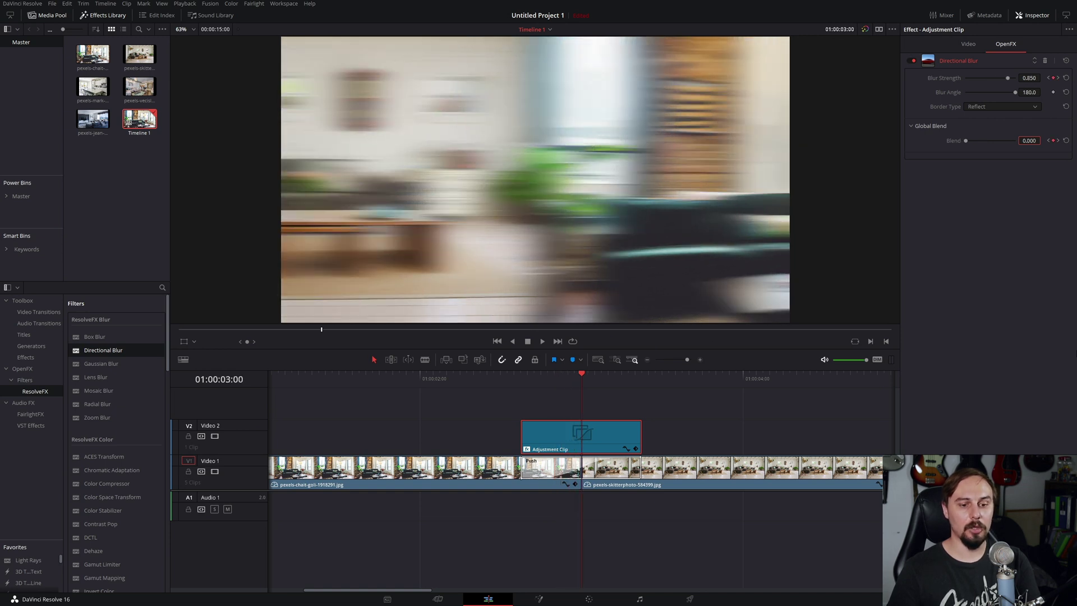
# Step: Add a Blend keyframe of 0.8 at 01:00:03:06, three frames before the blur ends
pyautogui.click(643, 375)
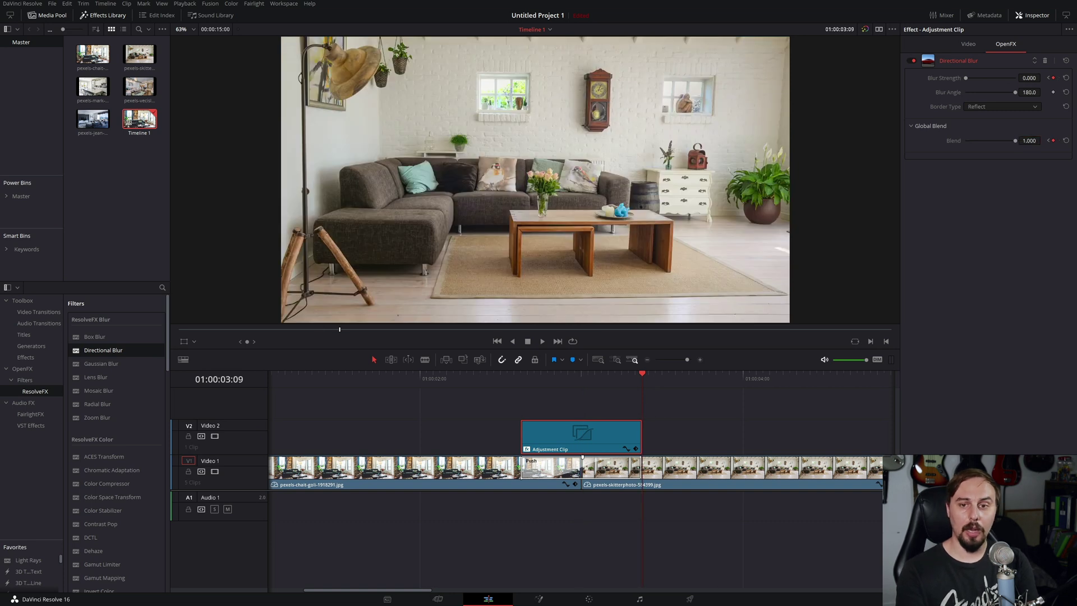
pyautogui.press('Left')
pyautogui.press('Left')
pyautogui.press('Left')
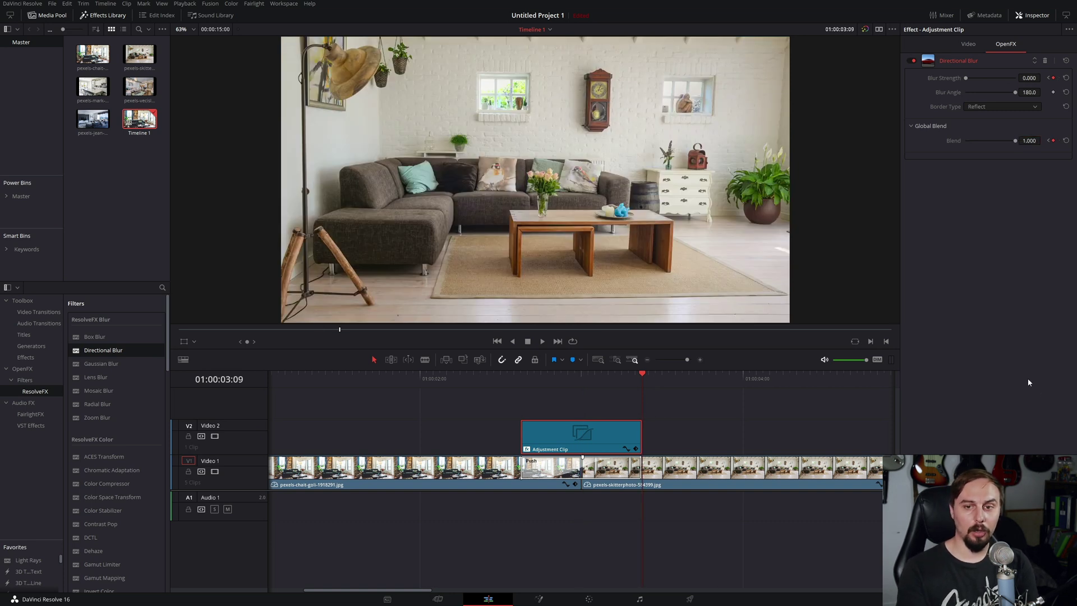
pyautogui.click(1055, 141)
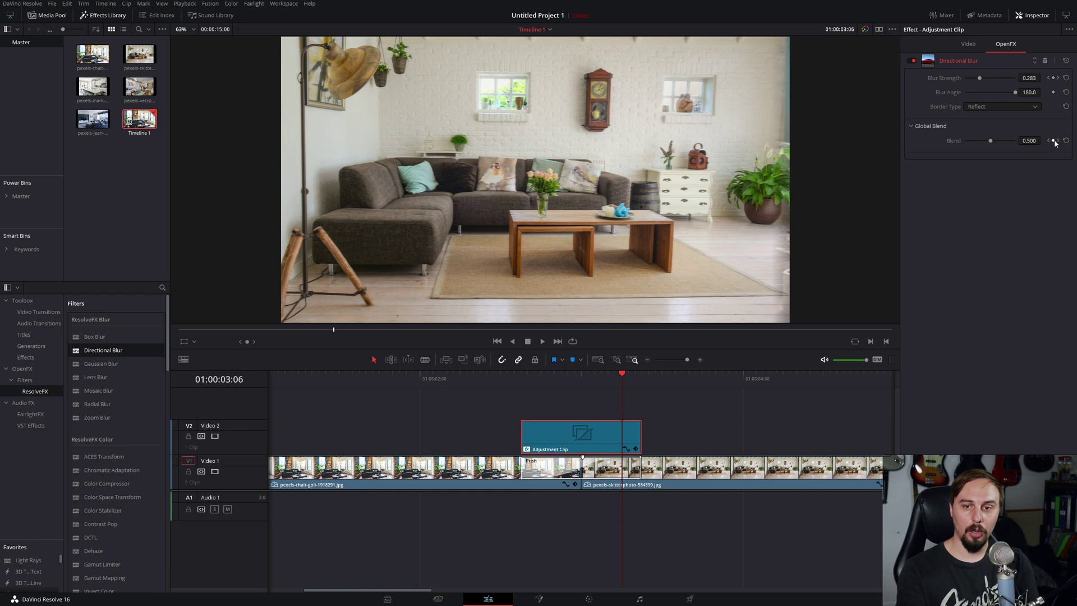
pyautogui.click(1029, 140)
pyautogui.write('0.8')
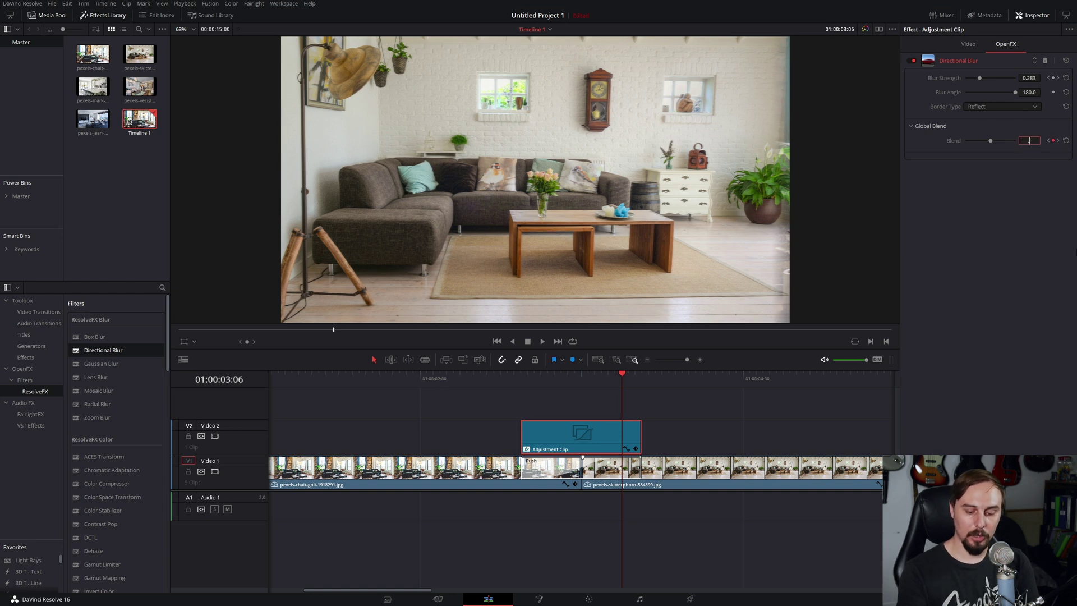
pyautogui.press('Return')
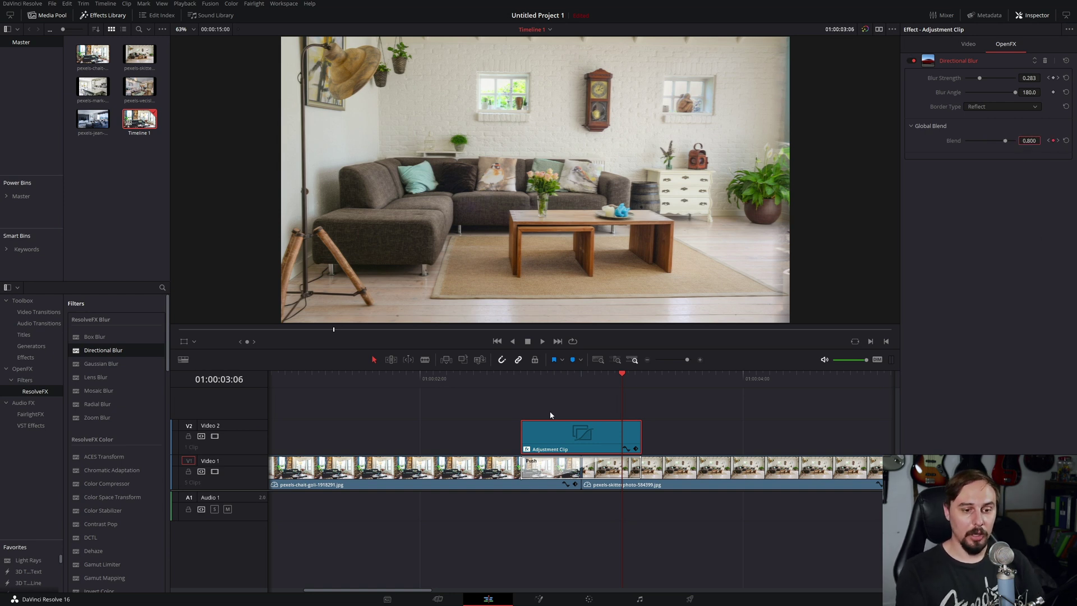
pyautogui.click(517, 378)
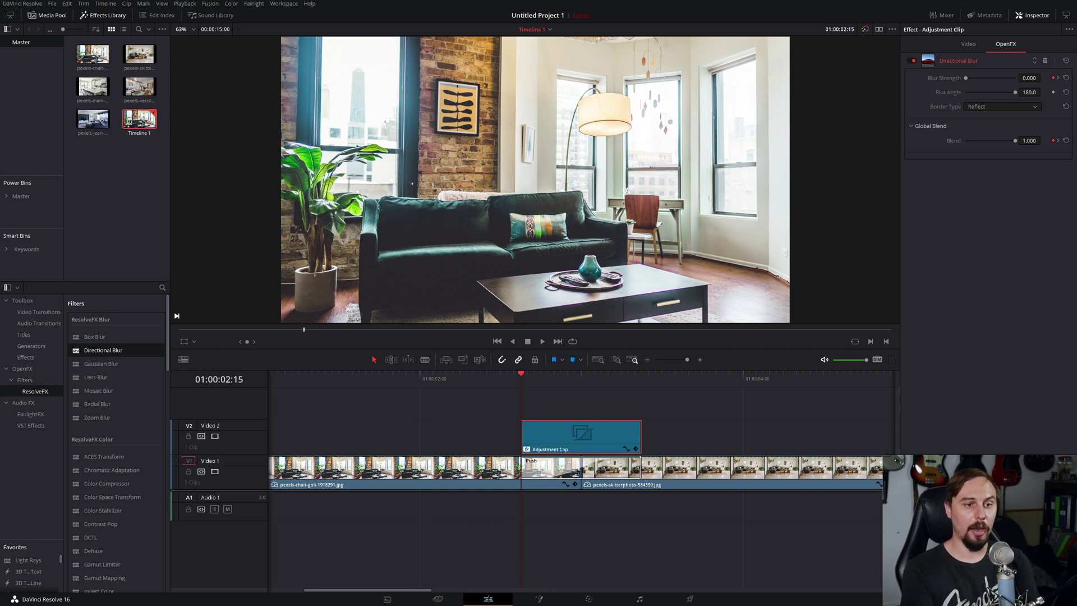
# Step: Step frame by frame through the first transition's directional blur
pyautogui.press('Right')
pyautogui.press('Right')
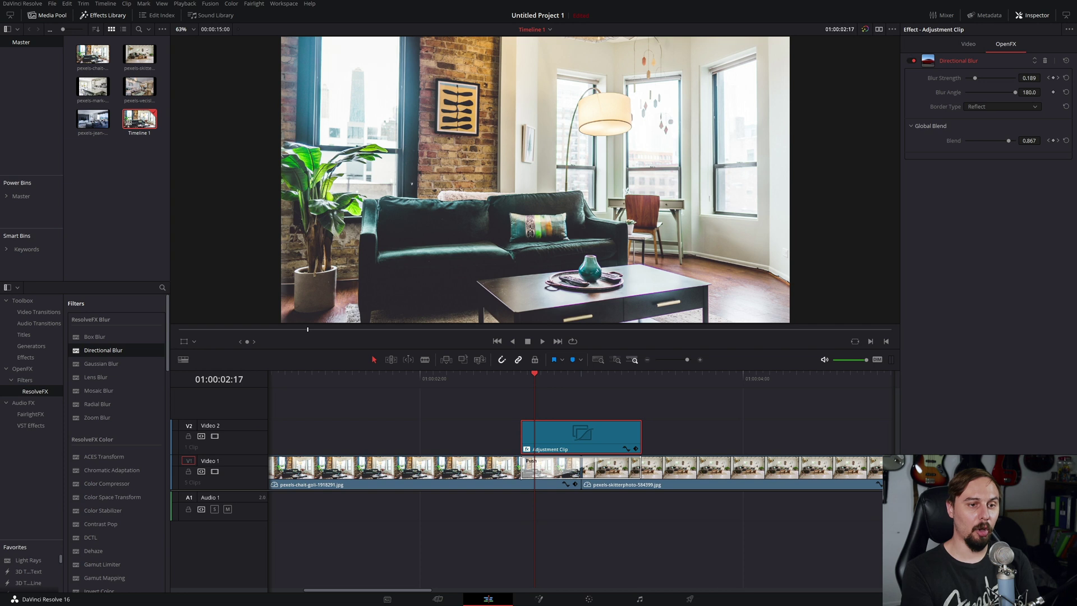
pyautogui.press('Right')
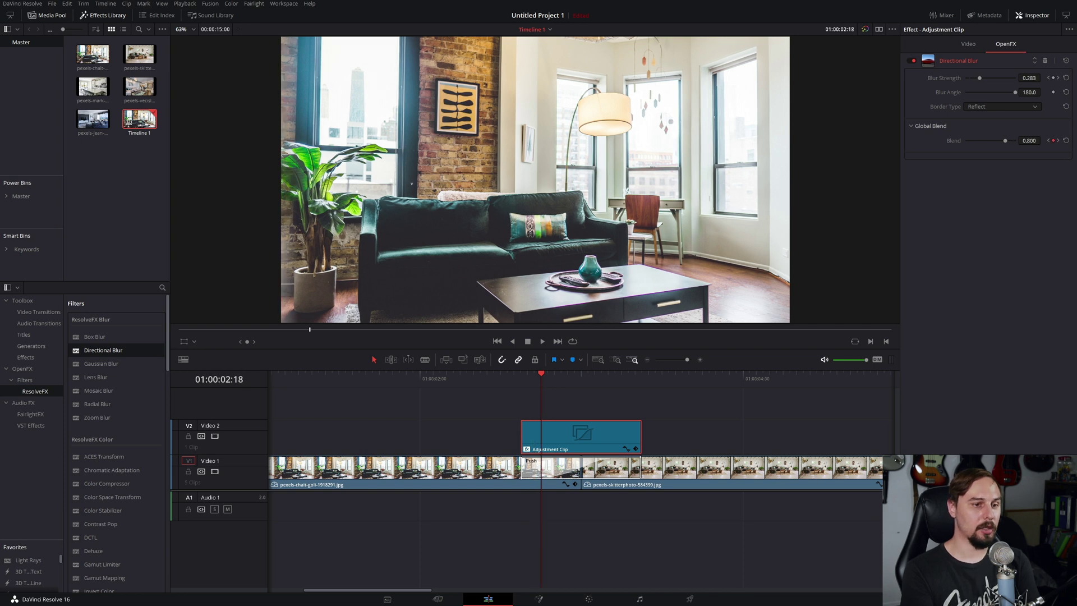
pyautogui.press('Right')
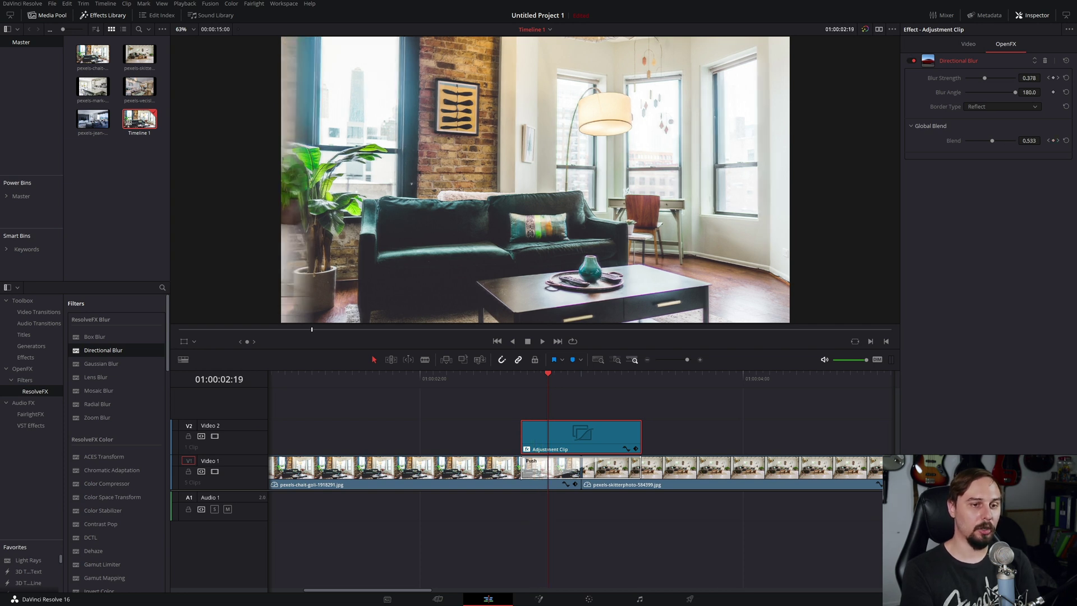
pyautogui.press('Right')
pyautogui.press('Right')
pyautogui.press('Right')
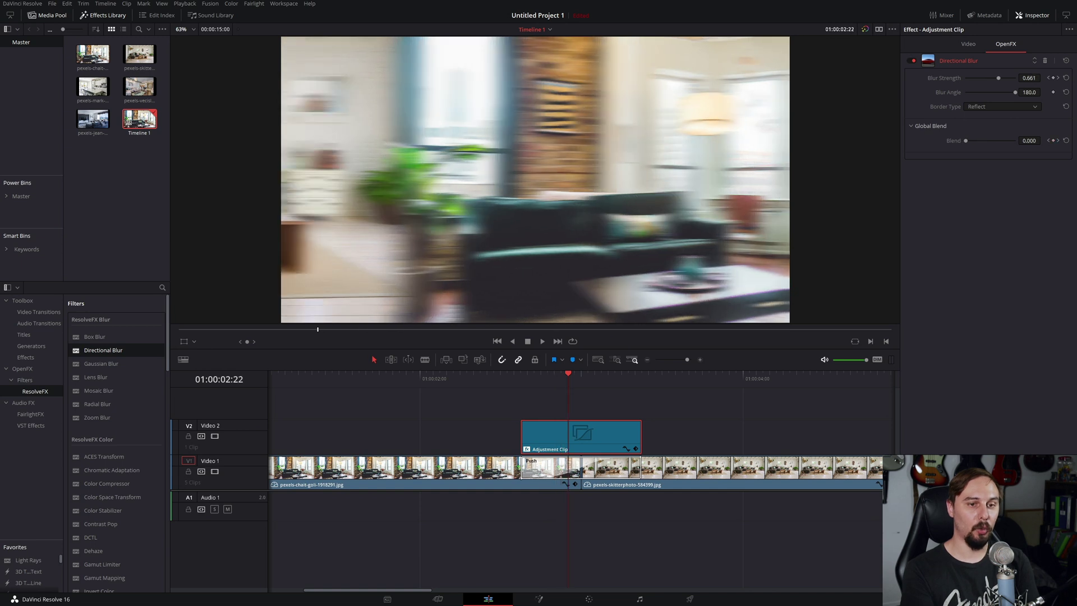
pyautogui.press('Right')
pyautogui.press('Right')
pyautogui.press('Right')
pyautogui.press('Right')
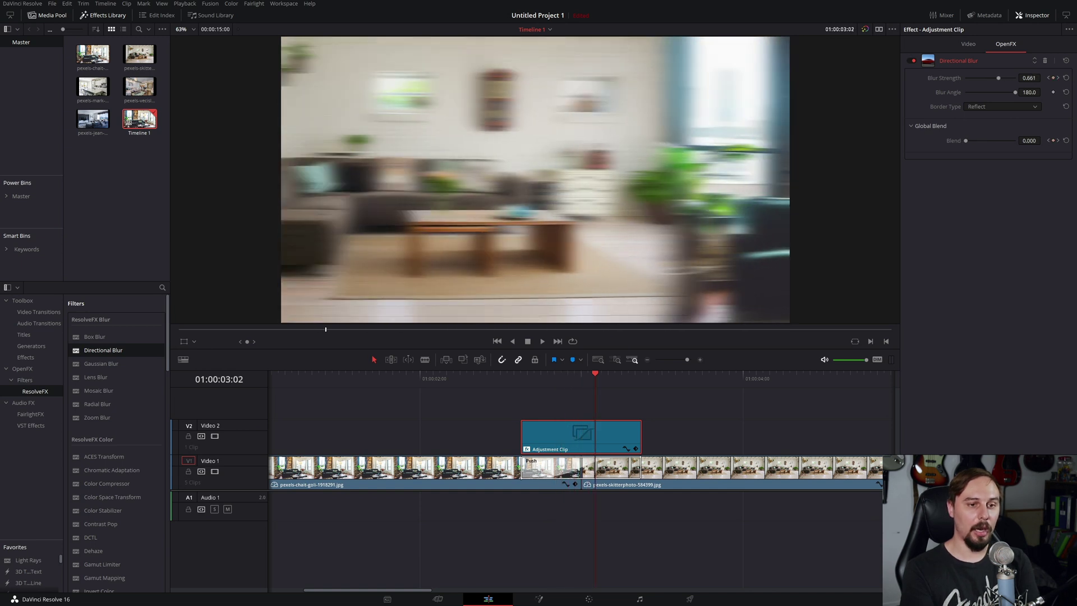
pyautogui.press('Right')
pyautogui.press('Right')
pyautogui.press('Right')
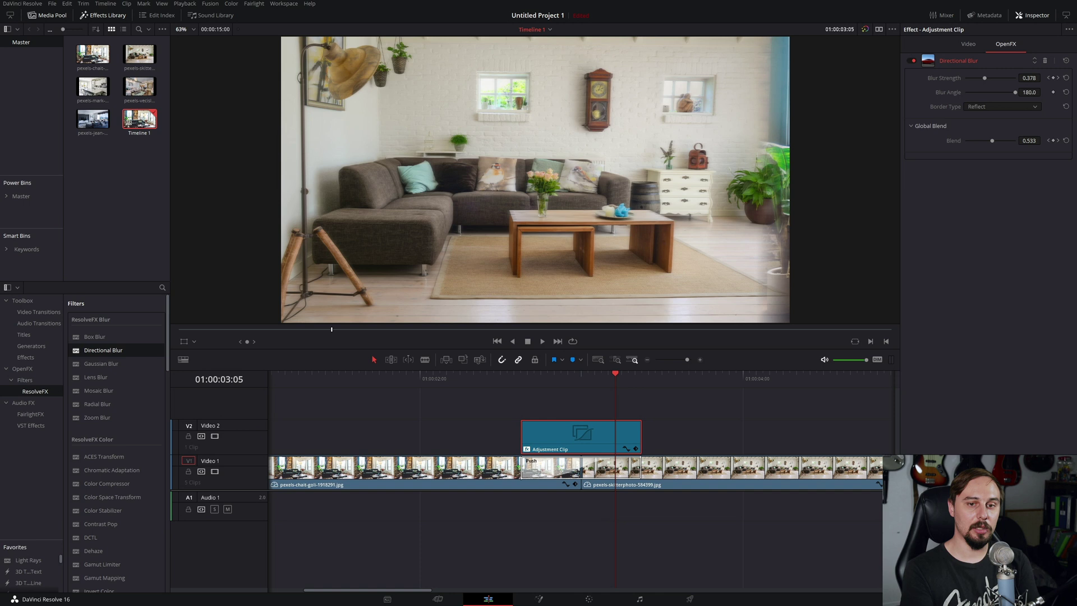
pyautogui.press('Right')
pyautogui.press('Right')
pyautogui.press('Right')
pyautogui.press('Right')
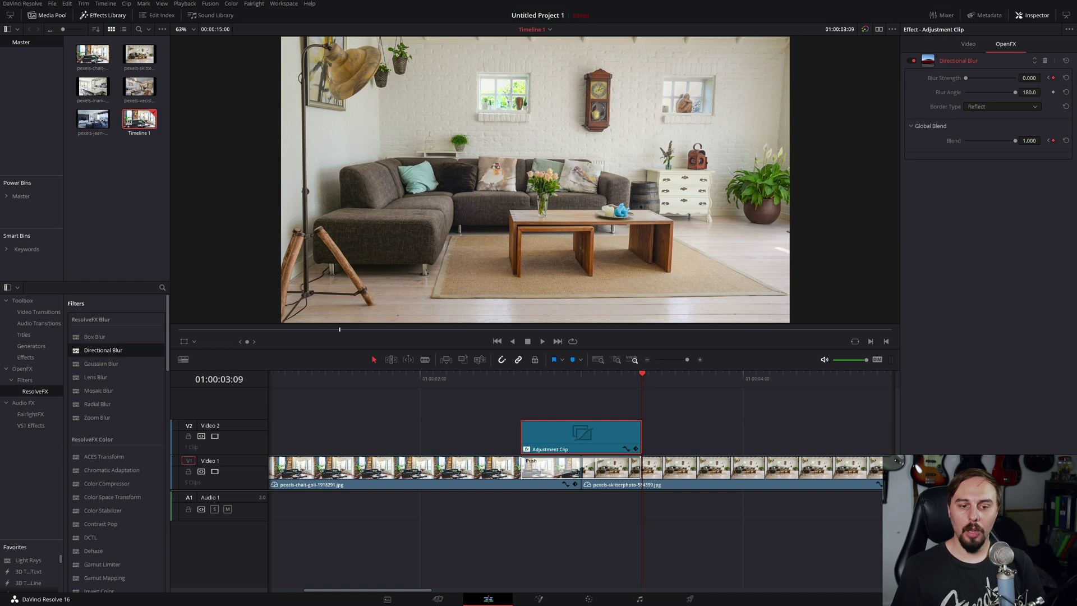
# Step: Play the transition in real time, then bring up the first Push transition's settings
pyautogui.click(490, 378)
pyautogui.press('space')
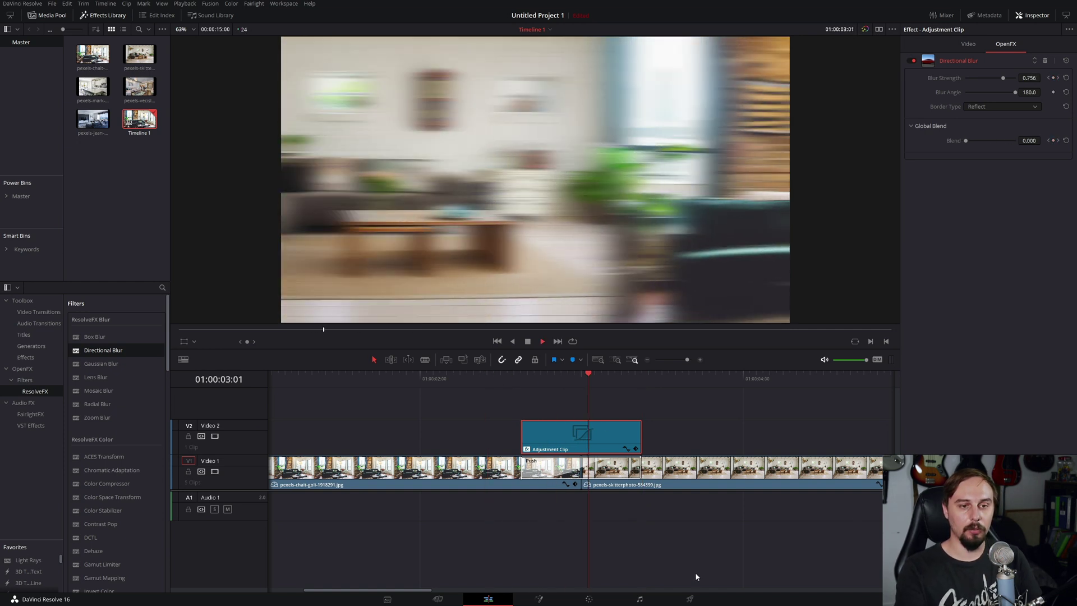
pyautogui.press('space')
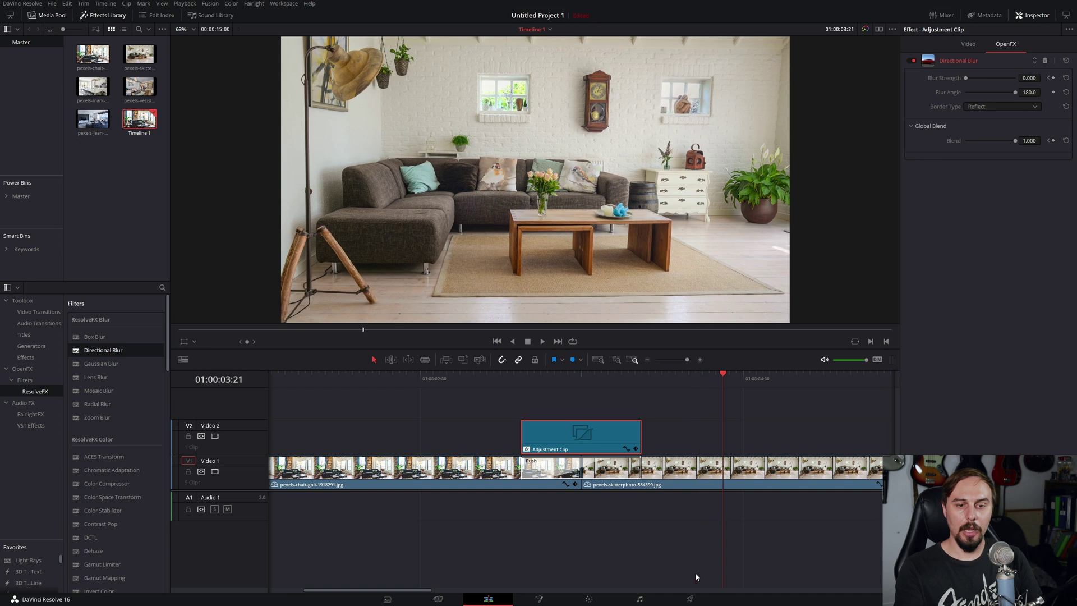
pyautogui.click(648, 360)
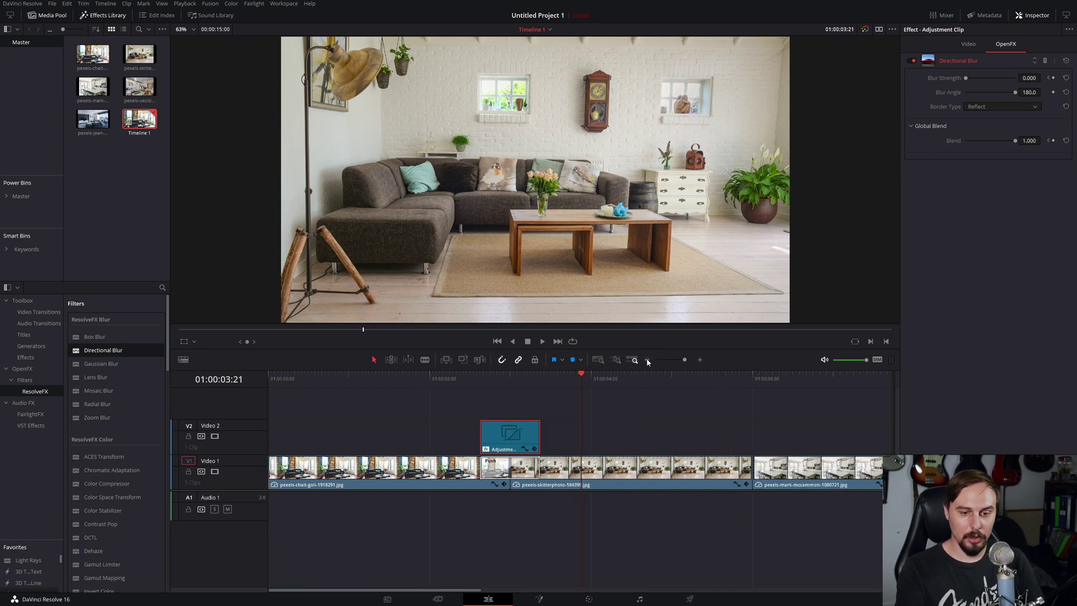
pyautogui.click(497, 468)
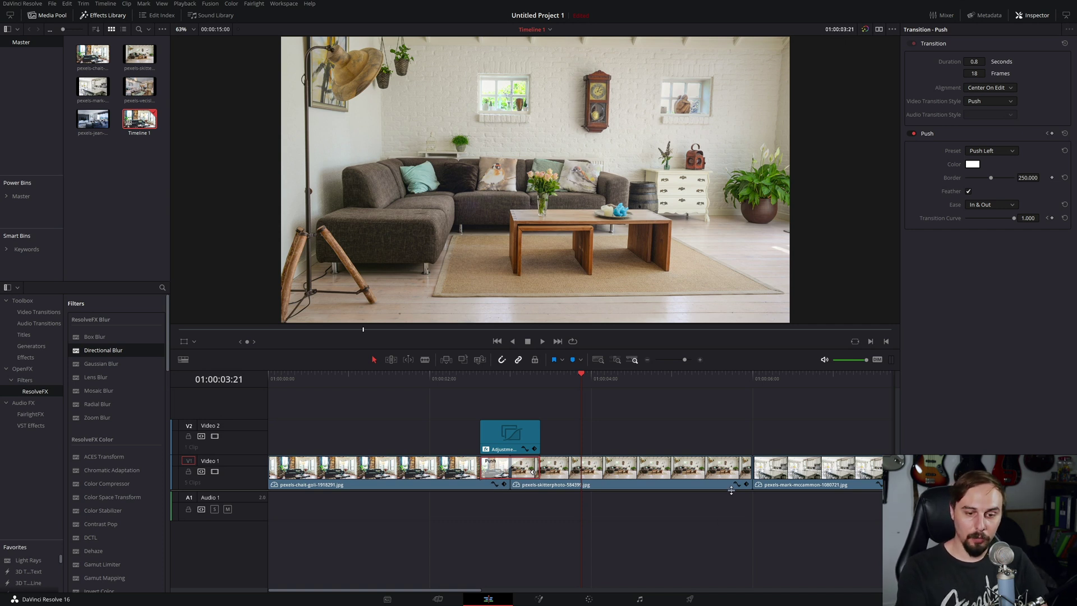
# Step: Add a Push transition at the living-room-to-kitchen cut and paste the blur adjustment clip over it
pyautogui.click(753, 472)
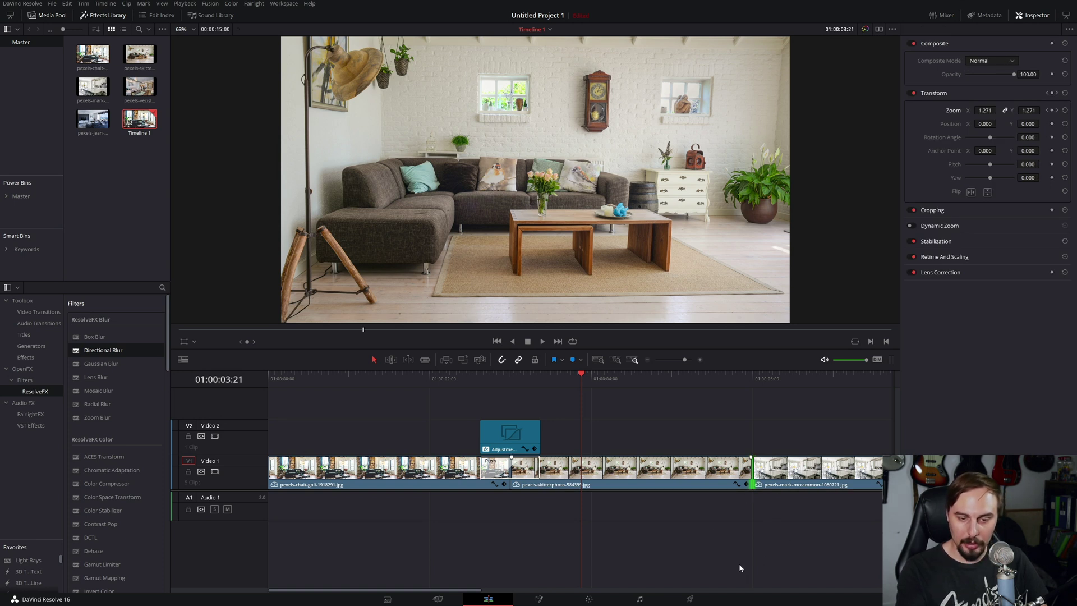
pyautogui.hotkey('ctrl', 't')
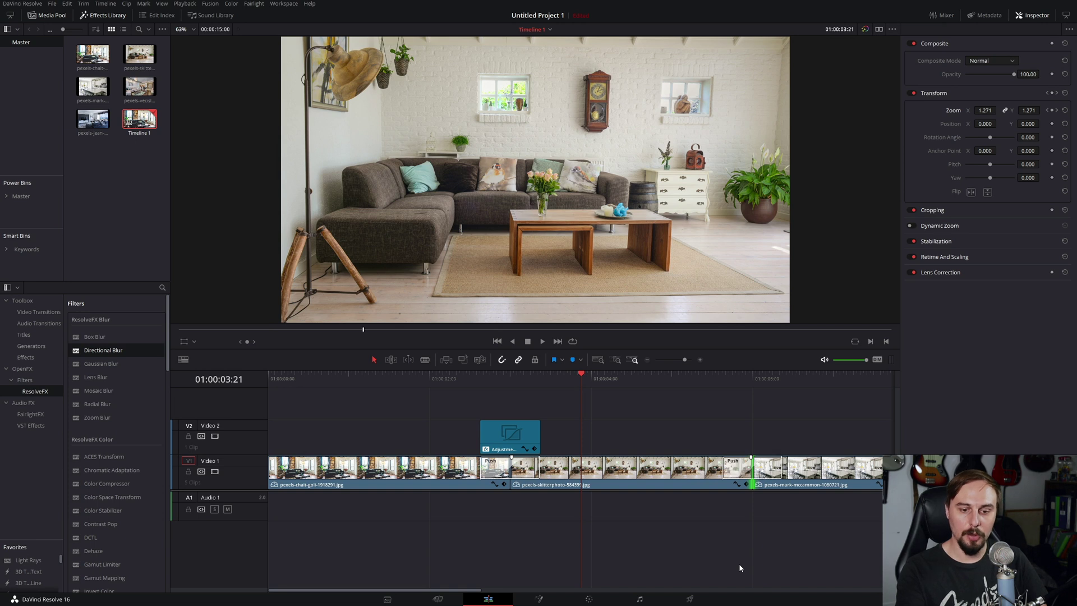
pyautogui.click(502, 438)
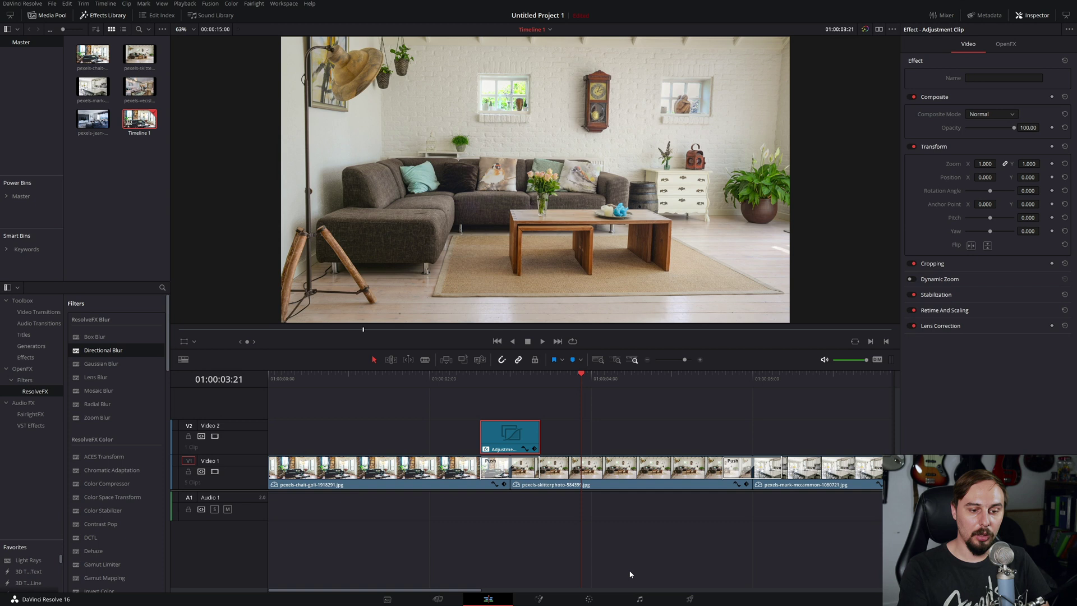
pyautogui.click(727, 378)
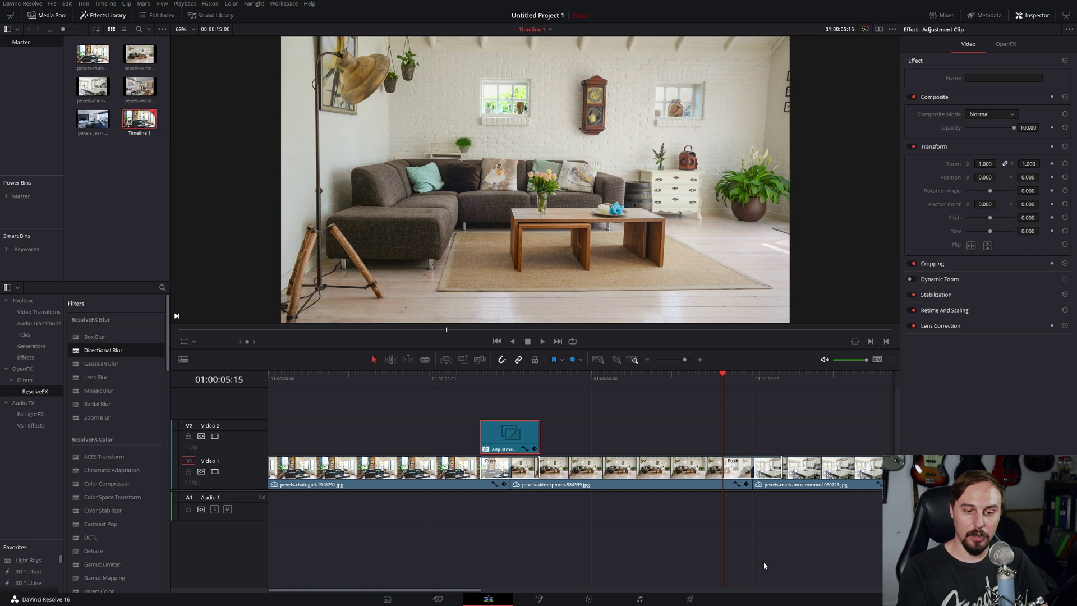
pyautogui.hotkey('ctrl', 'v')
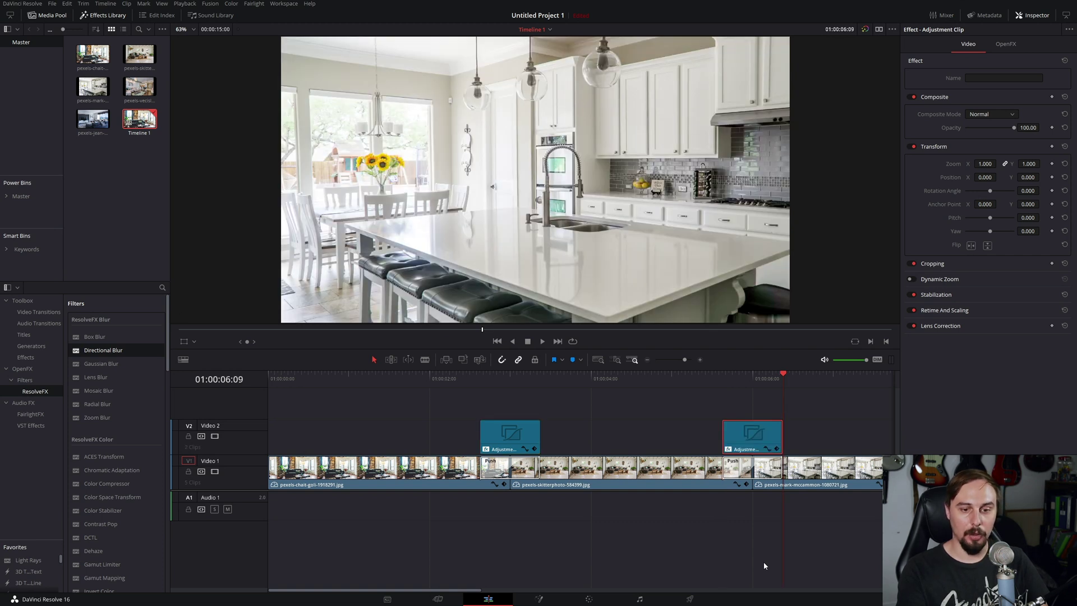
# Step: Set the second Push transition's preset to Push Right
pyautogui.click(737, 470)
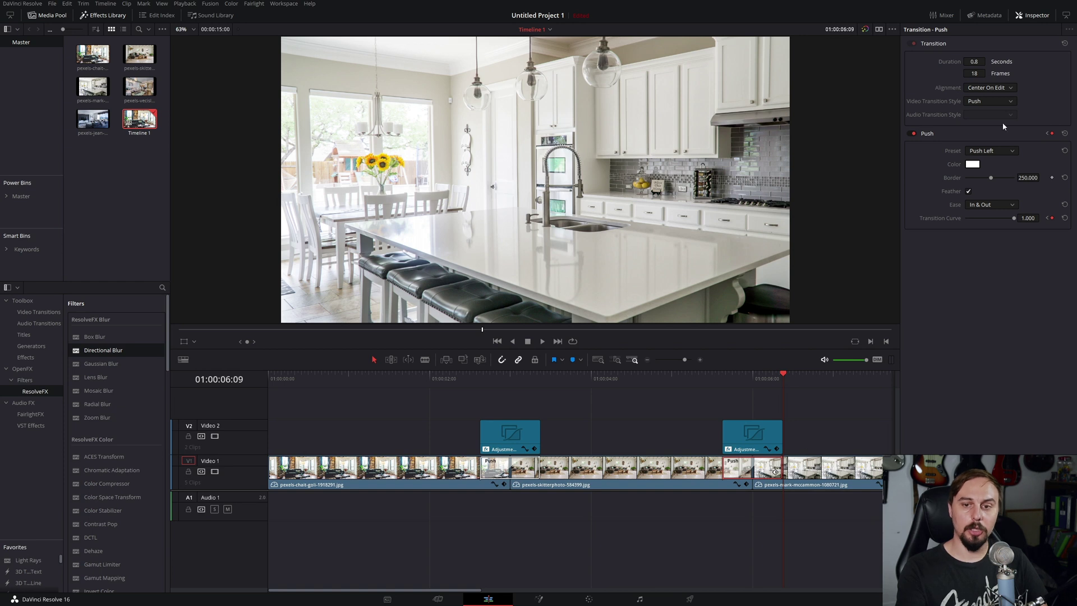
pyautogui.click(1011, 152)
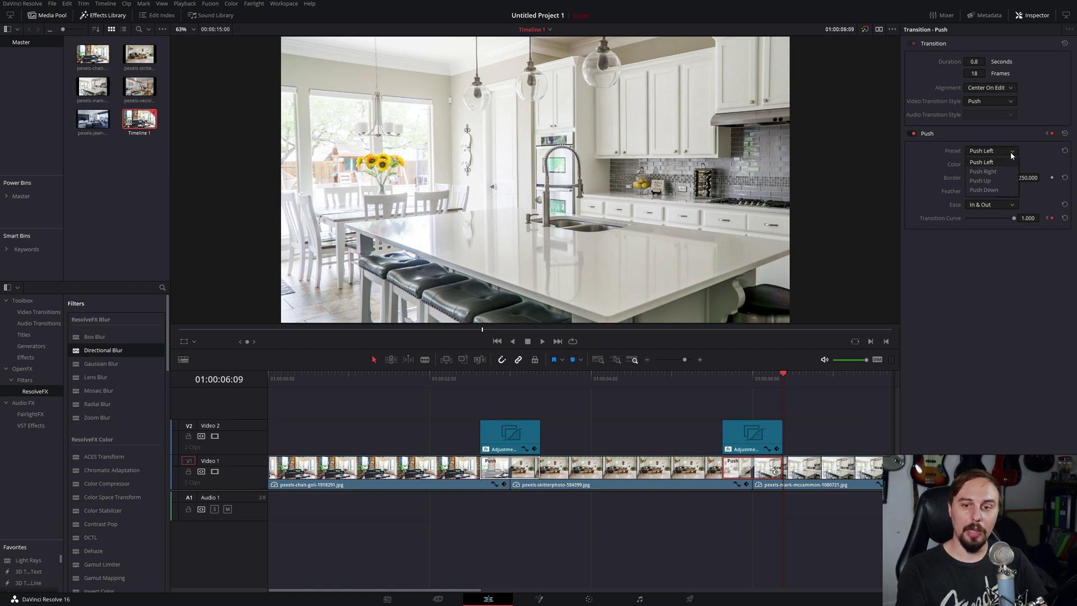
pyautogui.click(983, 171)
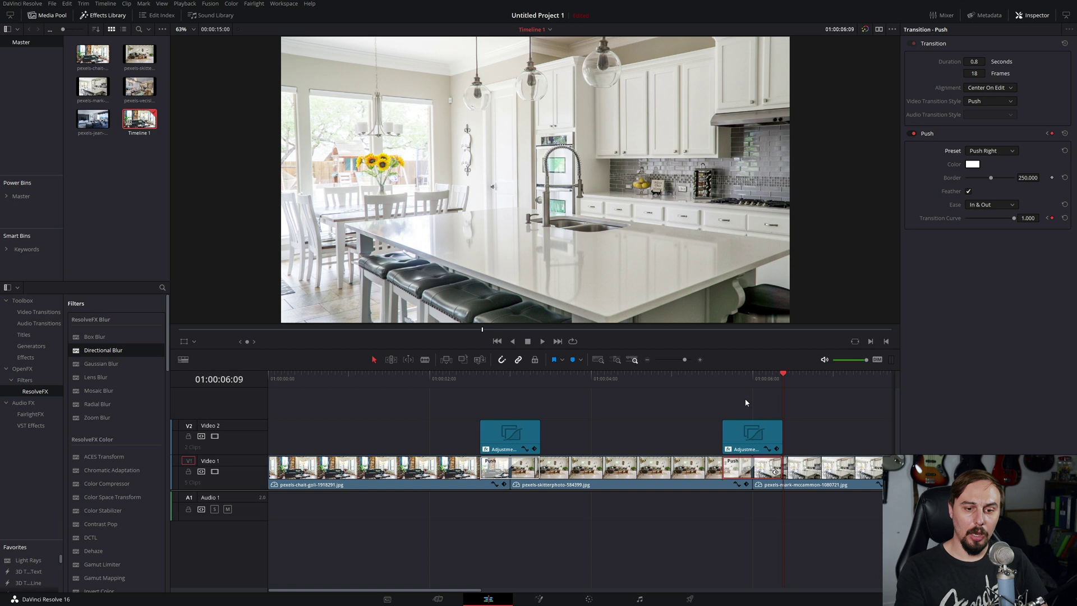
# Step: Show the pasted adjustment clip's Directional Blur settings and preview the blurred Push Right transition twice
pyautogui.click(745, 426)
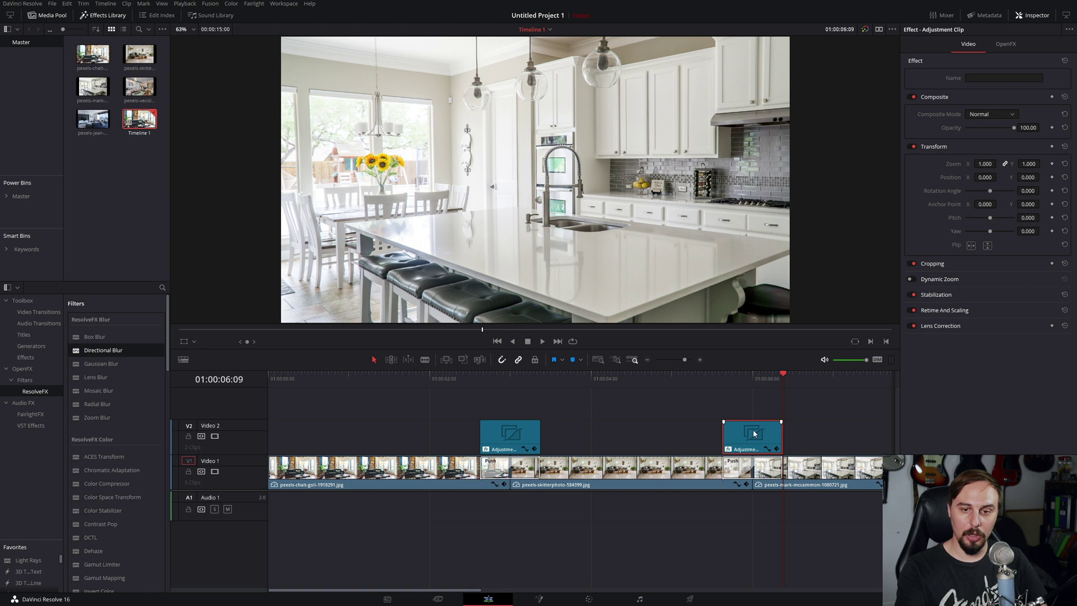
pyautogui.click(1009, 44)
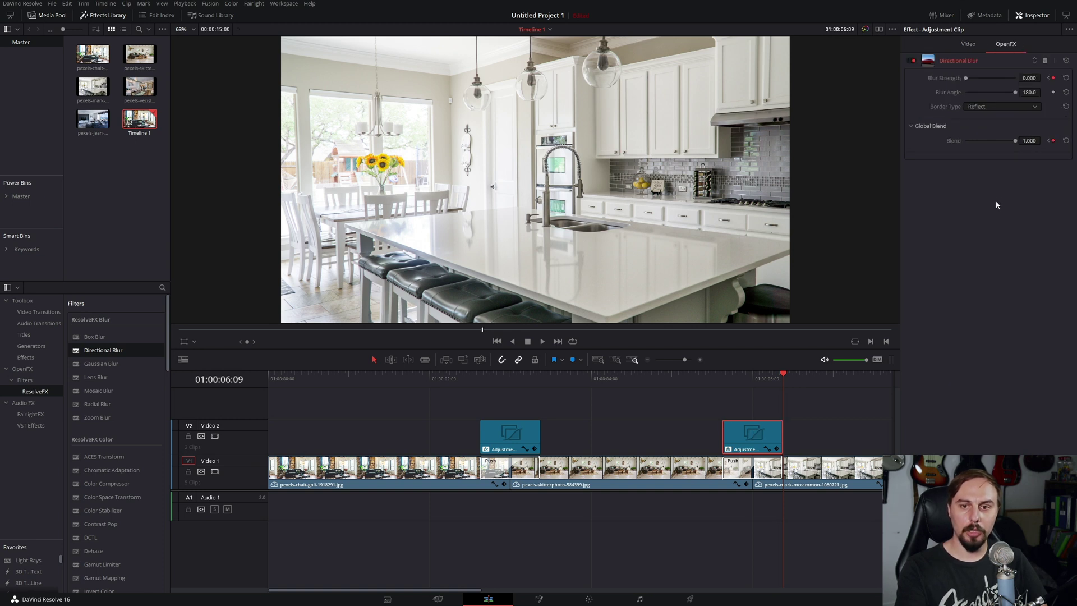
pyautogui.click(711, 378)
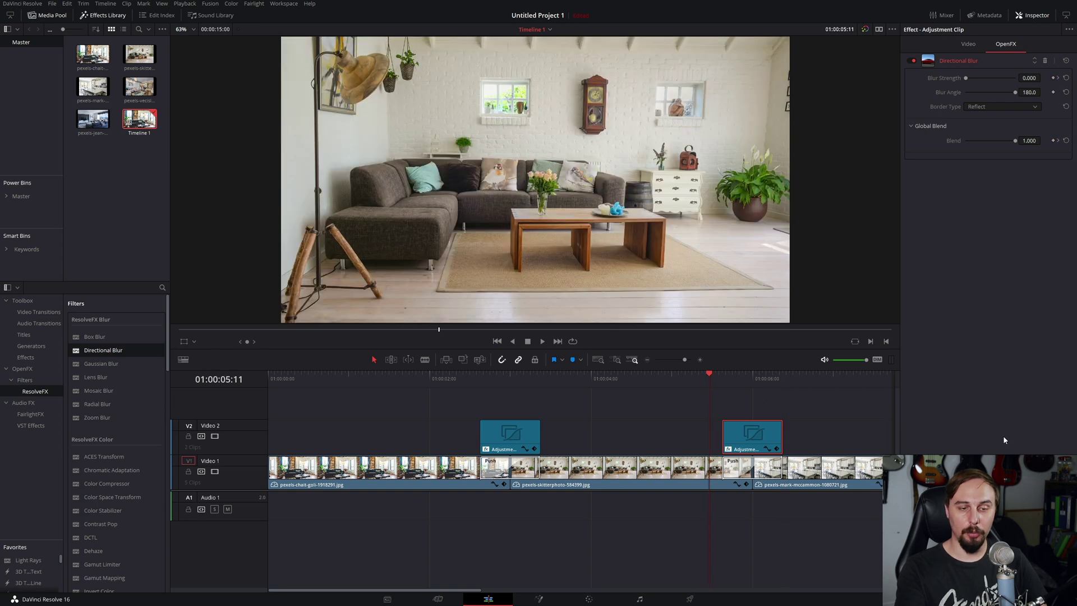
pyautogui.press('space')
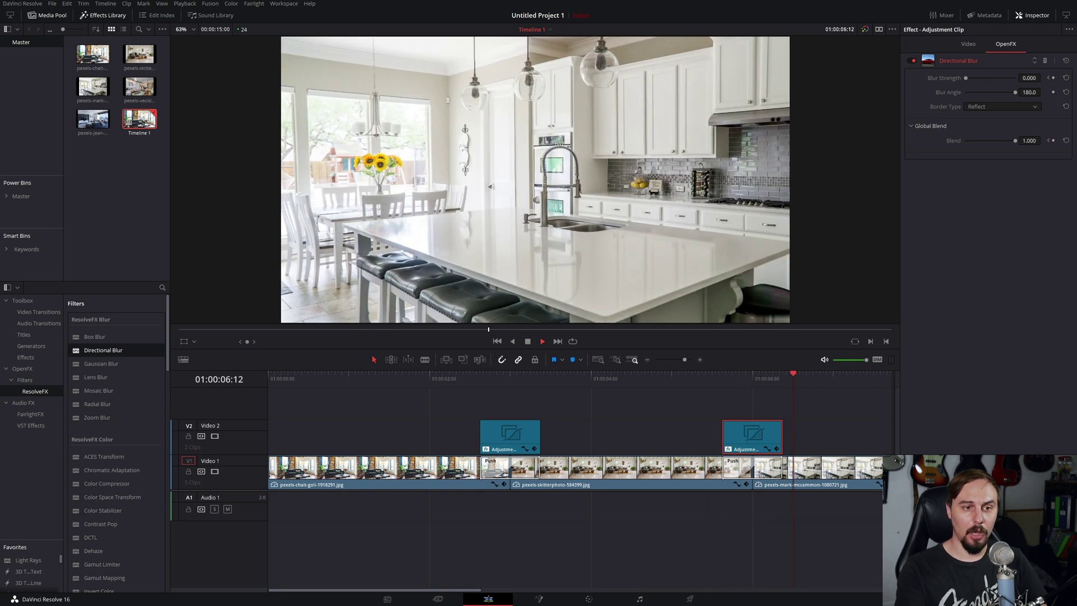
pyautogui.click(733, 371)
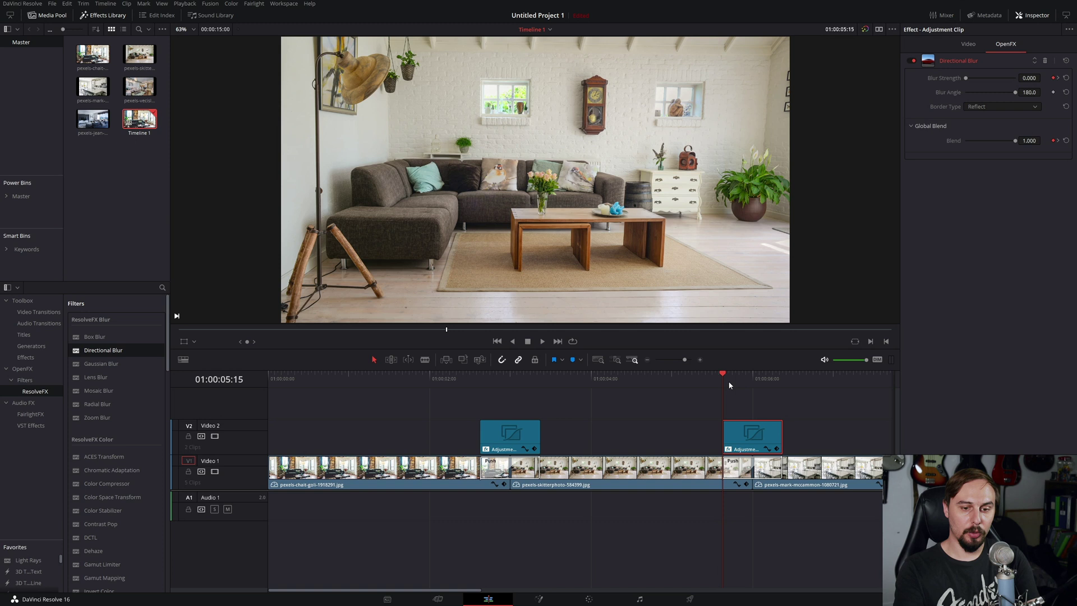
pyautogui.press('space')
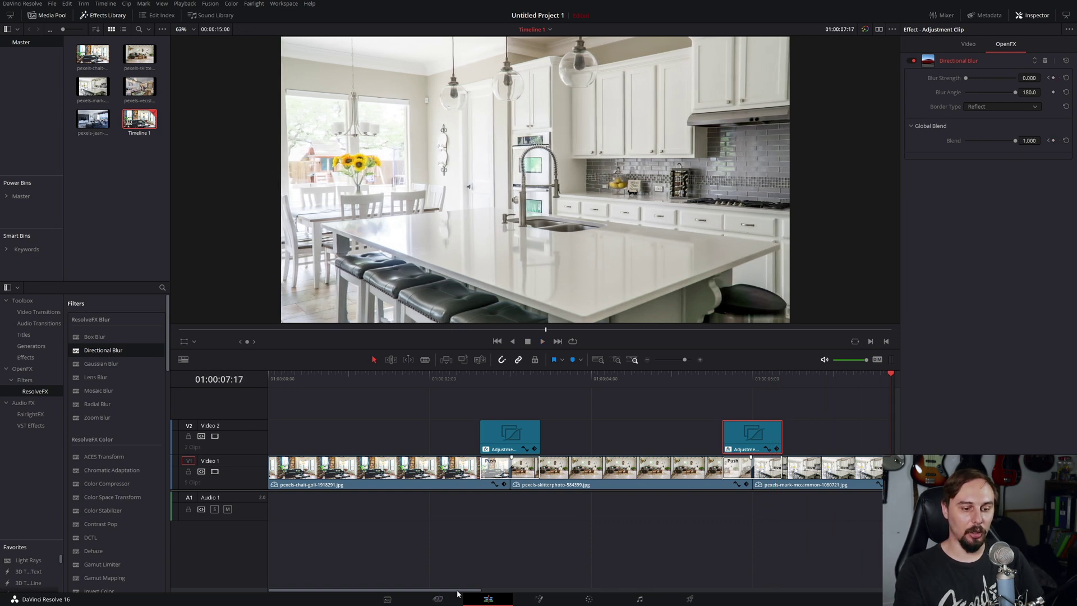
# Step: Copy the Push transition onto the cut into the apartment photo and set it to Push Up
pyautogui.moveTo(428, 590); pyautogui.dragTo(568, 578)
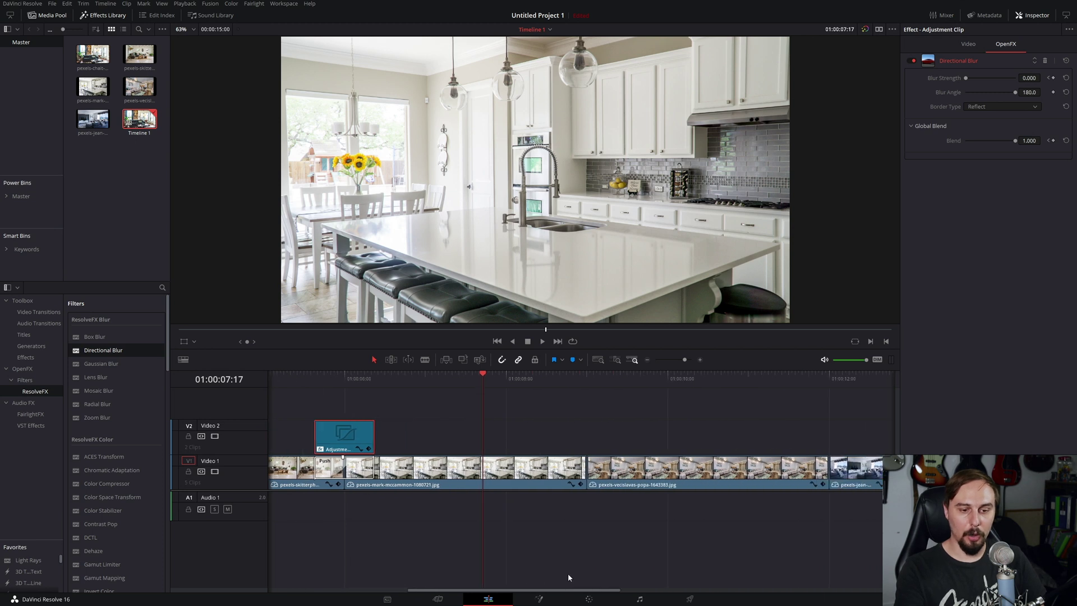
pyautogui.click(358, 469)
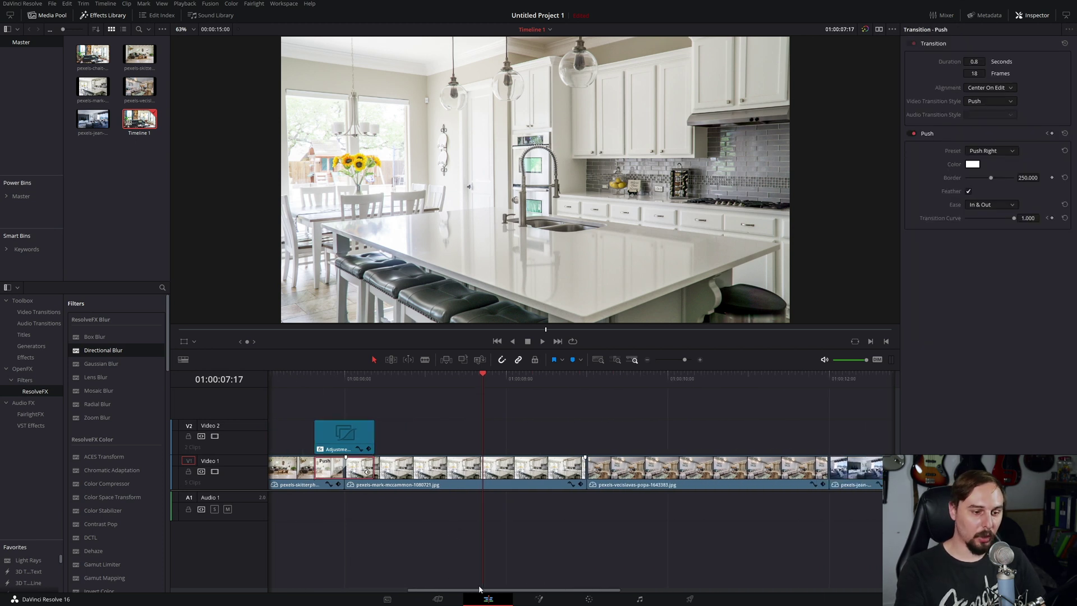
pyautogui.click(586, 474)
pyautogui.hotkey('ctrl', 'v')
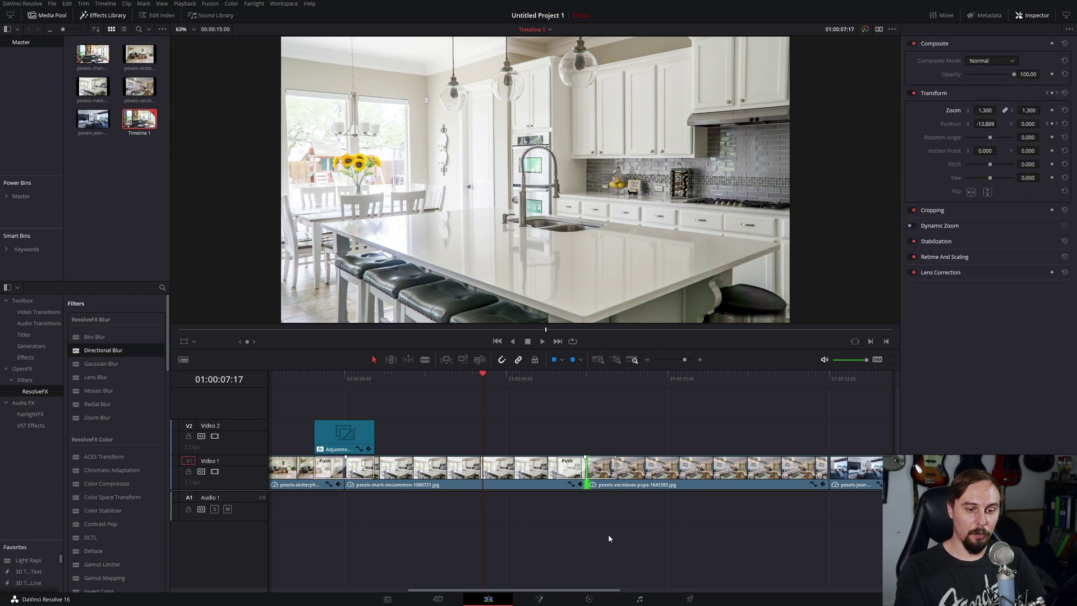
pyautogui.click(576, 469)
pyautogui.click(1014, 150)
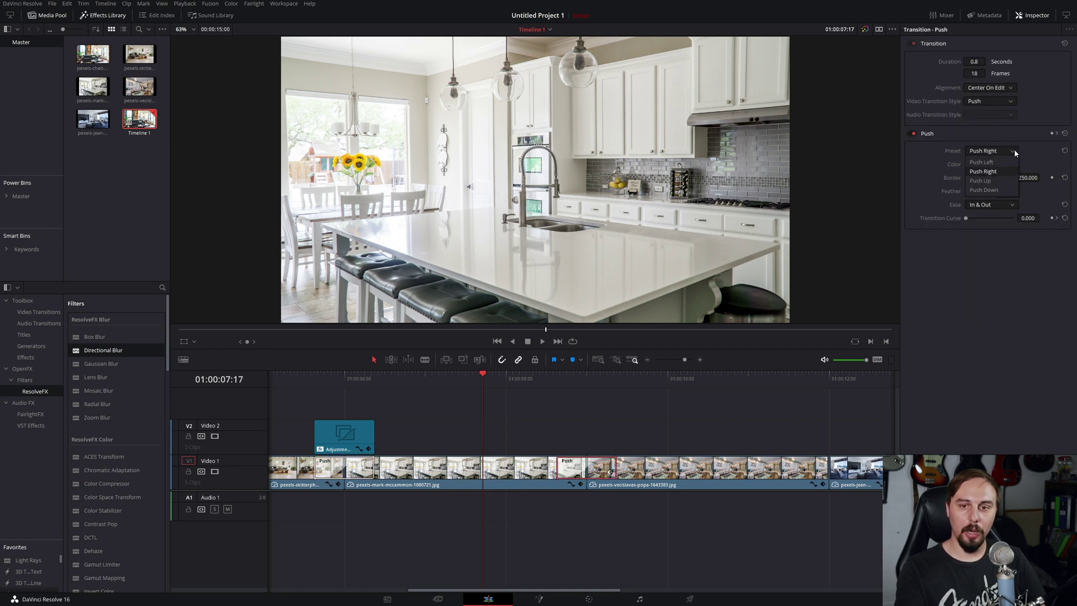
pyautogui.click(1001, 181)
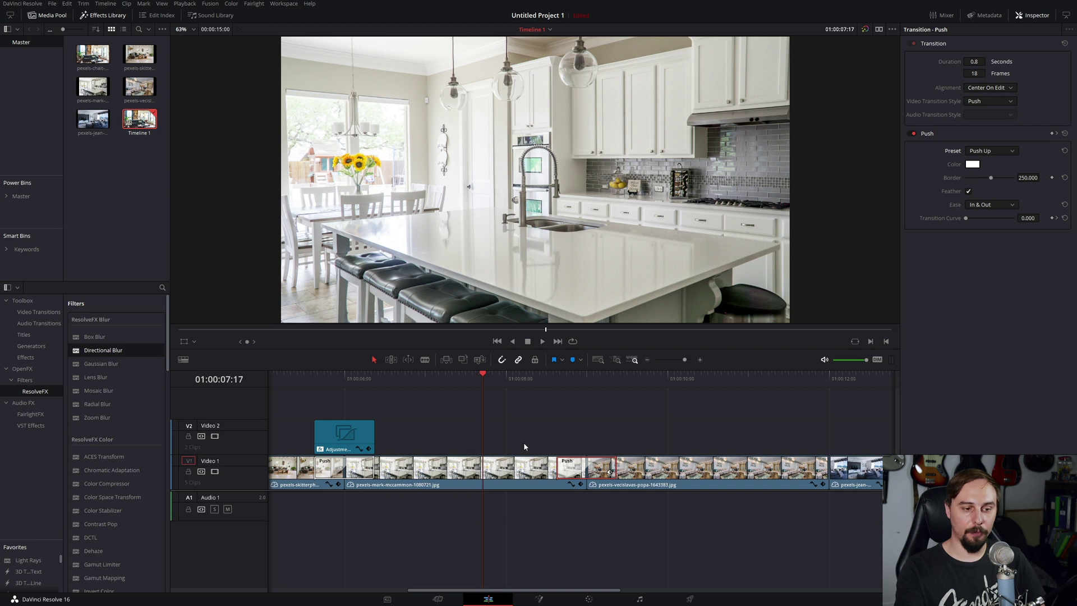
# Step: Paste an adjustment clip over that transition and set its Directional Blur angle to 90
pyautogui.click(353, 439)
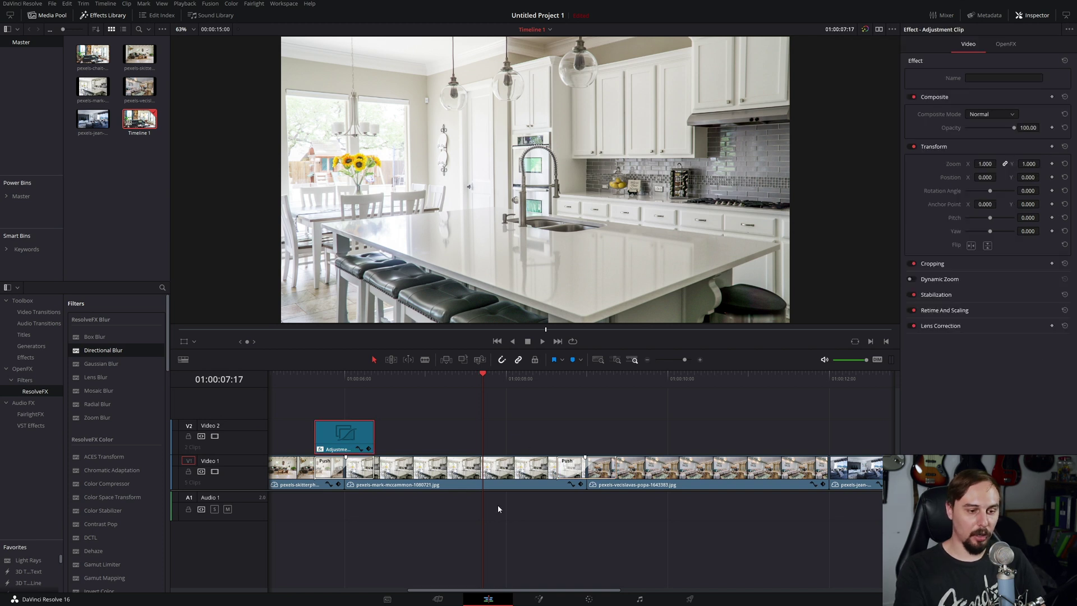
pyautogui.click(557, 380)
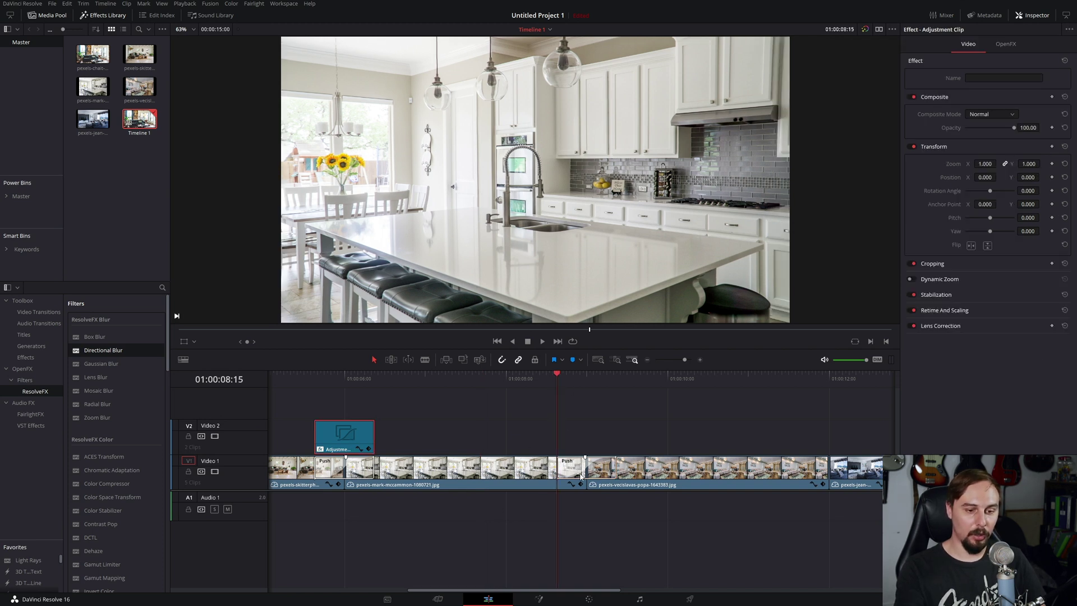
pyautogui.hotkey('ctrl', 'v')
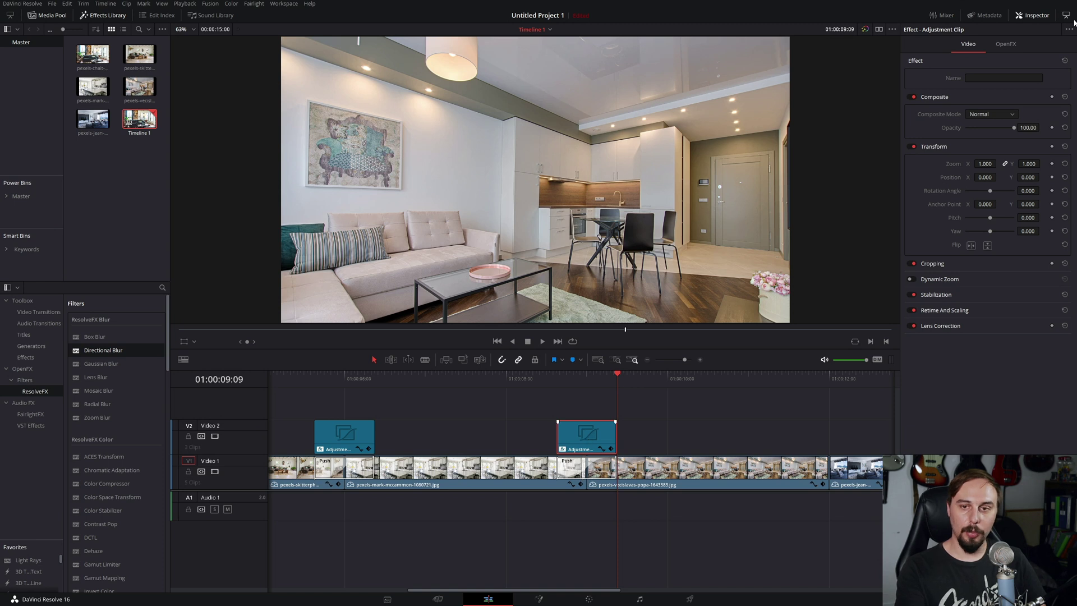
pyautogui.click(1007, 44)
pyautogui.click(1031, 92)
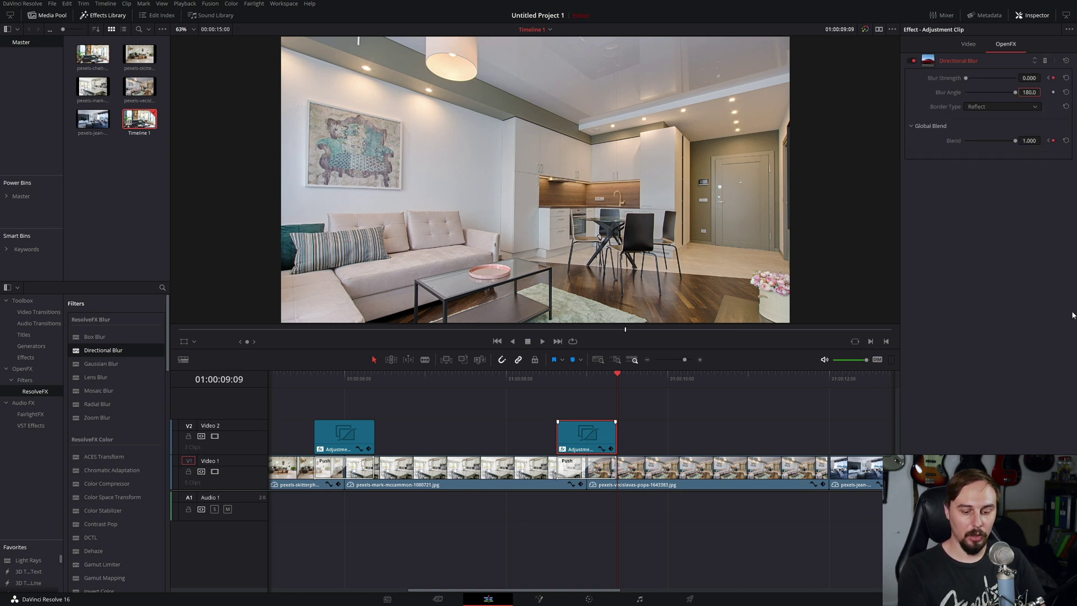
pyautogui.write('90')
pyautogui.press('Return')
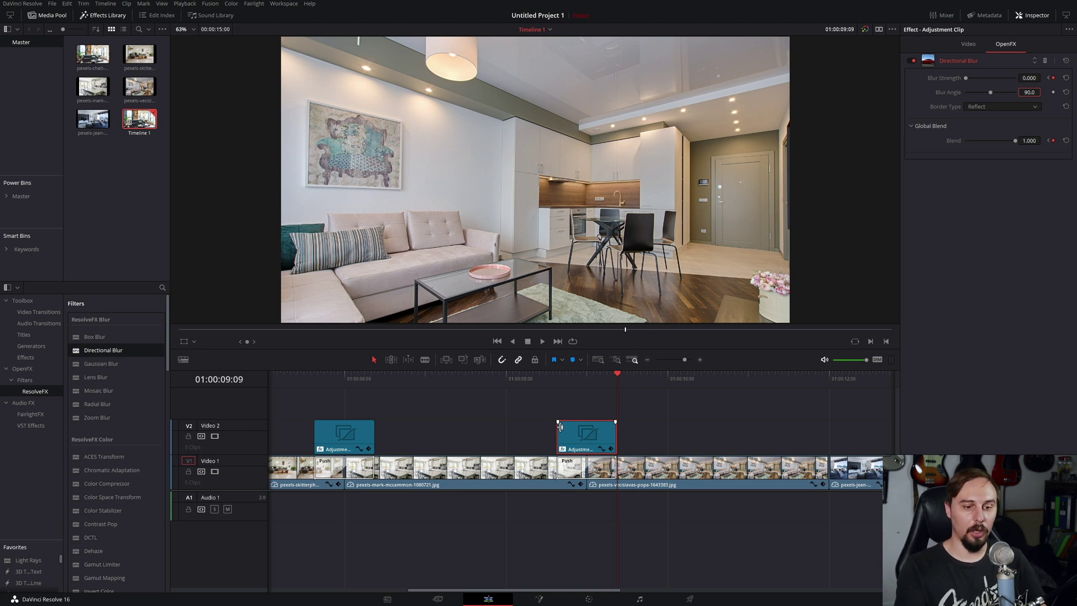
# Step: Play back the Push Up transition twice to check the vertical blur
pyautogui.click(550, 379)
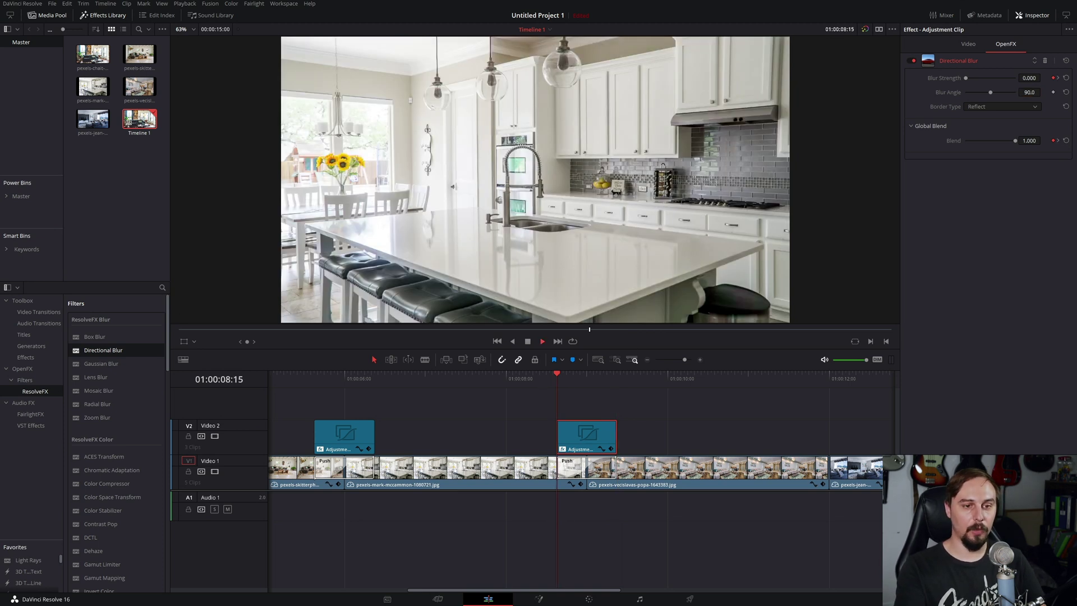
pyautogui.press('space')
pyautogui.click(557, 376)
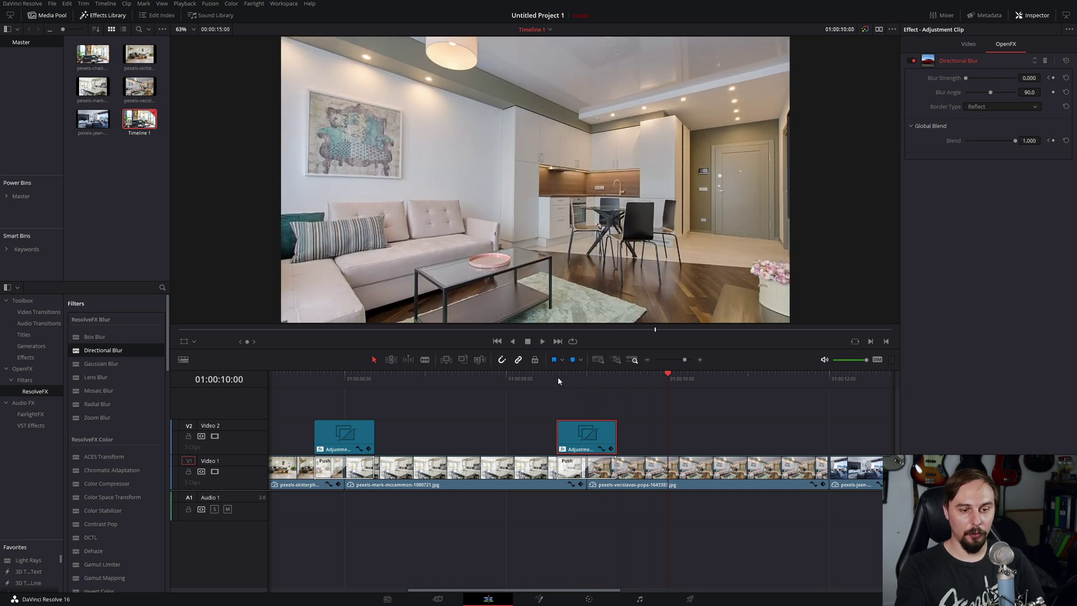
pyautogui.press('space')
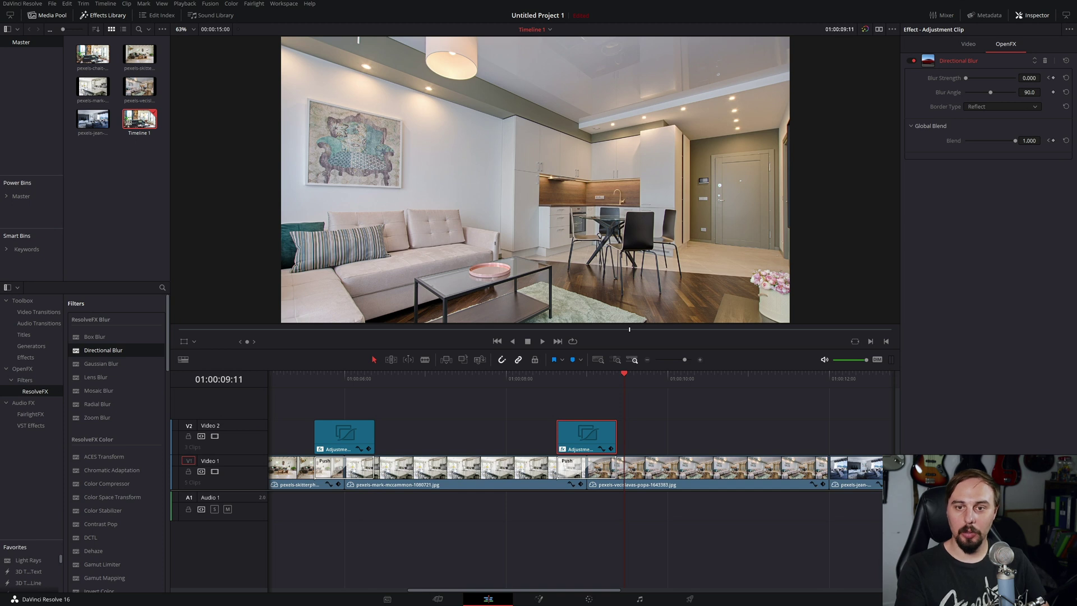
# Step: Copy the Push transition onto the cut into the seaside living-room photo and set it to Push Down
pyautogui.click(565, 468)
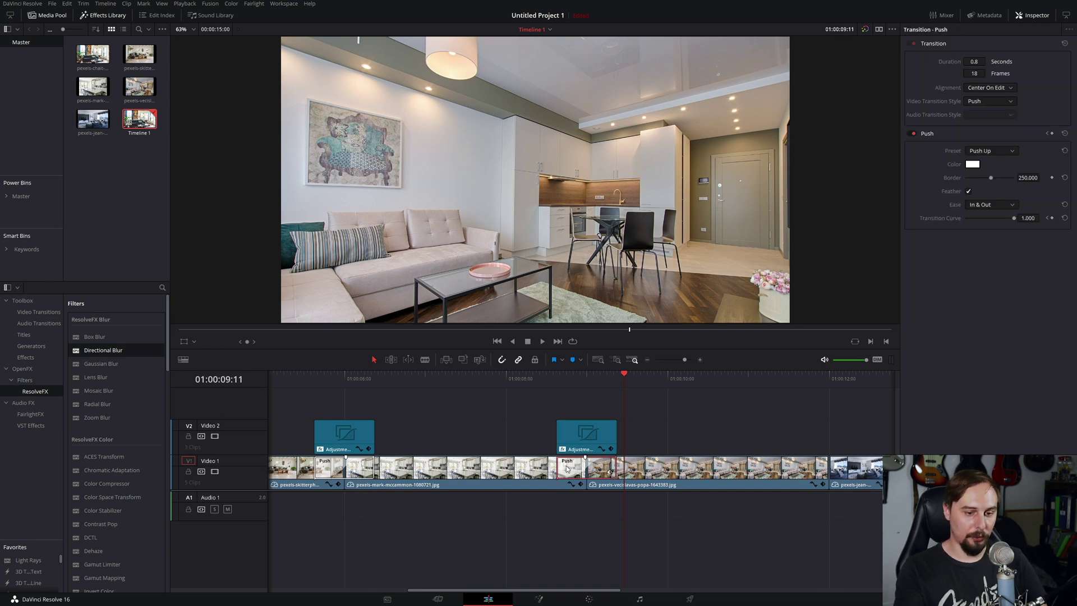
pyautogui.click(830, 468)
pyautogui.hotkey('ctrl', 'v')
pyautogui.click(808, 472)
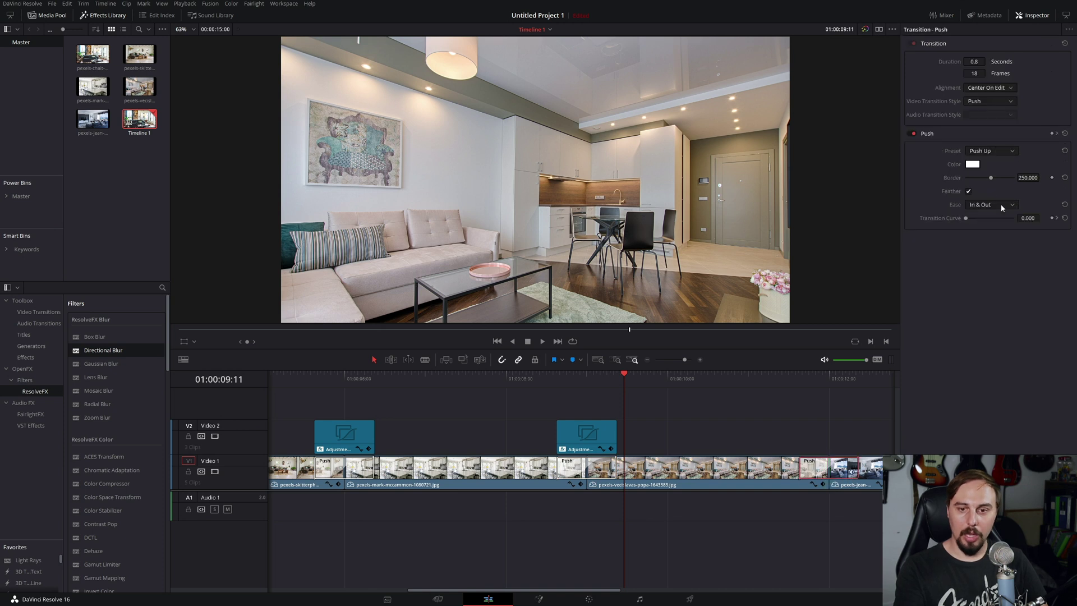
pyautogui.click(997, 151)
pyautogui.click(993, 192)
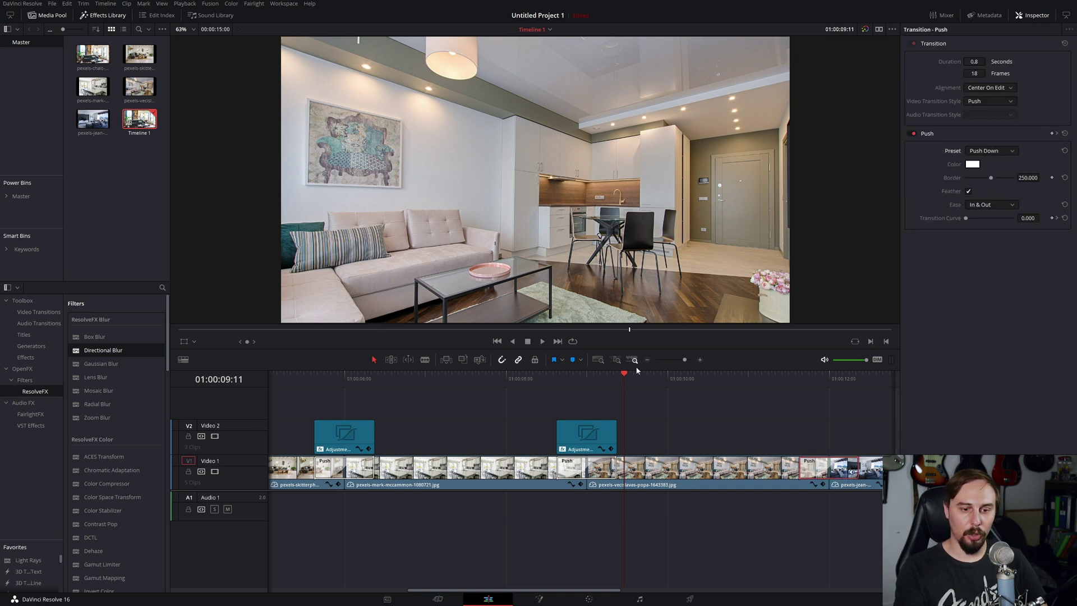
# Step: Paste a blur adjustment clip over the Push Down transition and play it back
pyautogui.click(593, 435)
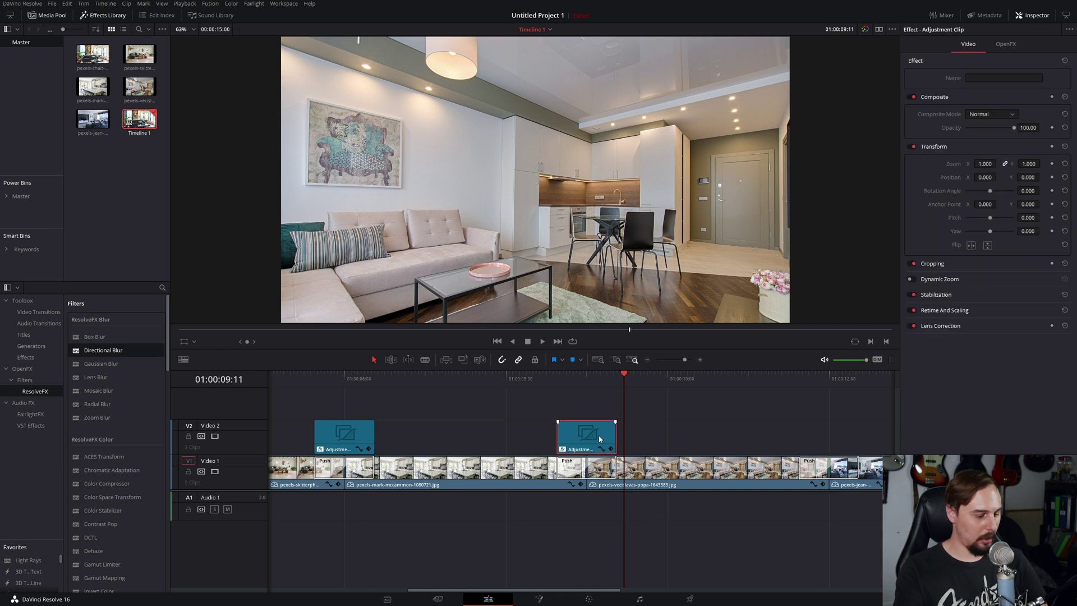
pyautogui.click(800, 375)
pyautogui.hotkey('ctrl', 'v')
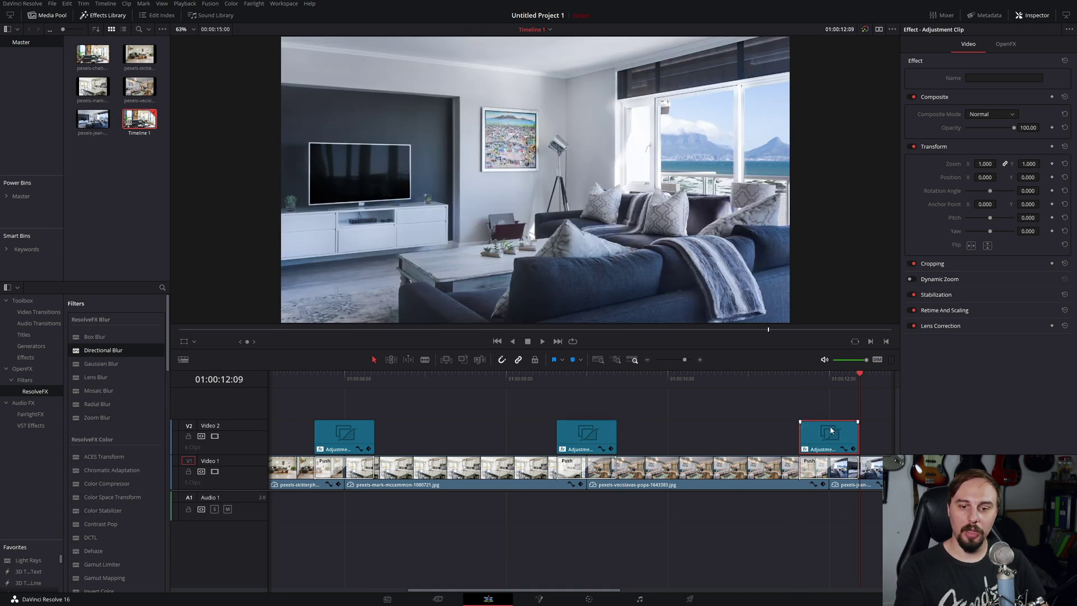
pyautogui.click(797, 380)
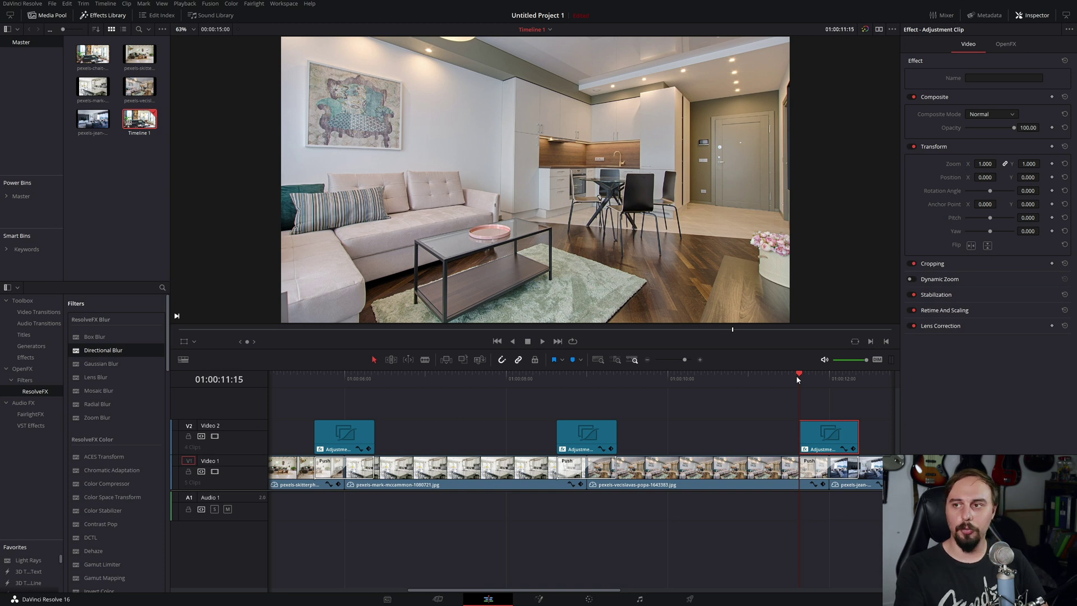
pyautogui.press('space')
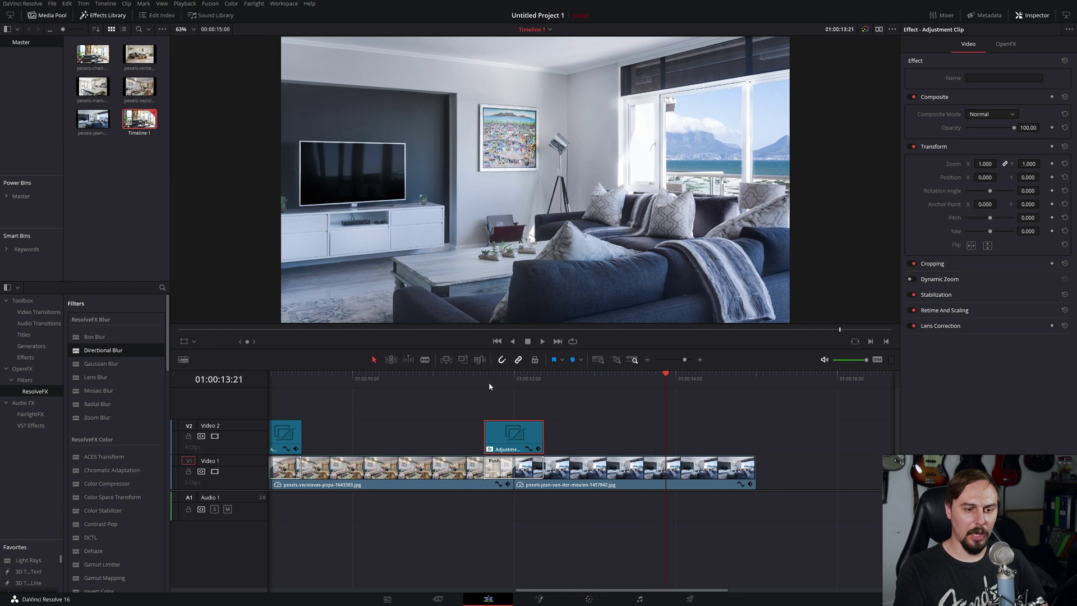
pyautogui.click(490, 381)
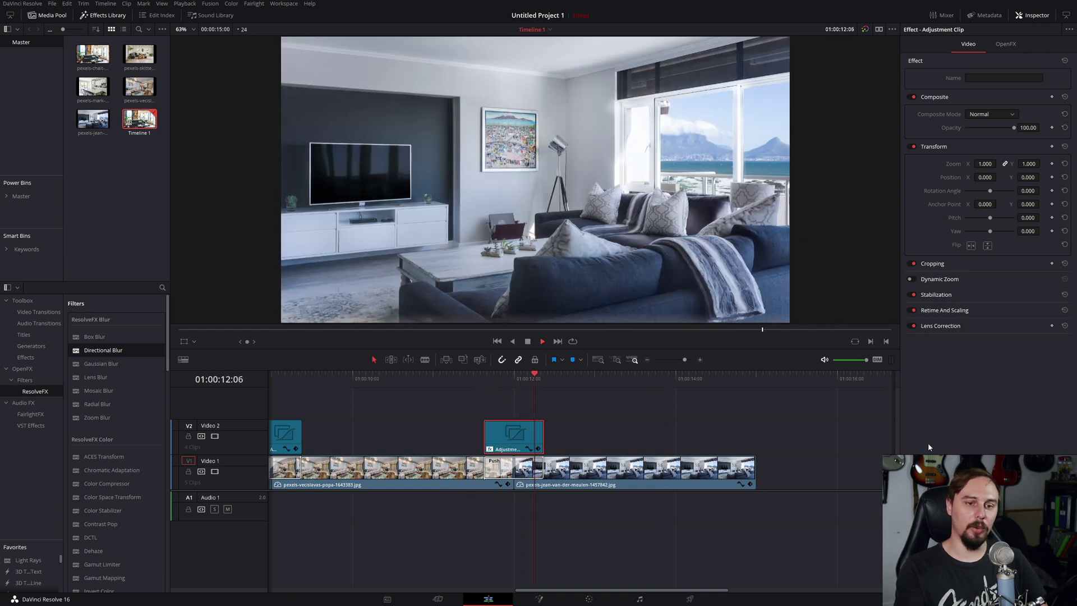